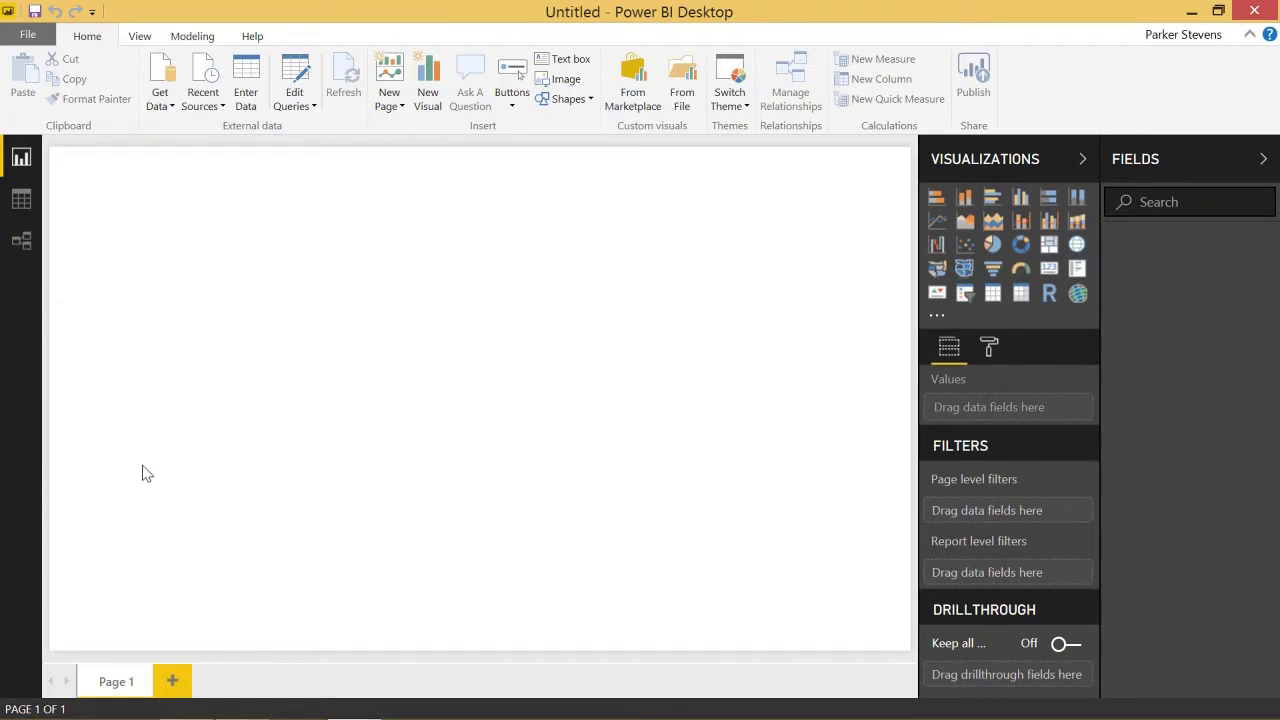
Step: Start a Get Data > Web import, with the browser's stats page brought up alongside
click(160, 95)
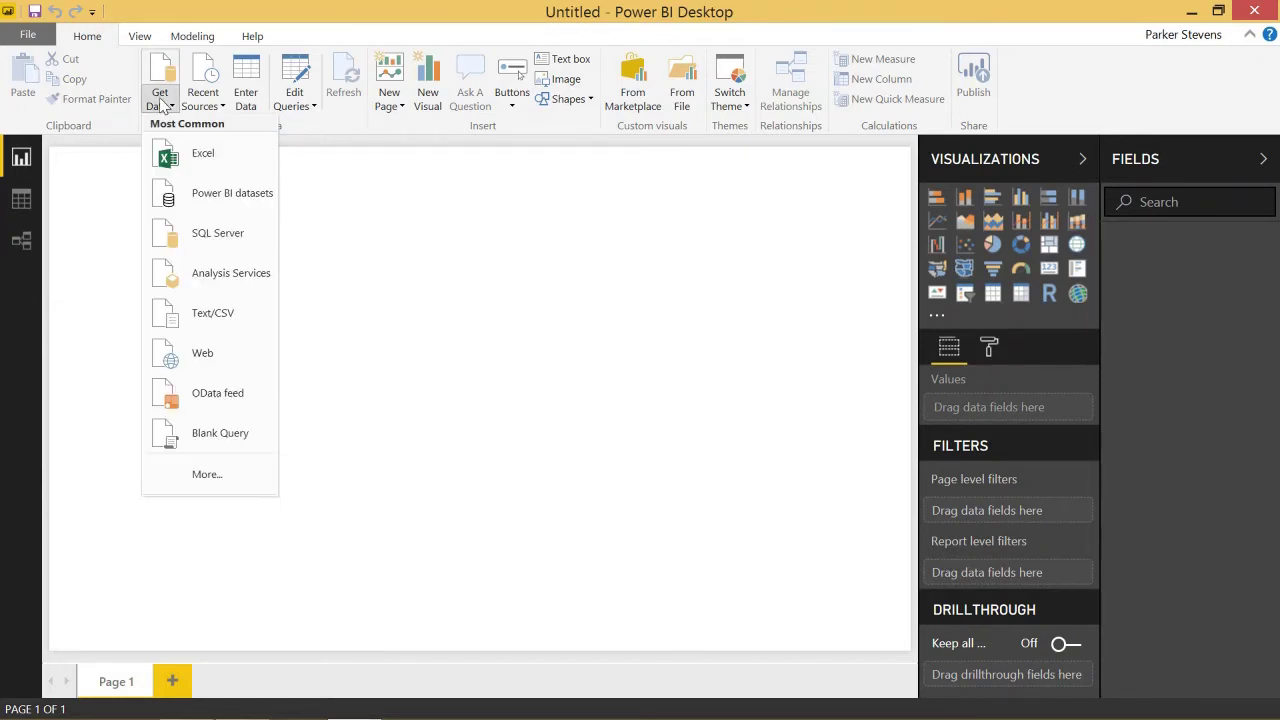
click(251, 358)
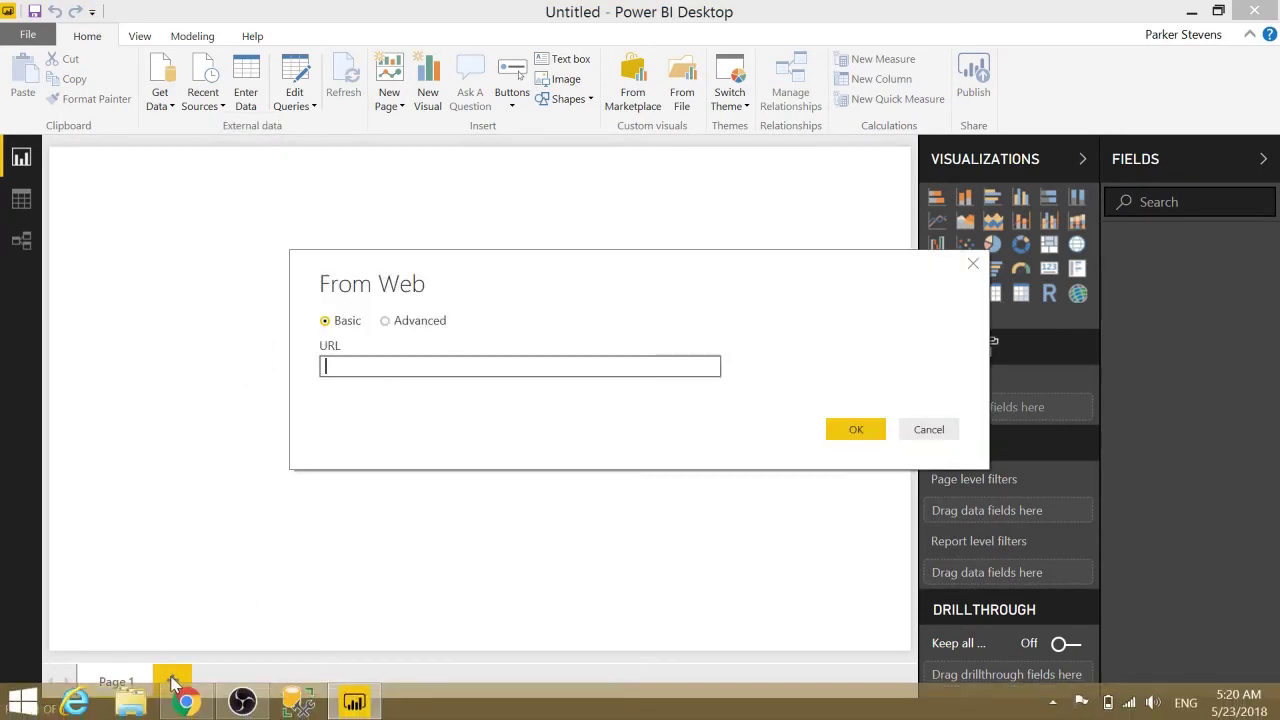
click(187, 705)
Step: Scroll through Mike Trout's Baseball-Reference tables, copy the page URL, and return to Power BI
scroll(608, 428, down, 10)
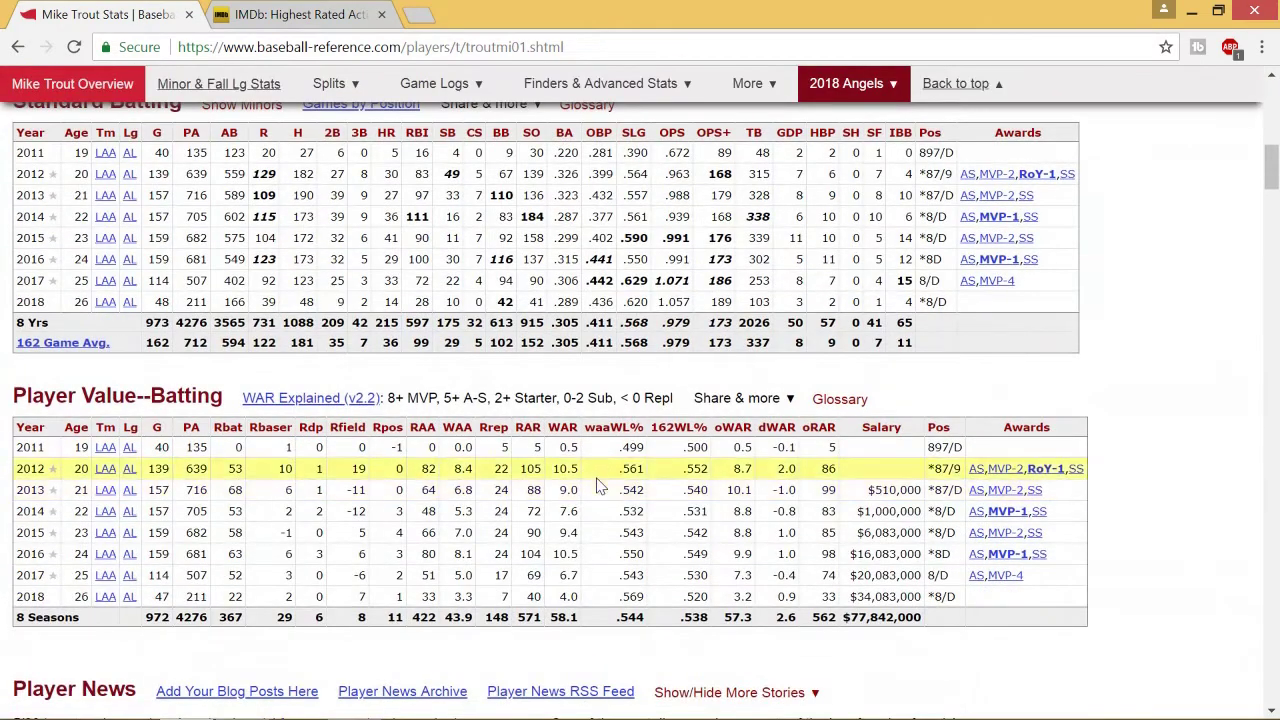
scroll(603, 385, down, 1)
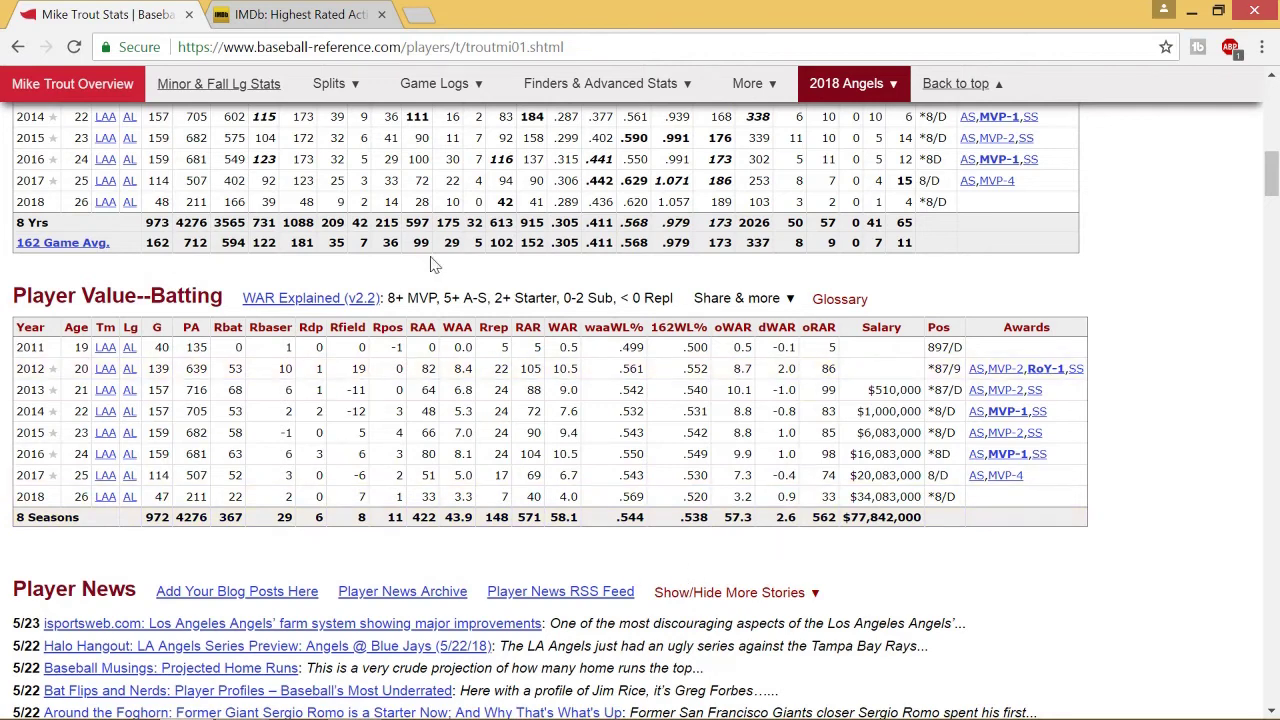
scroll(568, 278, down, 6)
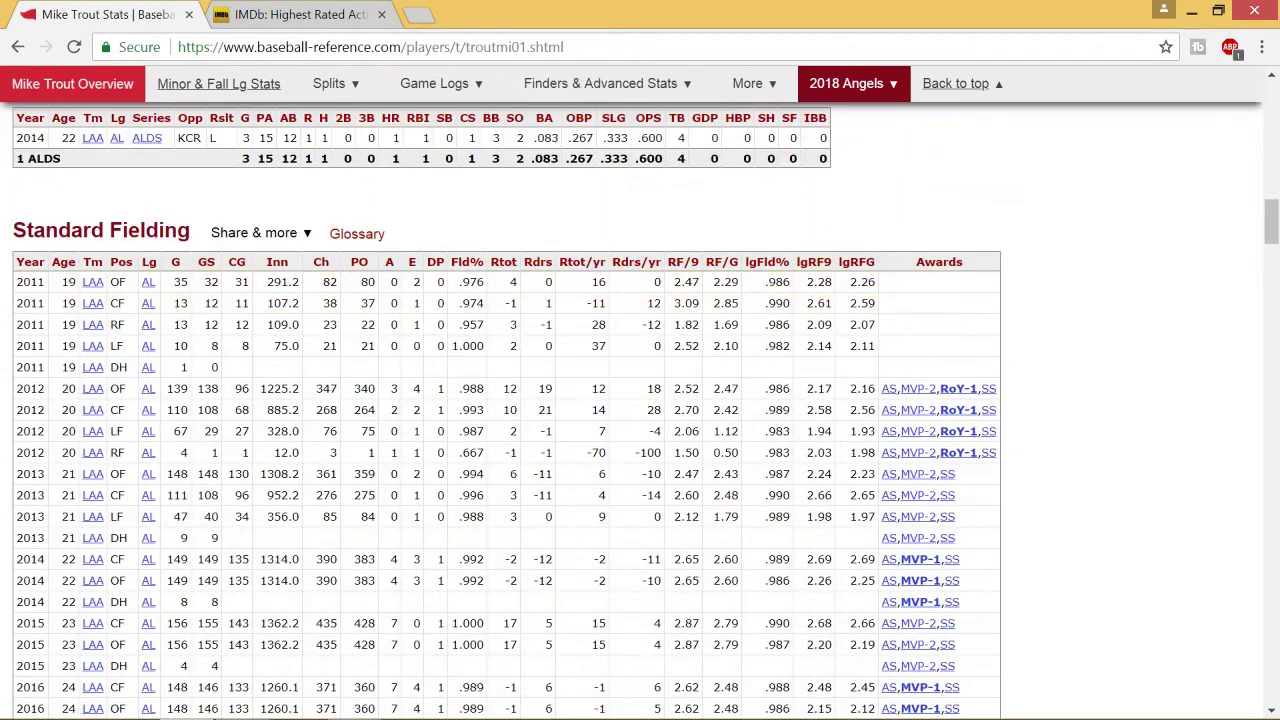
click(560, 47)
key(ctrl+c)
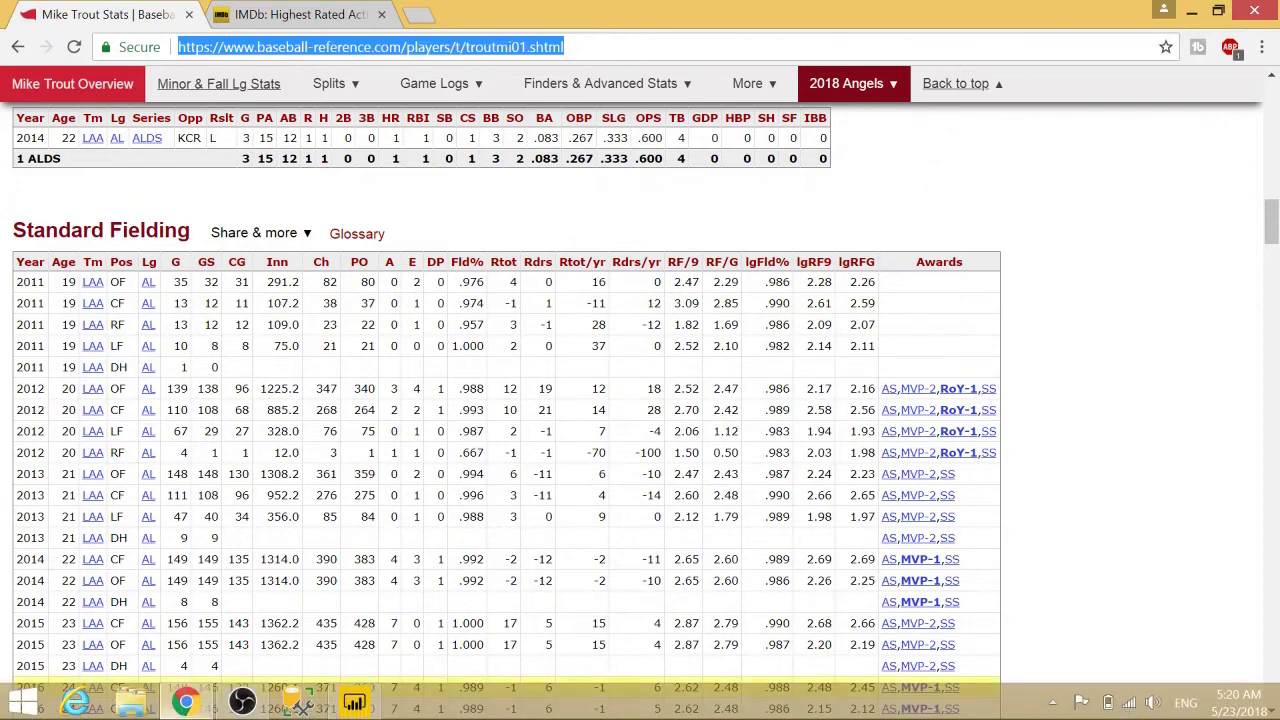
click(352, 703)
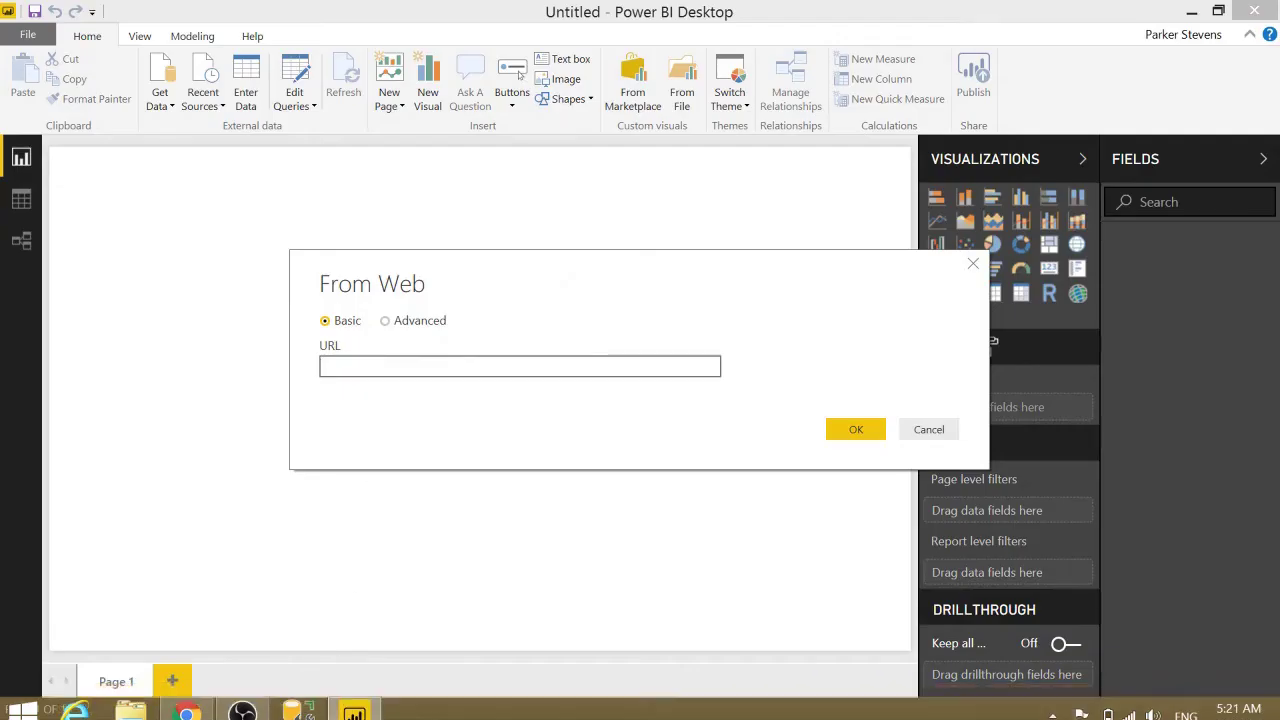
Step: Connect to the pasted Baseball-Reference URL and preview the Player Value--Batting table
key(ctrl+v)
click(840, 428)
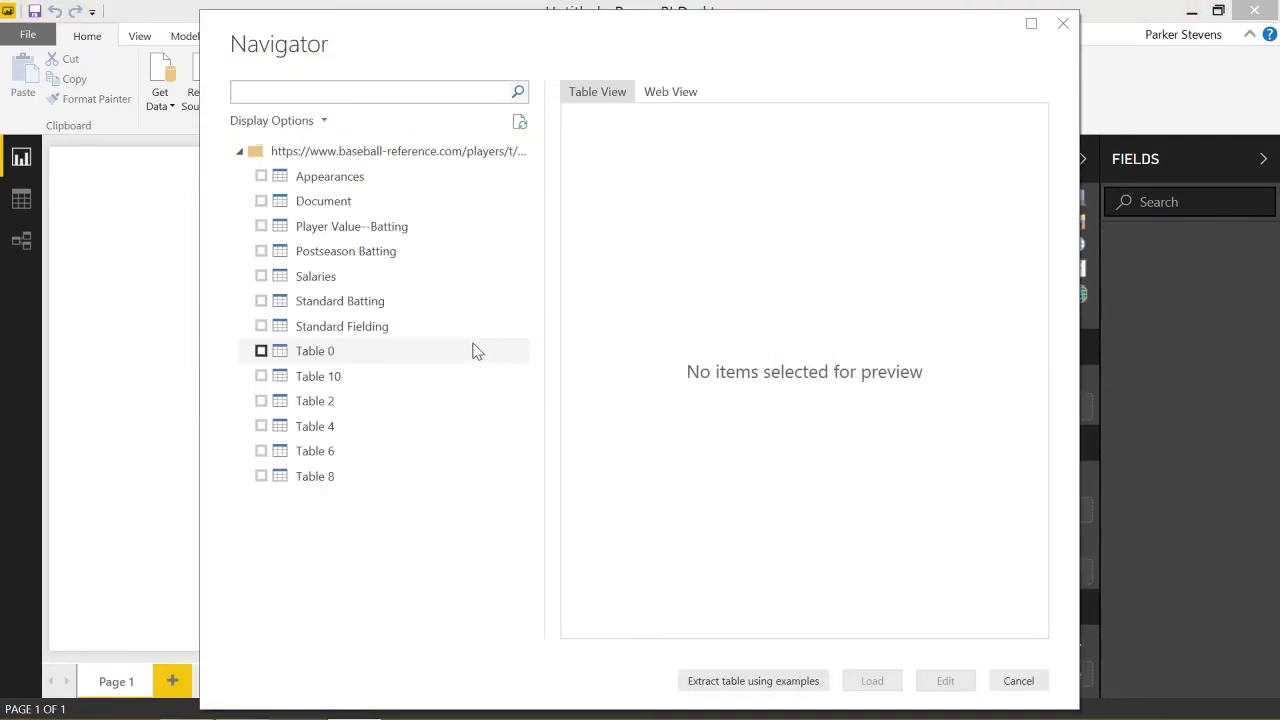
click(362, 233)
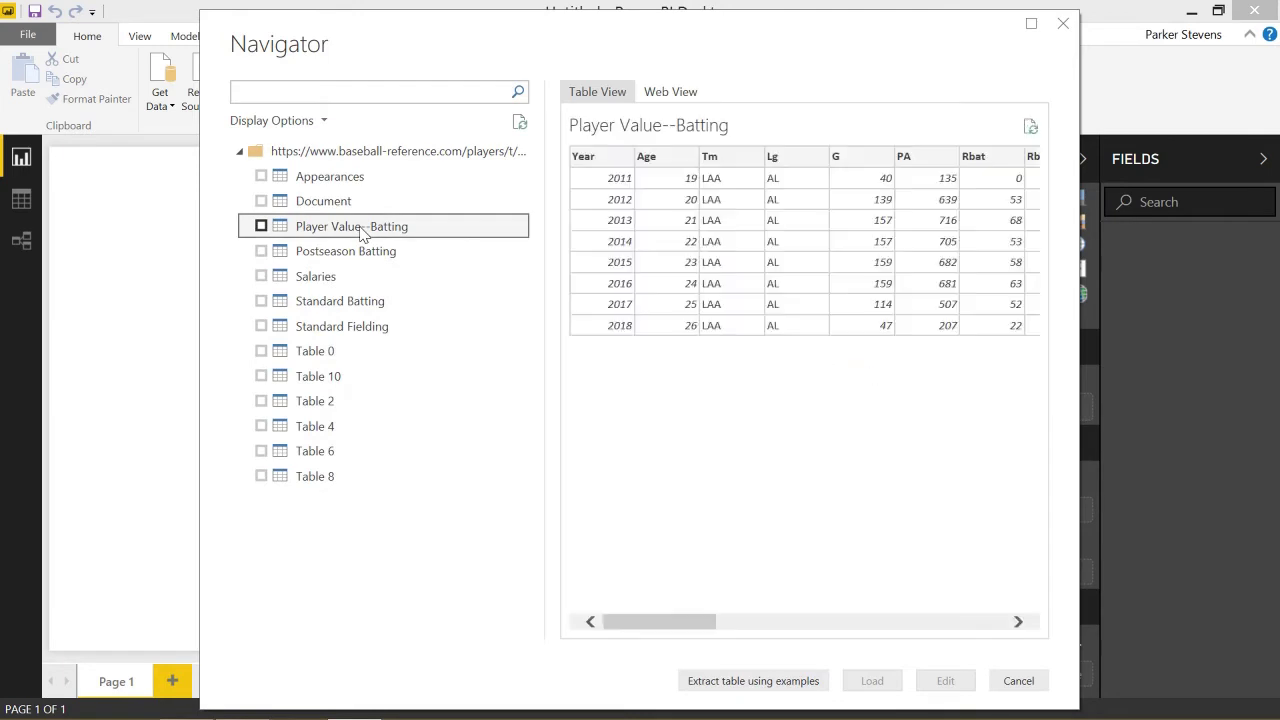
click(692, 626)
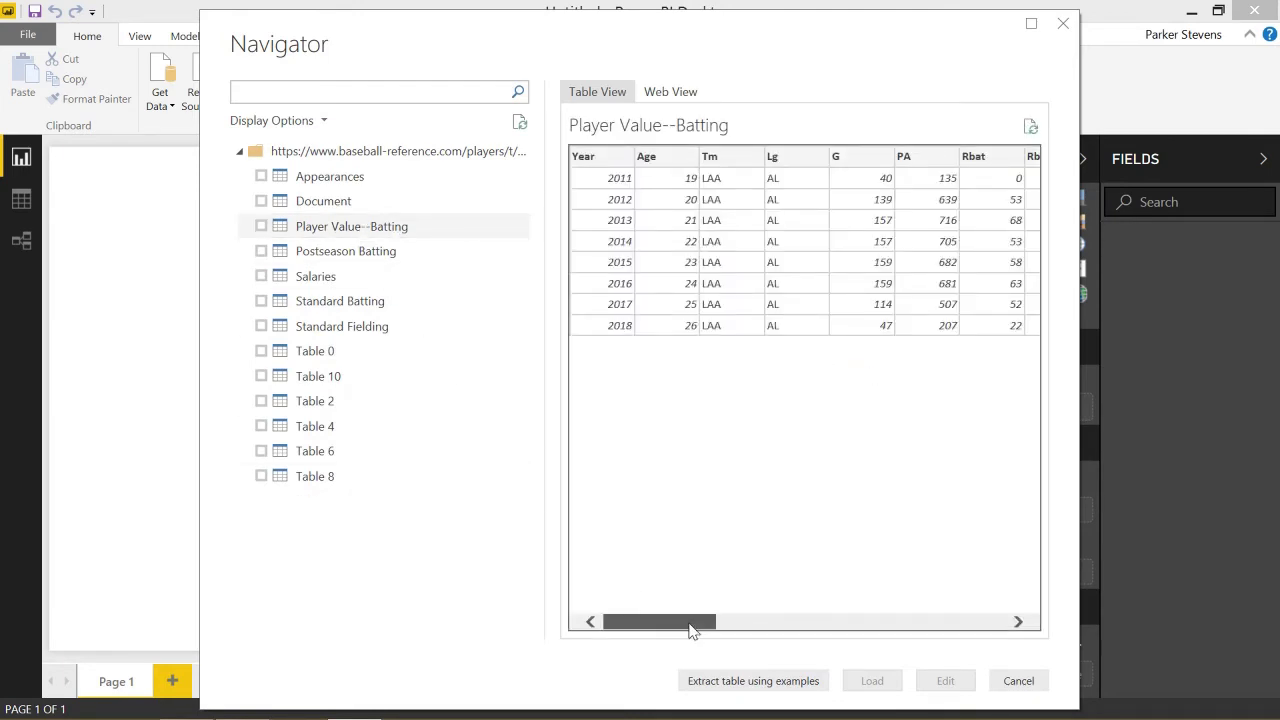
drag(692, 626, 229, 371)
Step: Tick Player Value--Batting, Postseason Batting and Standard Fielding, then cancel the Navigator
click(261, 226)
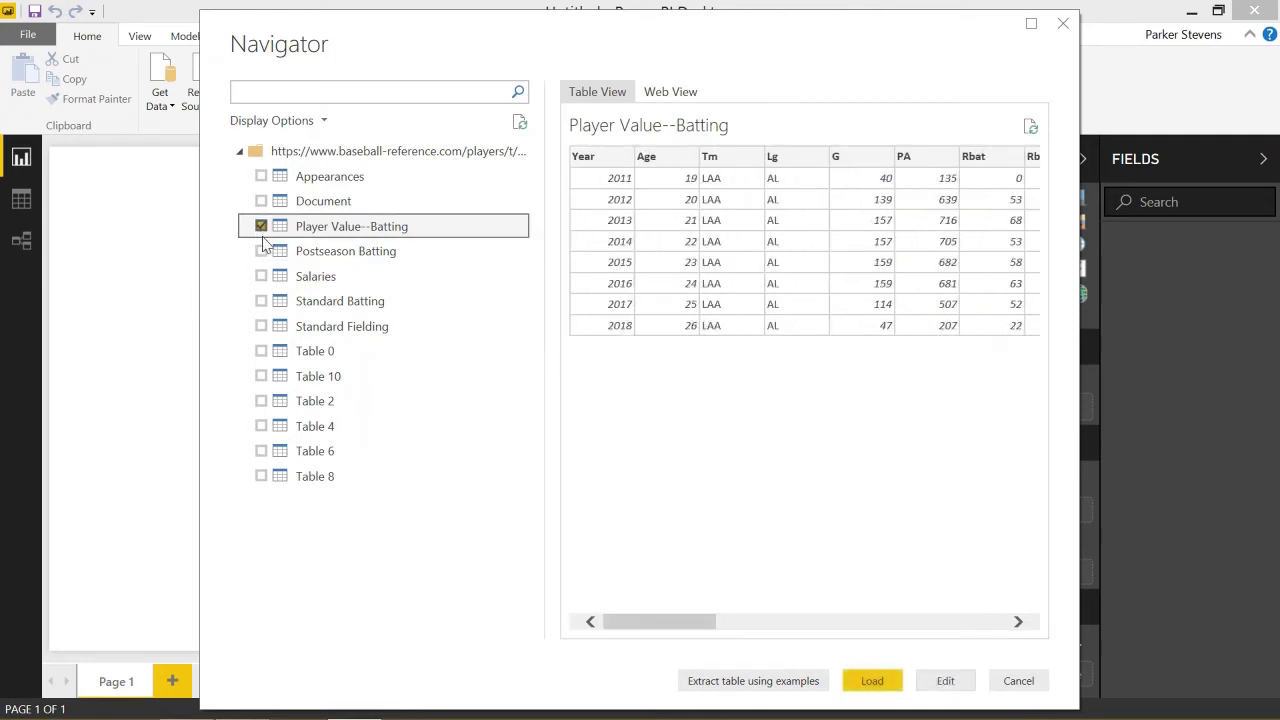
click(261, 251)
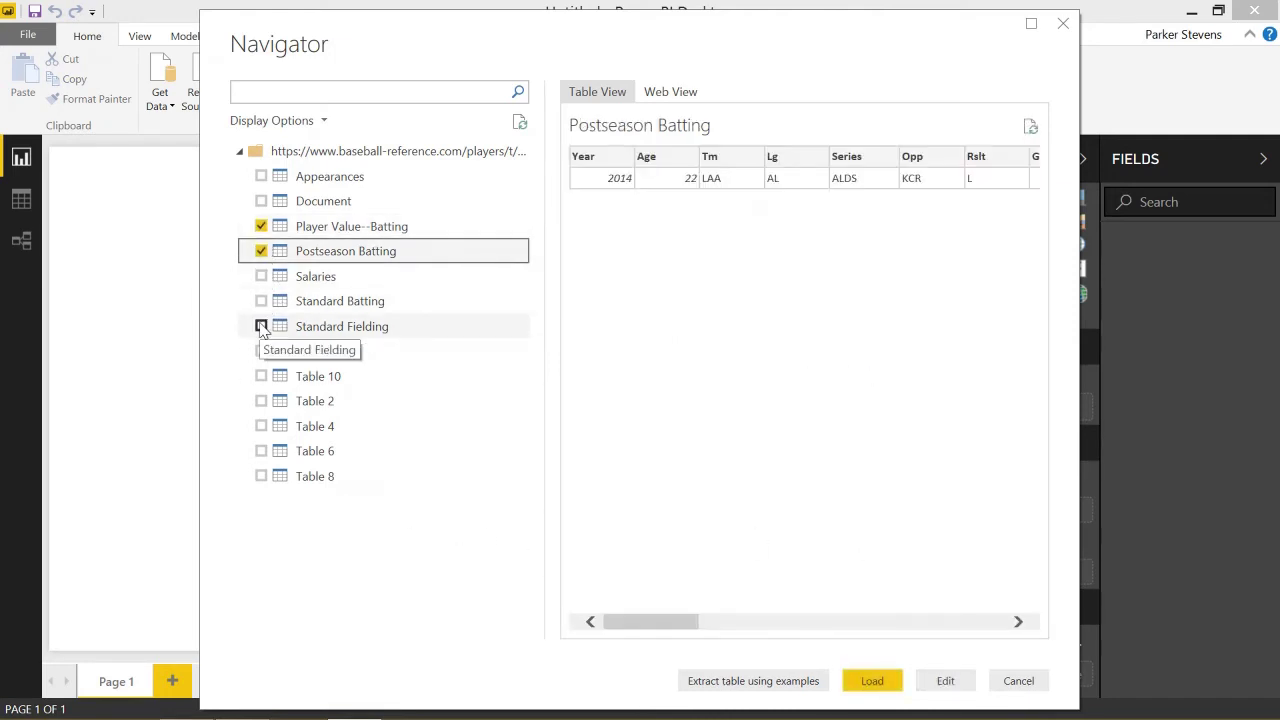
click(261, 326)
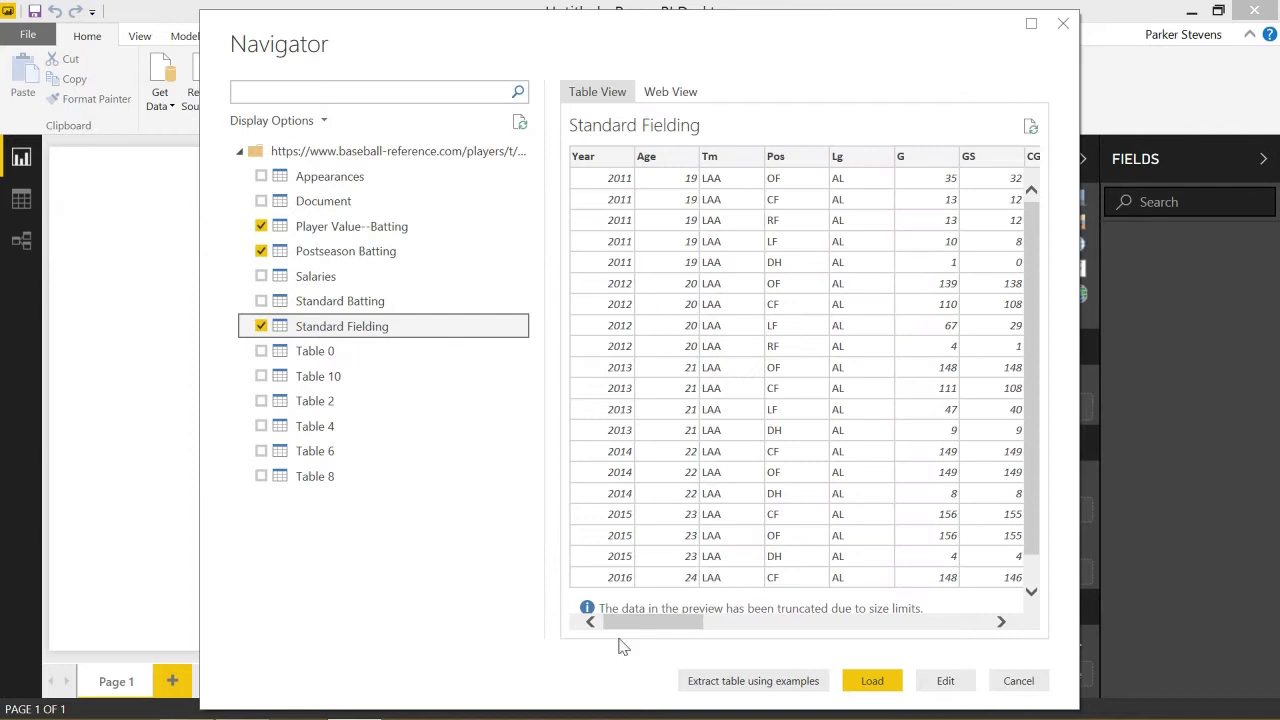
drag(617, 630, 540, 615)
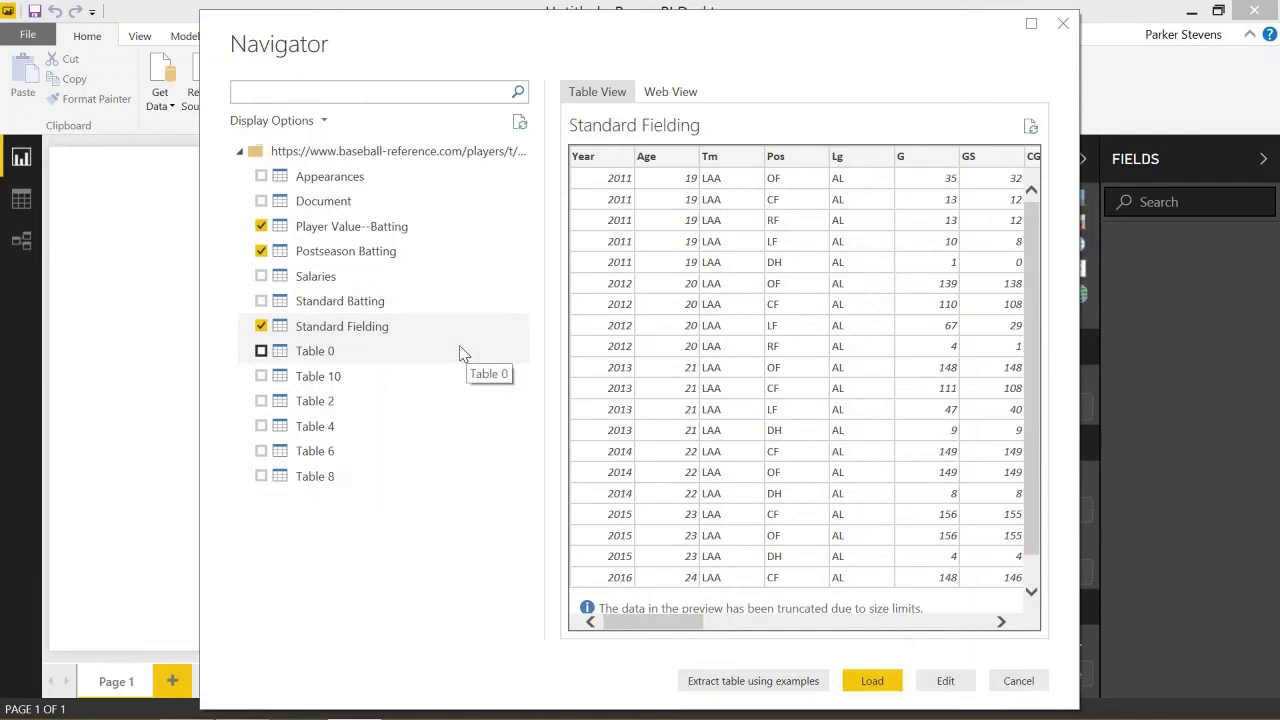
click(1018, 681)
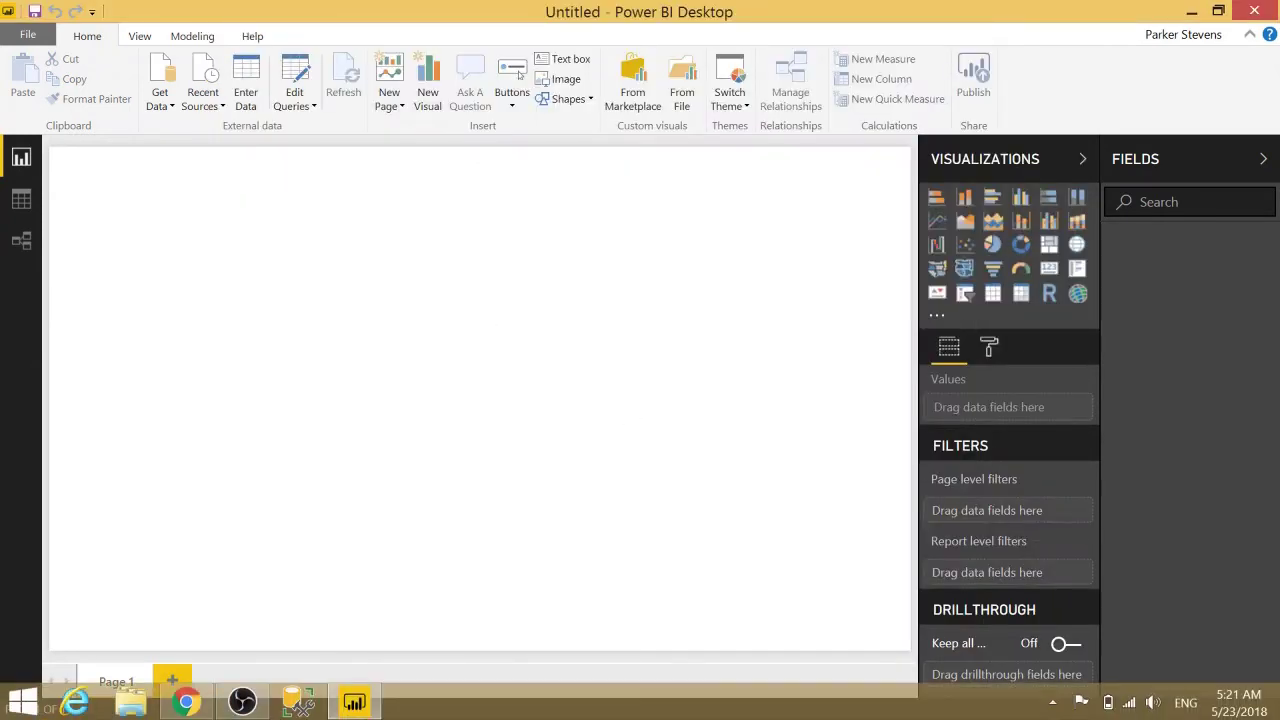
Step: Review the IMDb Highest Rated Action Feature Films results and copy the page's URL
click(180, 705)
click(335, 10)
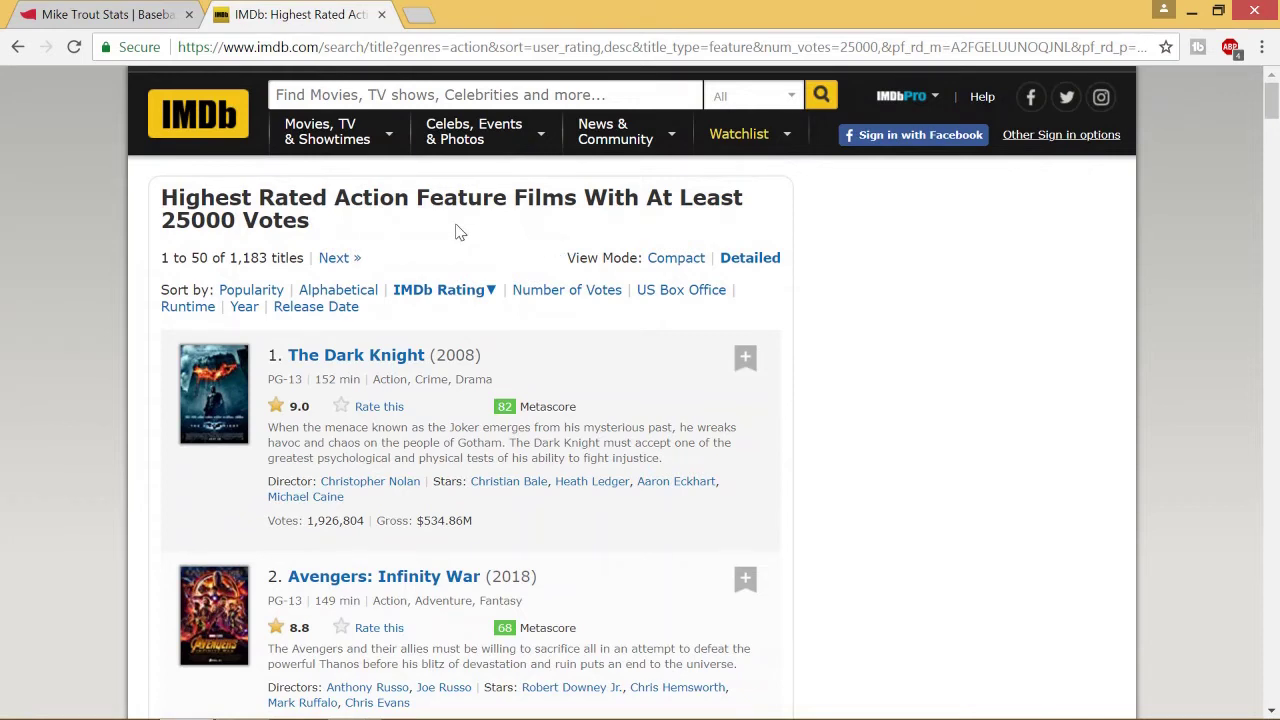
scroll(103, 350, down, 1)
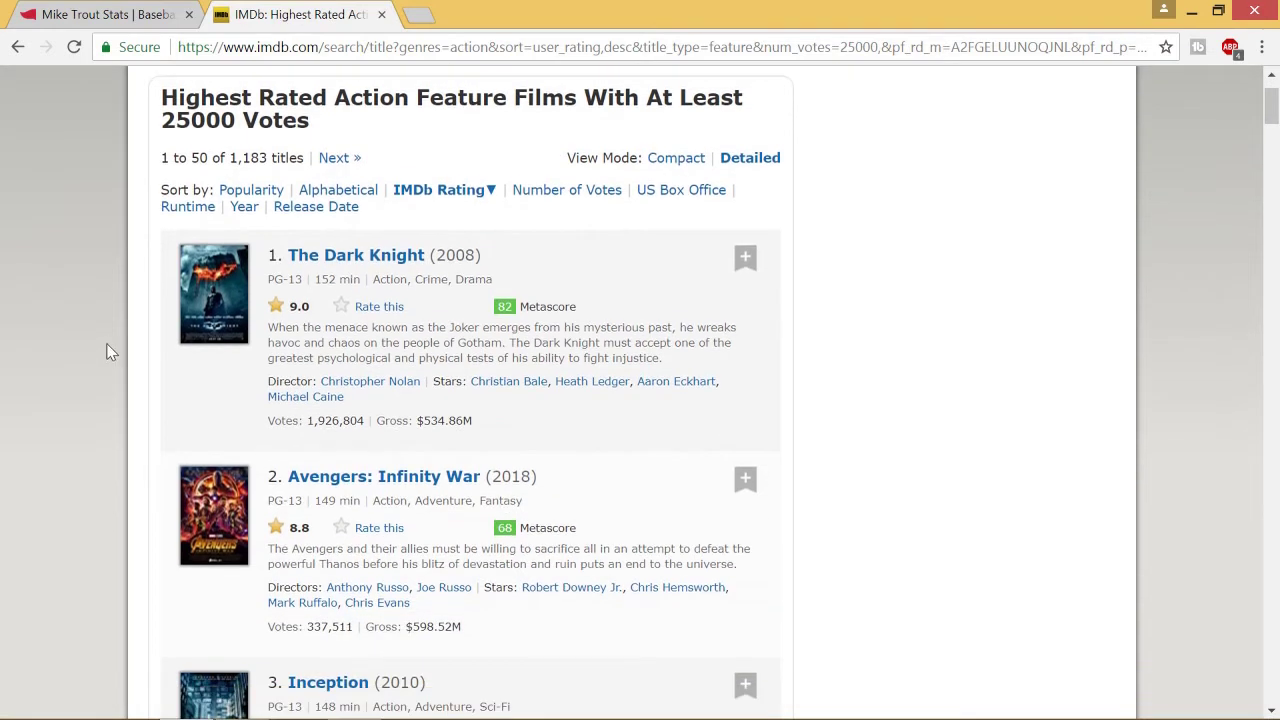
scroll(113, 348, down, 4)
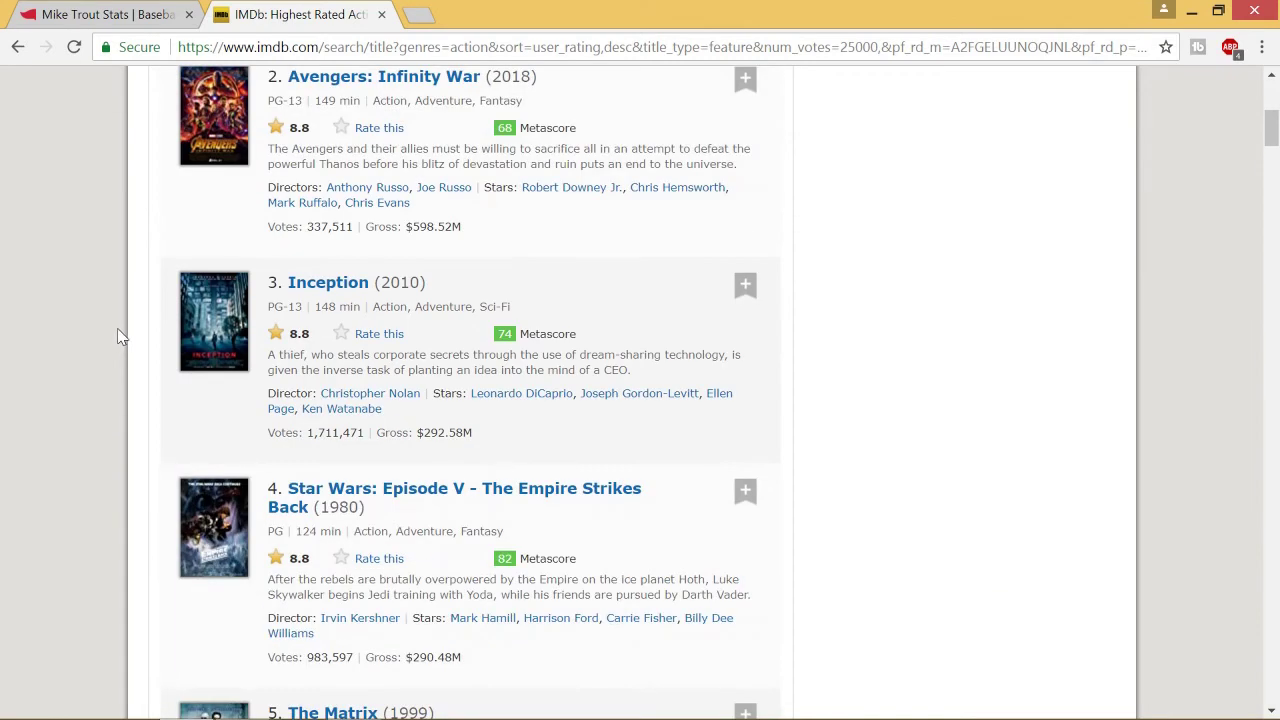
scroll(198, 224, down, 1)
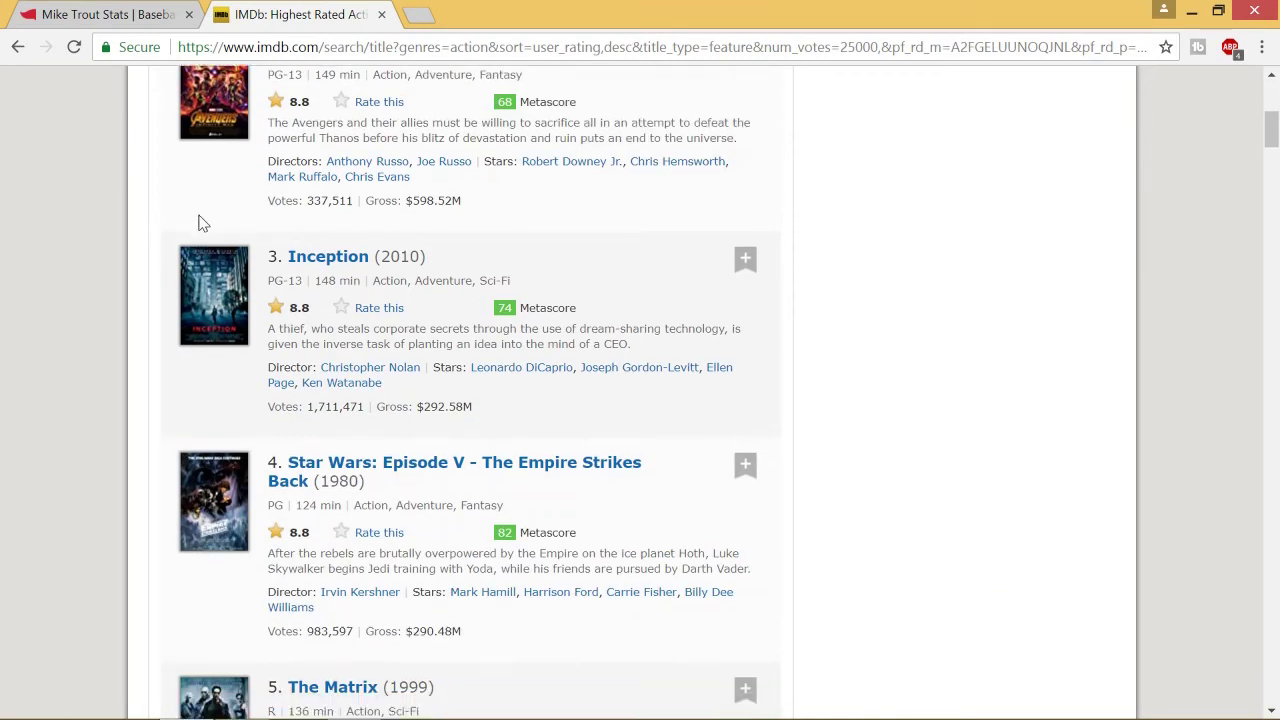
scroll(198, 224, down, 2)
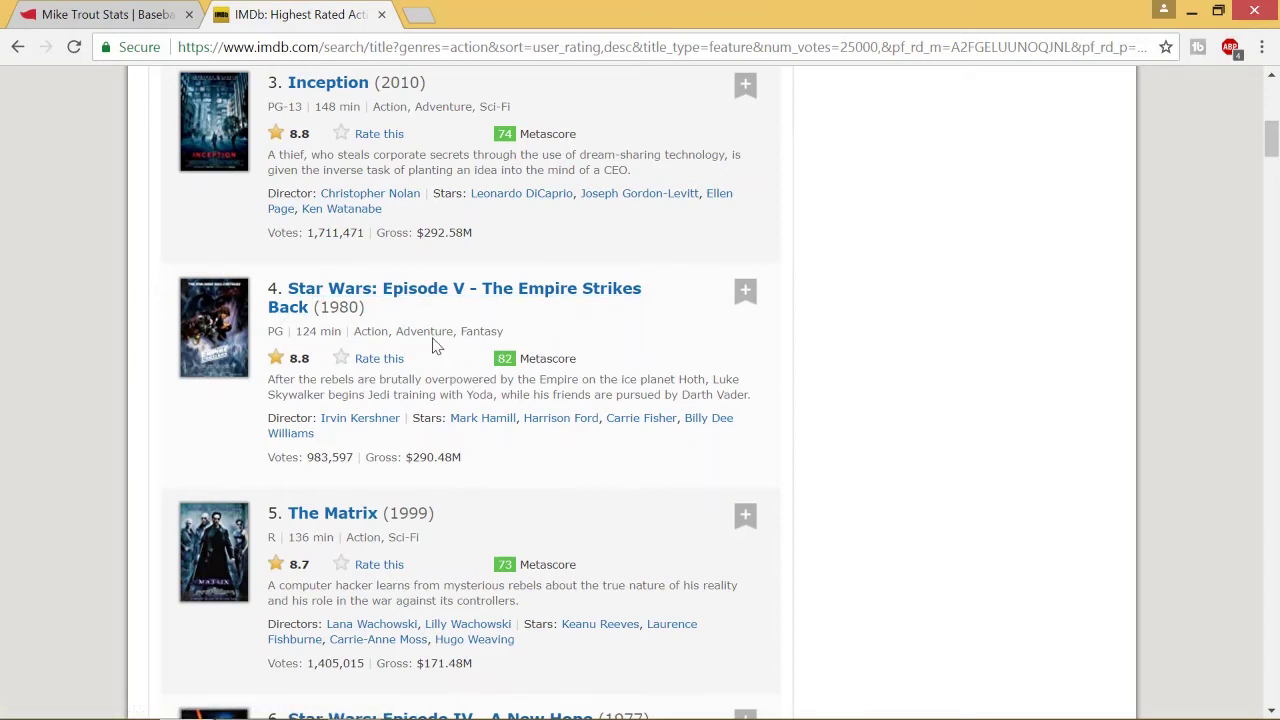
scroll(400, 306, up, 7)
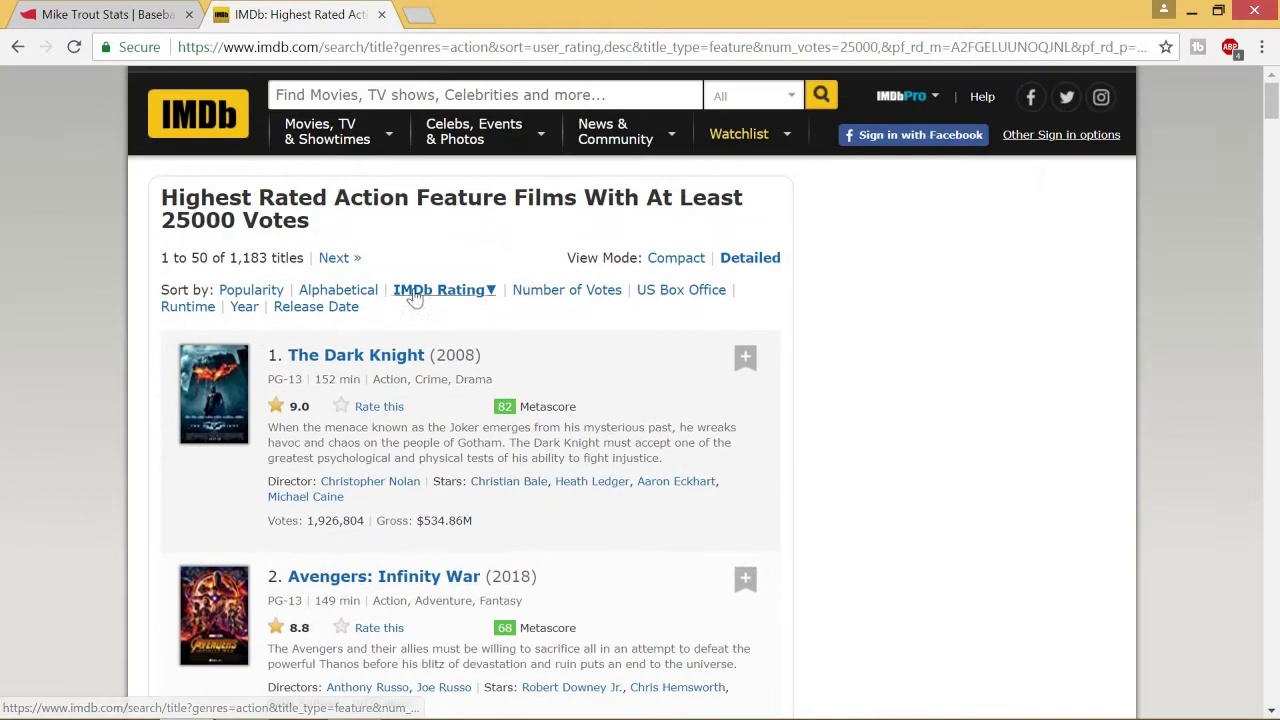
click(408, 47)
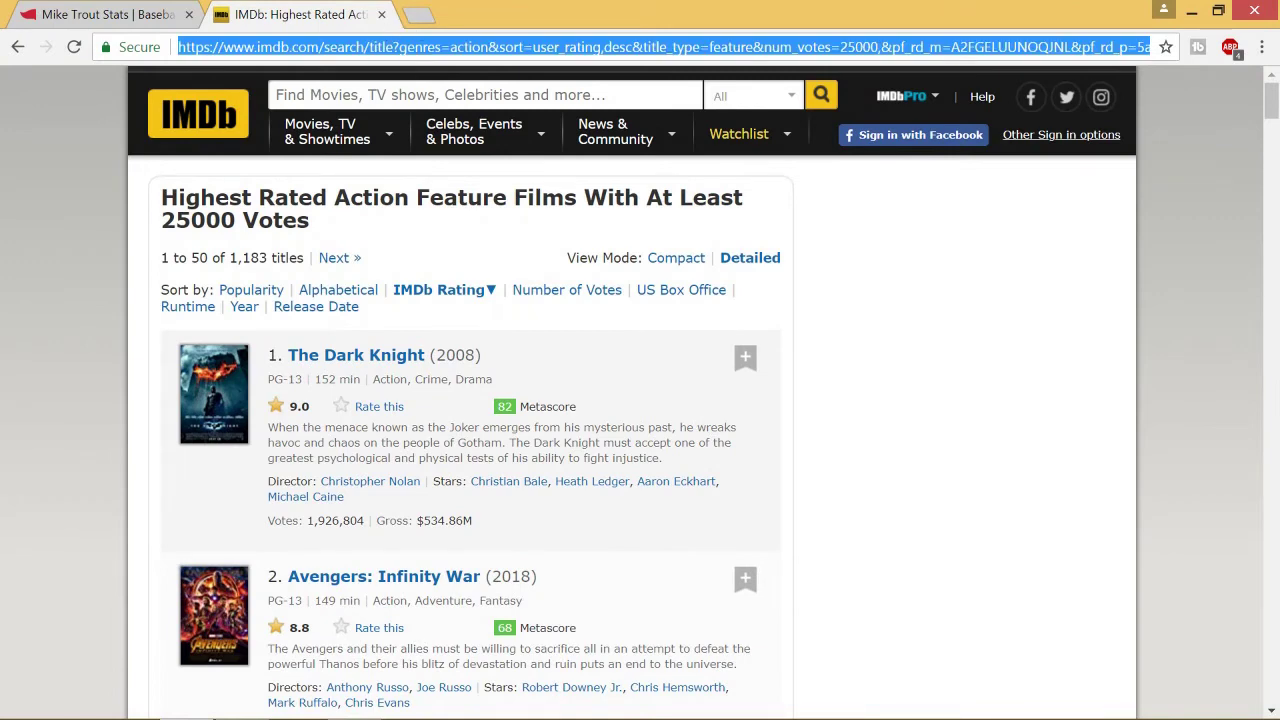
mouse_move(405, 690)
click(358, 700)
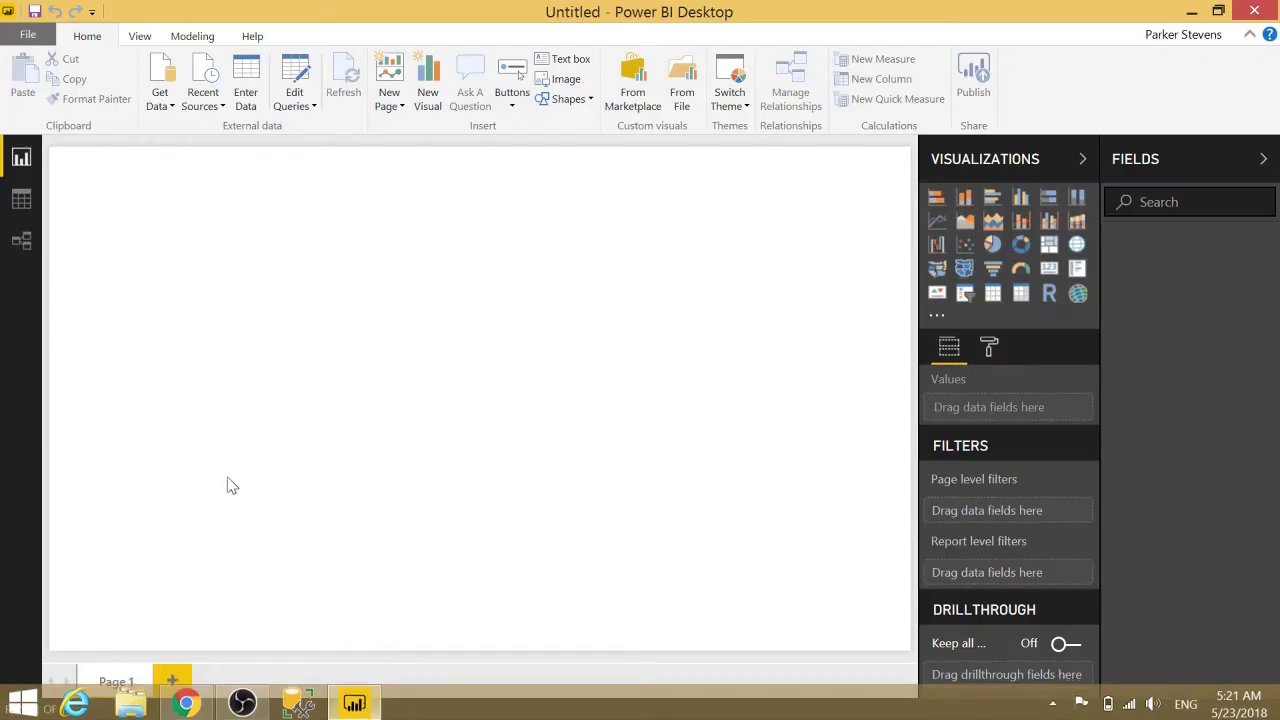
Step: Connect From Web to the IMDb search URL and preview Document and Table 0
click(168, 112)
click(222, 350)
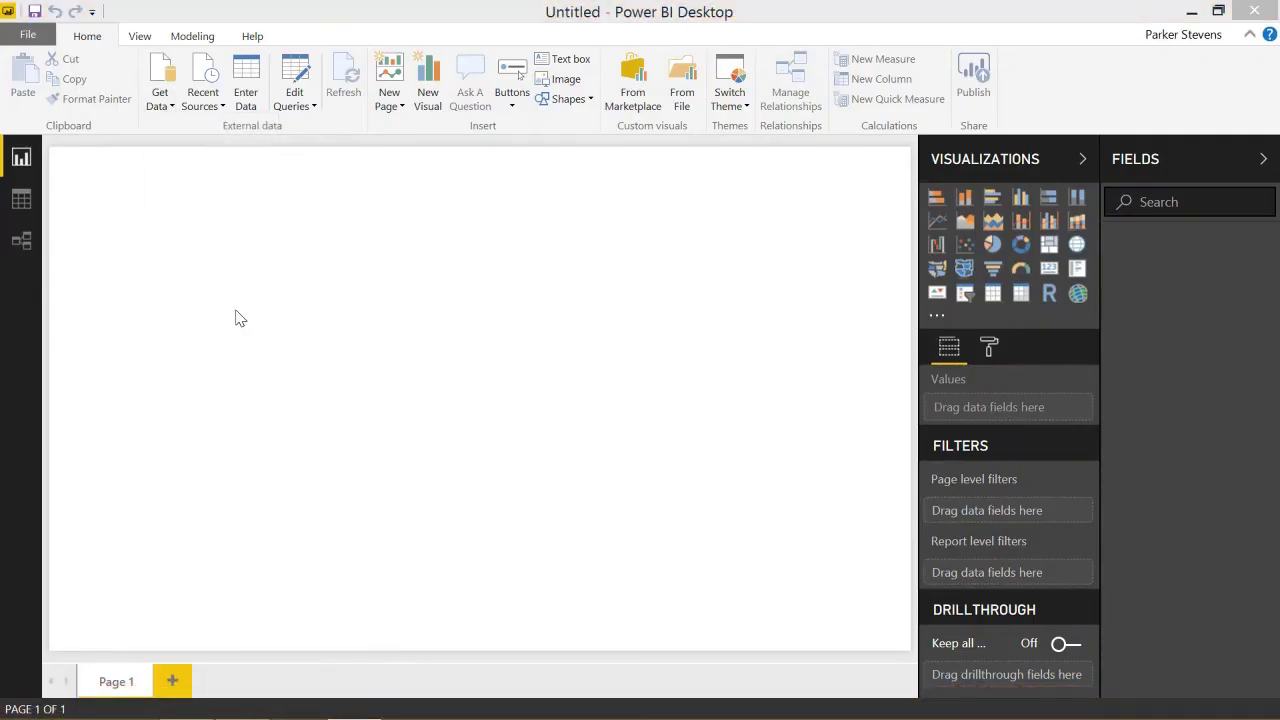
key(ctrl+v)
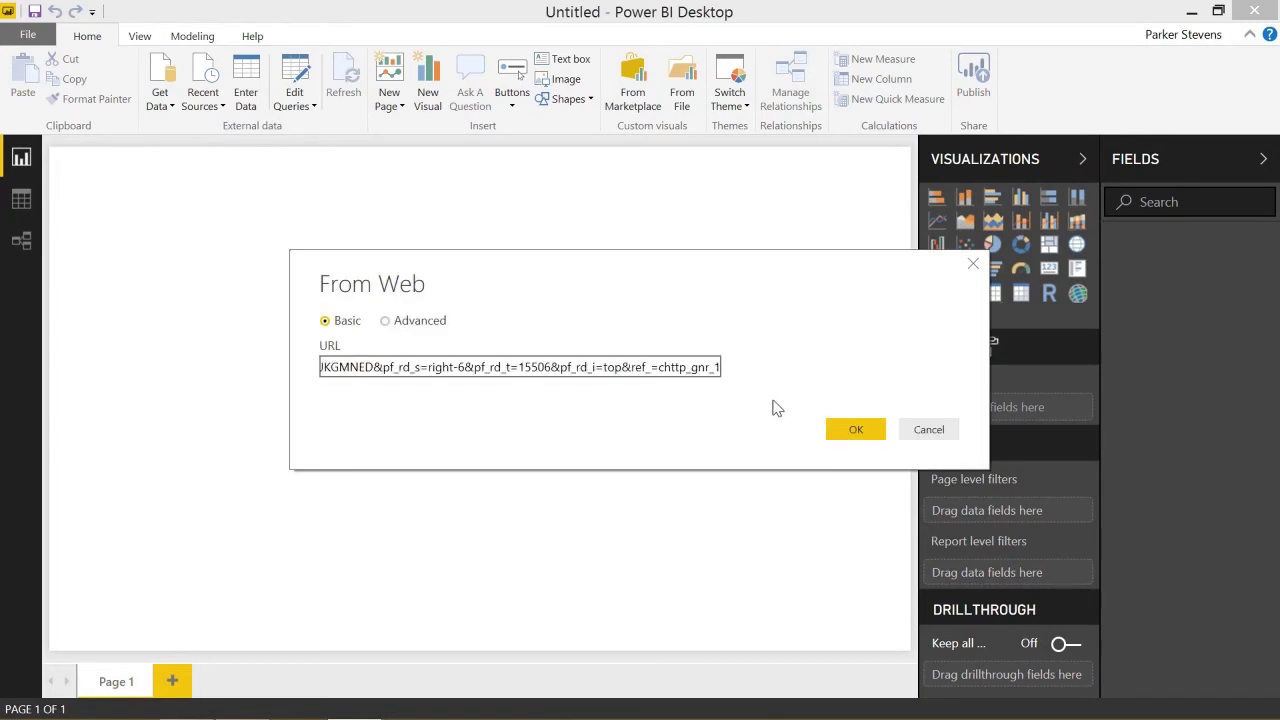
click(864, 440)
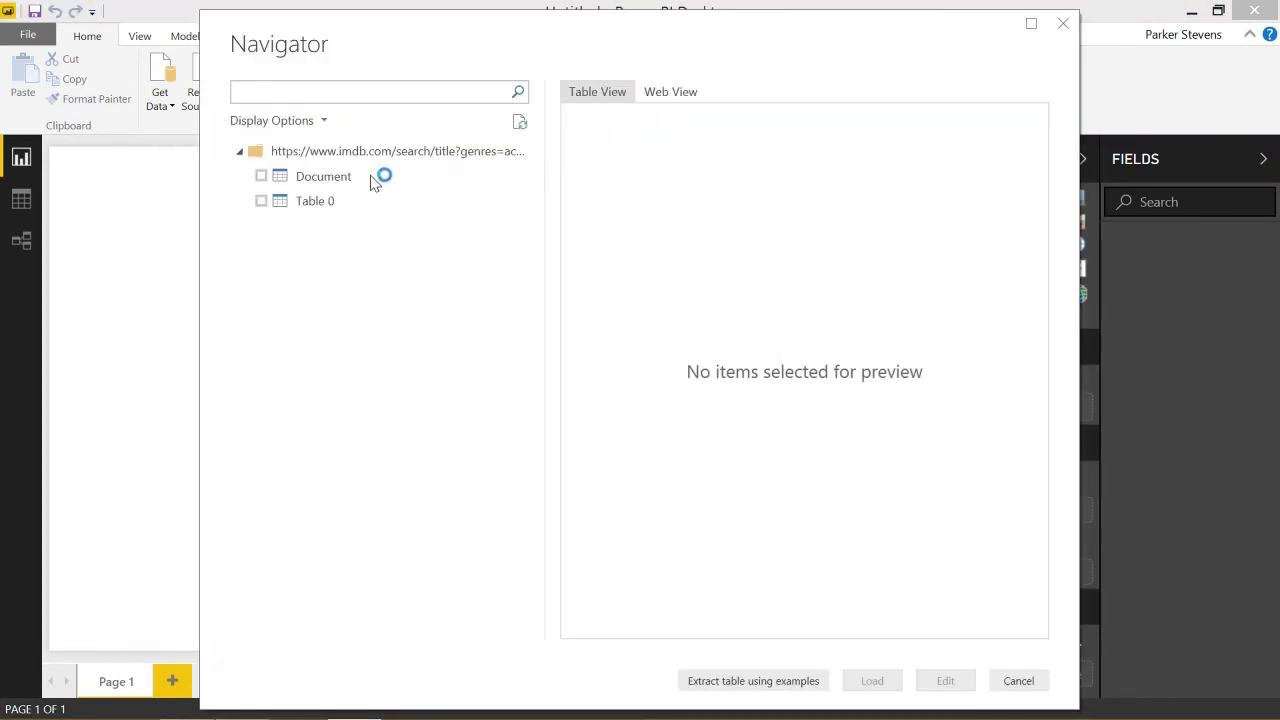
click(345, 178)
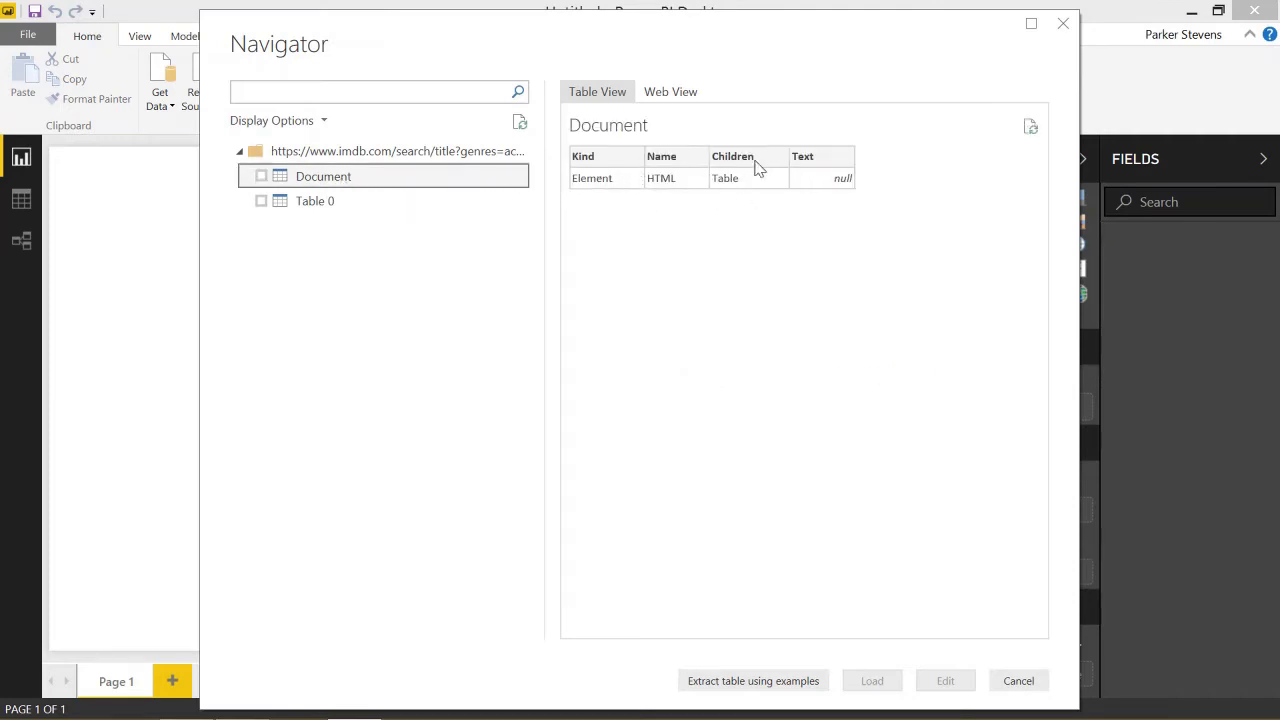
click(330, 203)
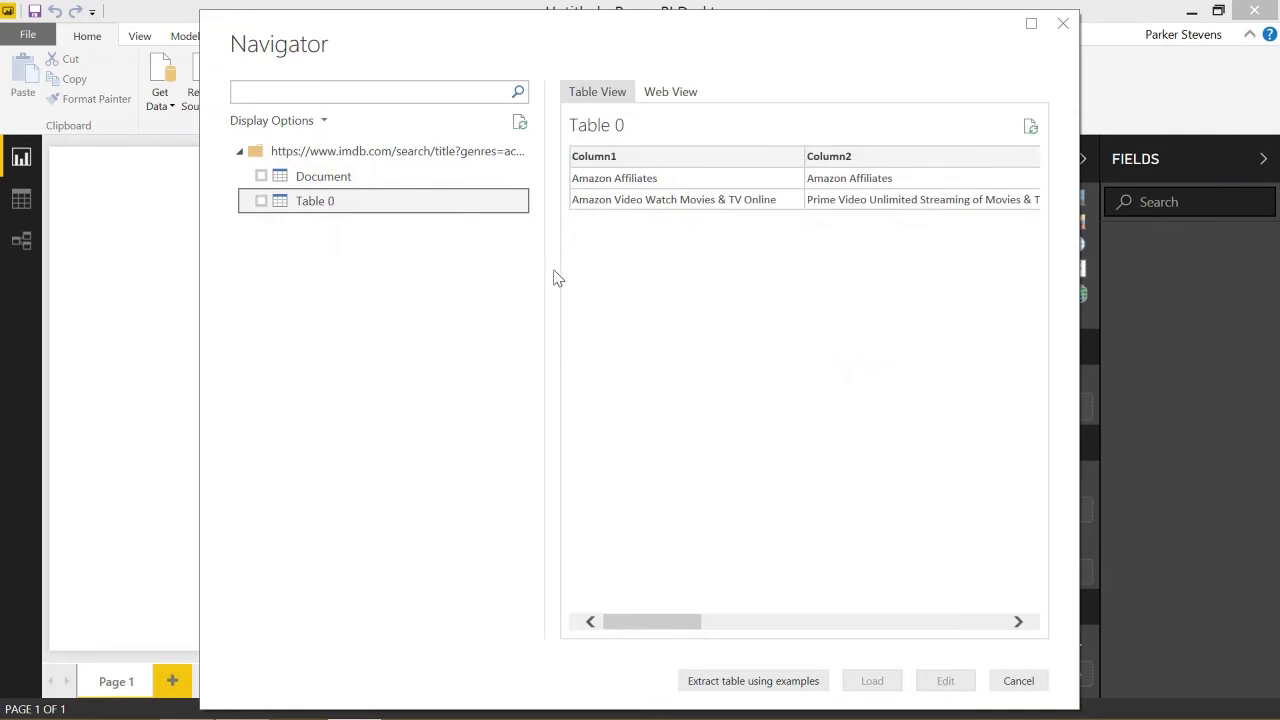
drag(645, 622, 523, 496)
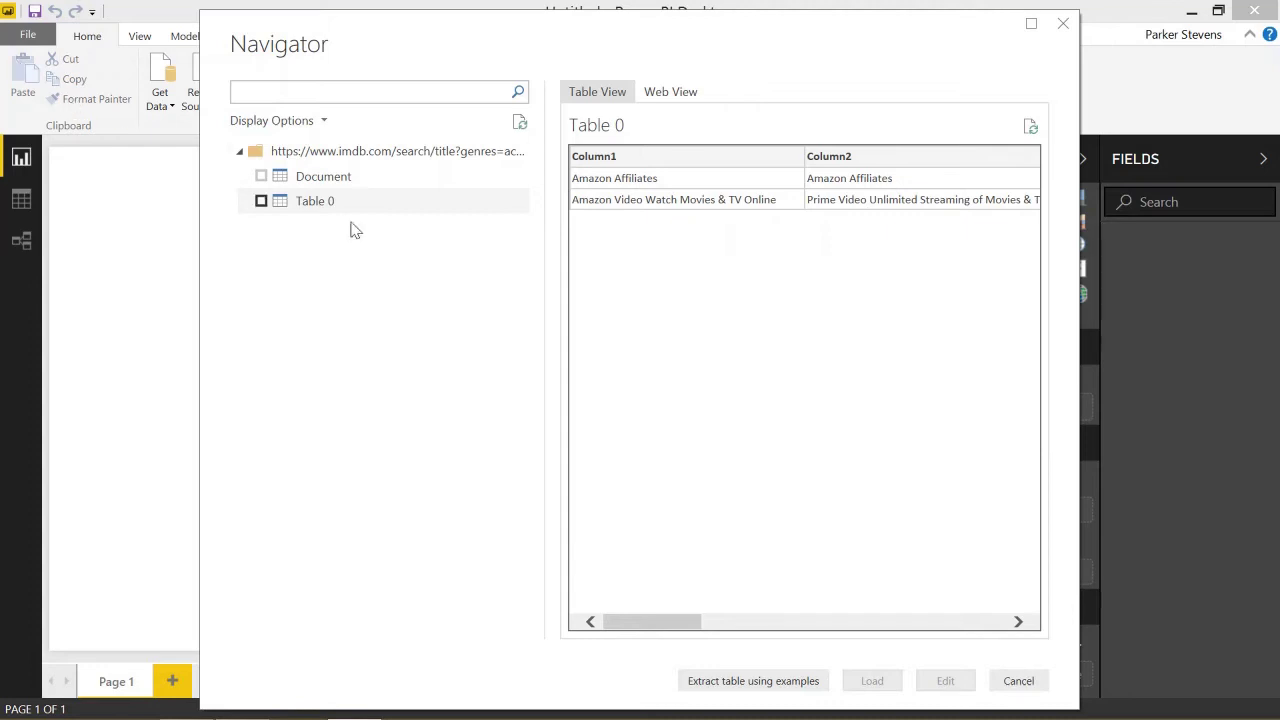
mouse_move(742, 700)
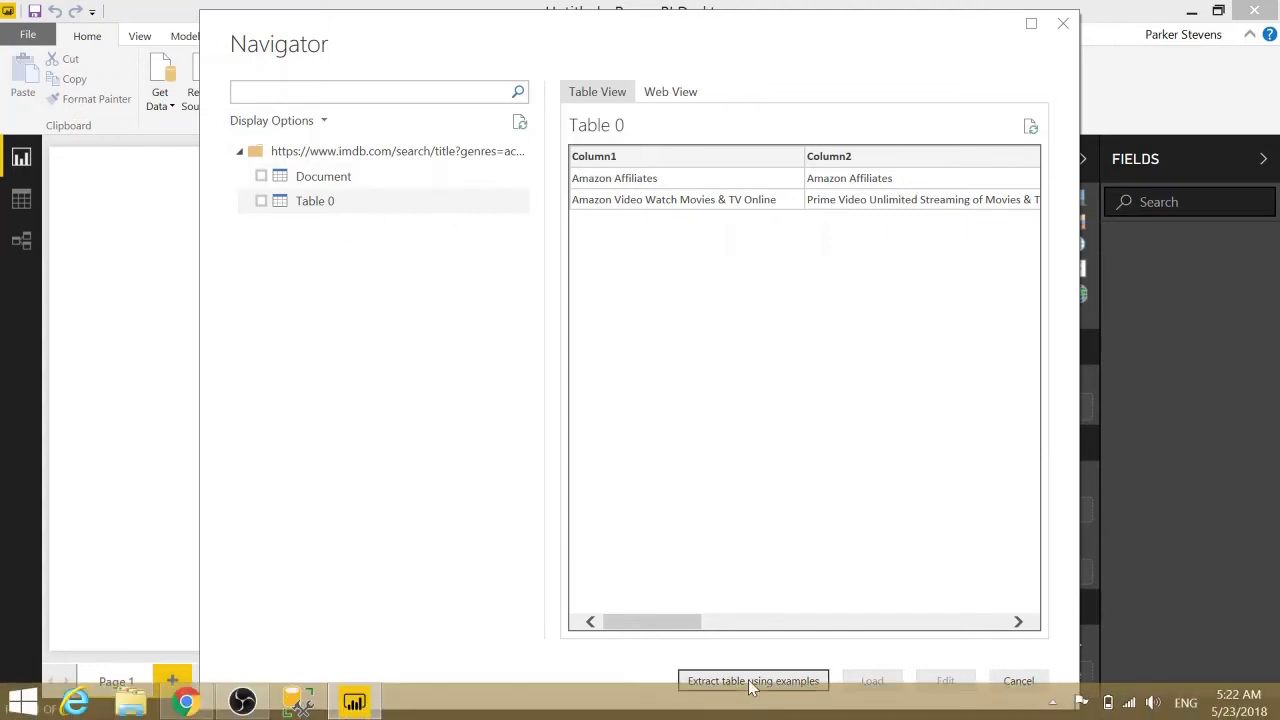
Step: Start extracting a table from the IMDb page using examples
click(753, 682)
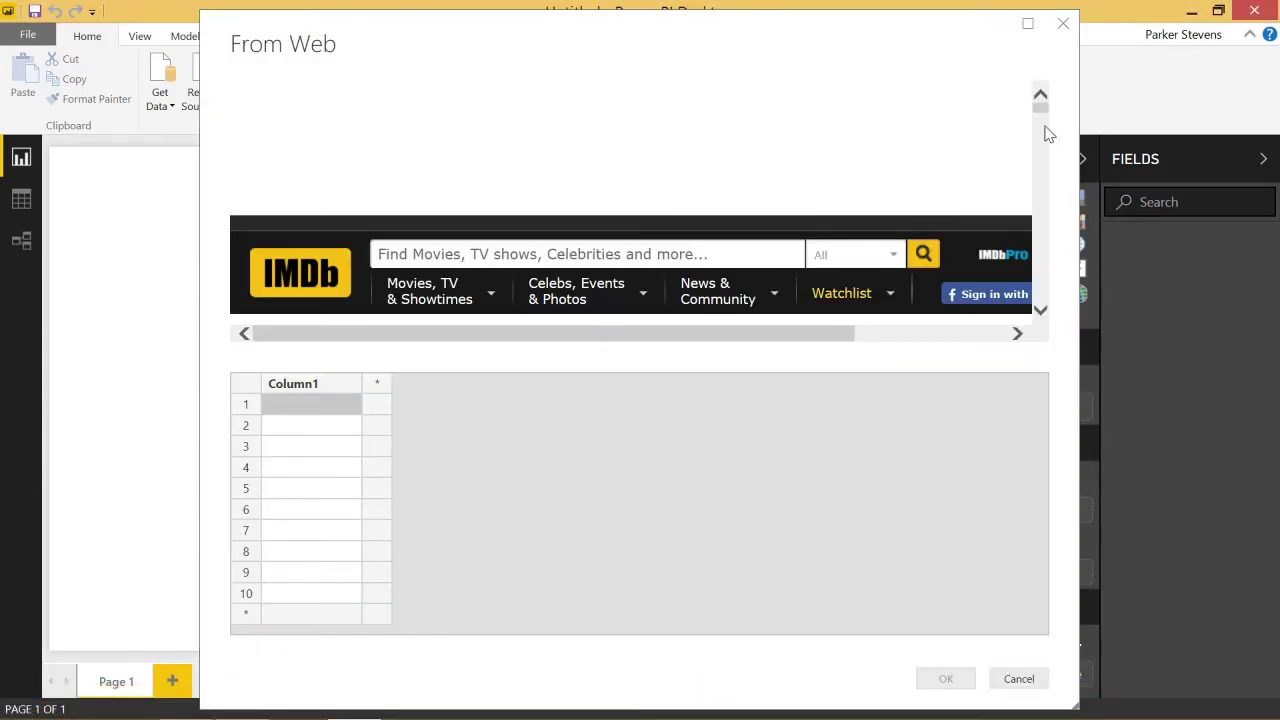
drag(1043, 109, 1045, 120)
scroll(1045, 120, down, 3)
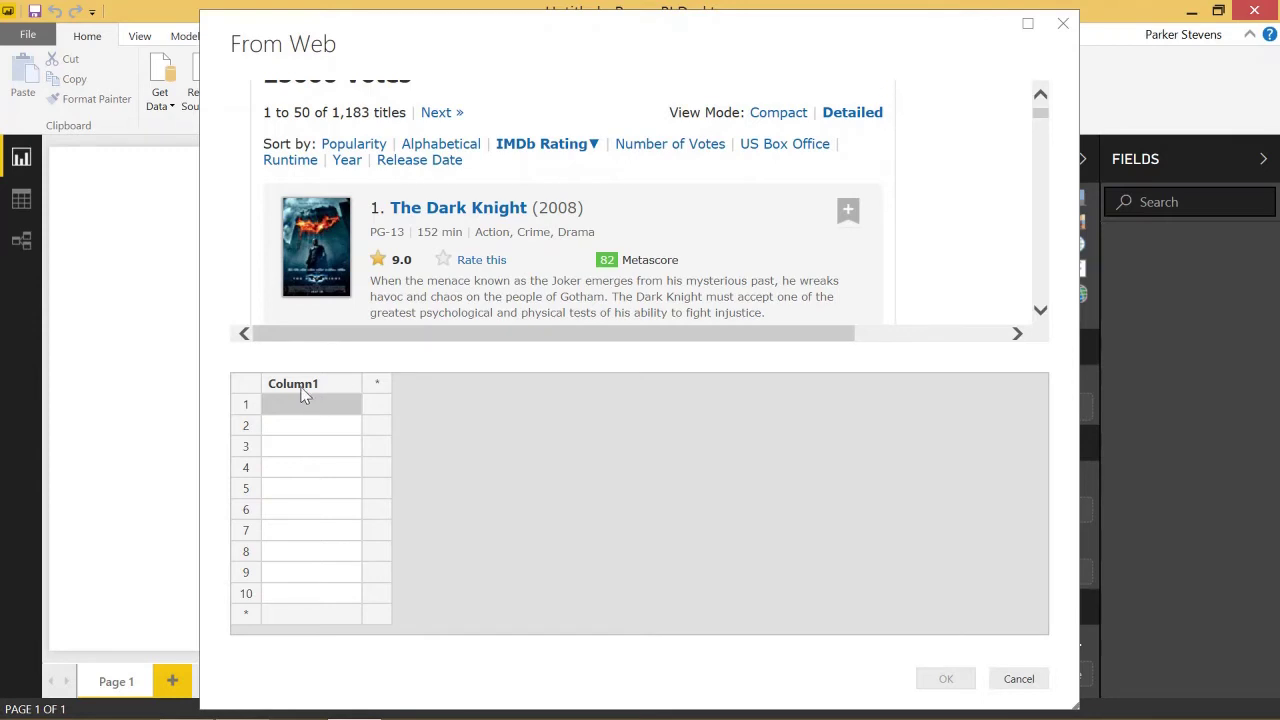
scroll(654, 206, down, 2)
scroll(658, 210, up, 3)
scroll(658, 210, down, 1)
Step: Rename Column1 to Title and enter 'The Dark Knight' as the first example
click(296, 391)
double_click(296, 391)
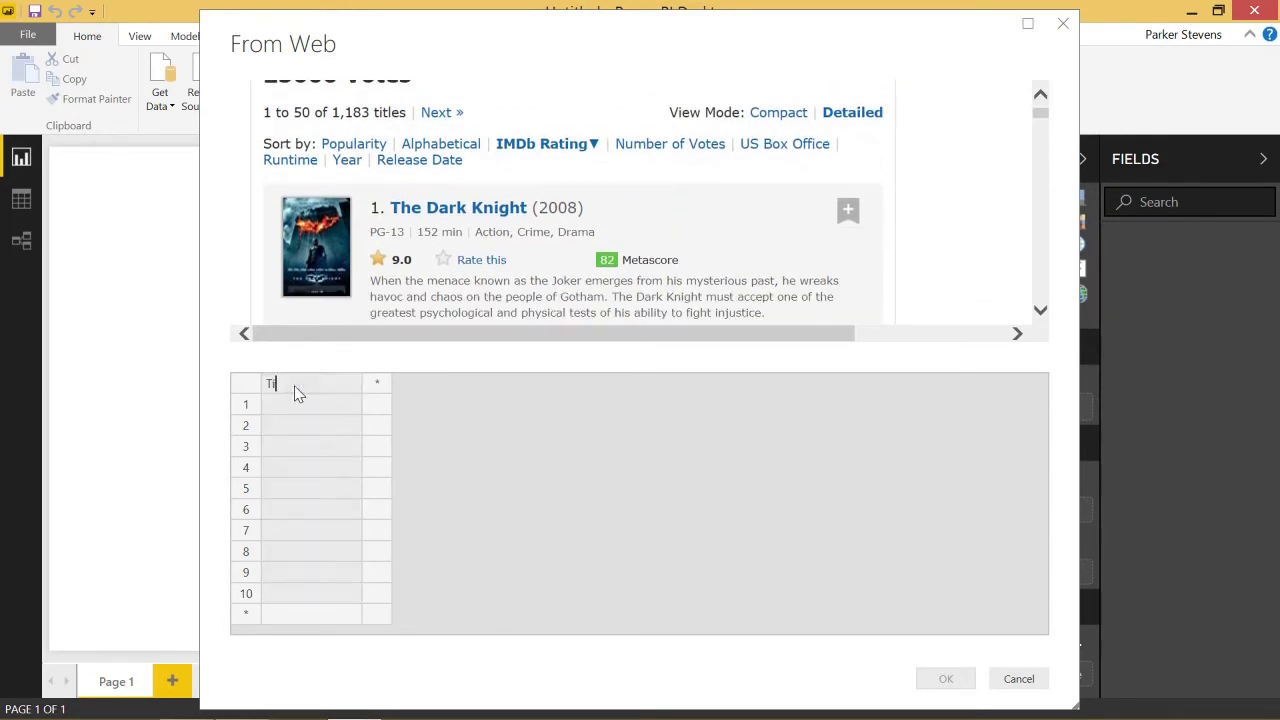
text(Title)
key(Return)
text(The)
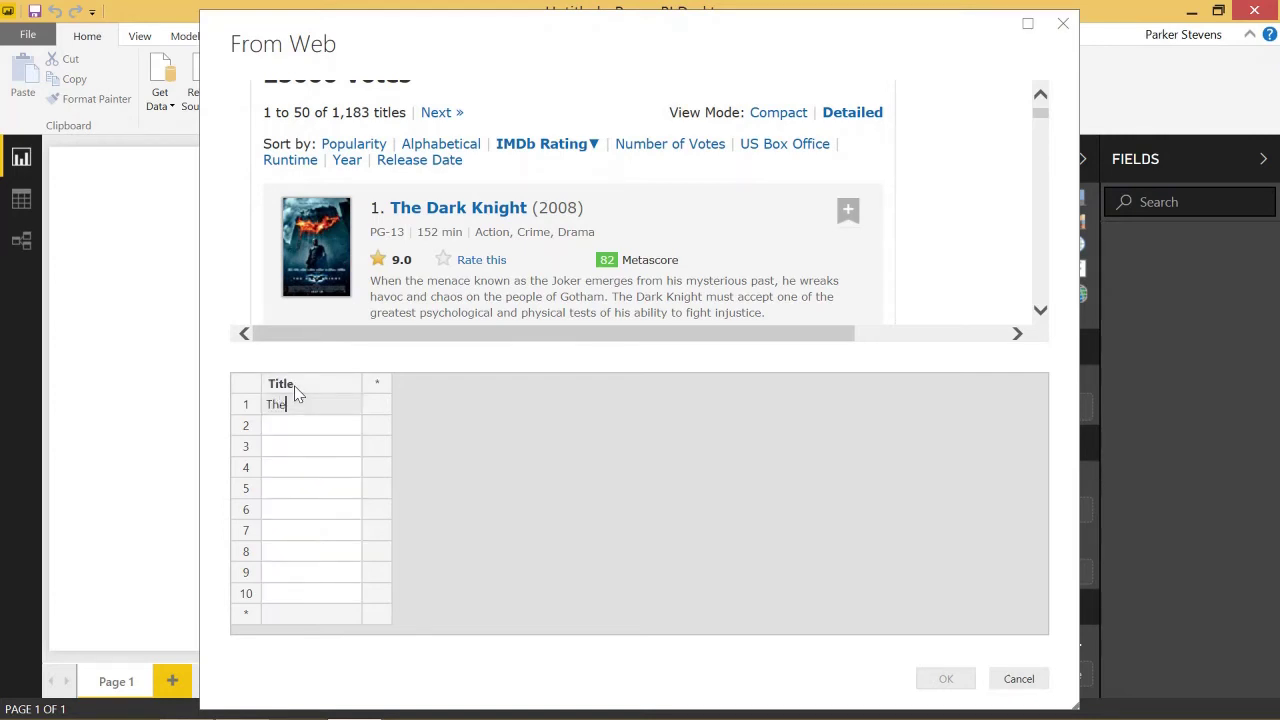
text( Dark Night)
key(BackSpace)
key(BackSpace)
key(BackSpace)
key(BackSpace)
key(BackSpace)
text(Knight)
key(Return)
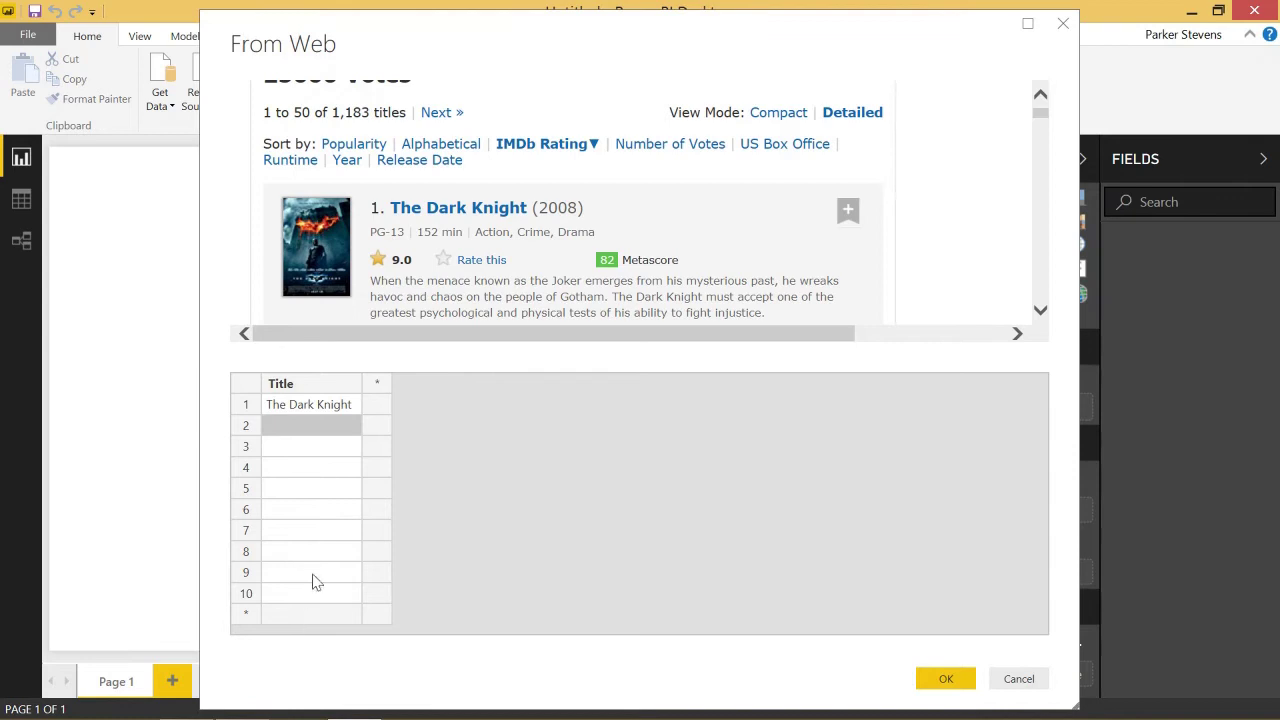
Step: Enter 'Avengers: Infinity War' in row 2 so remaining titles like Inception auto-fill
scroll(952, 277, down, 2)
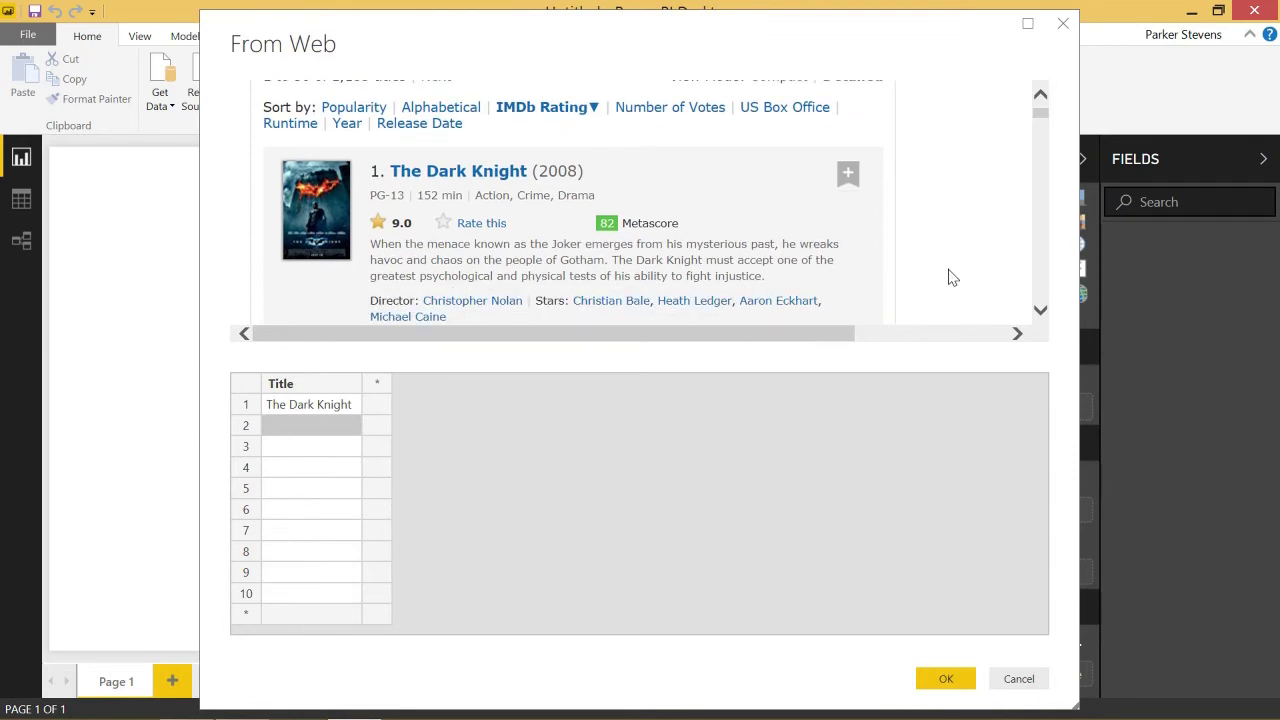
scroll(952, 275, down, 1)
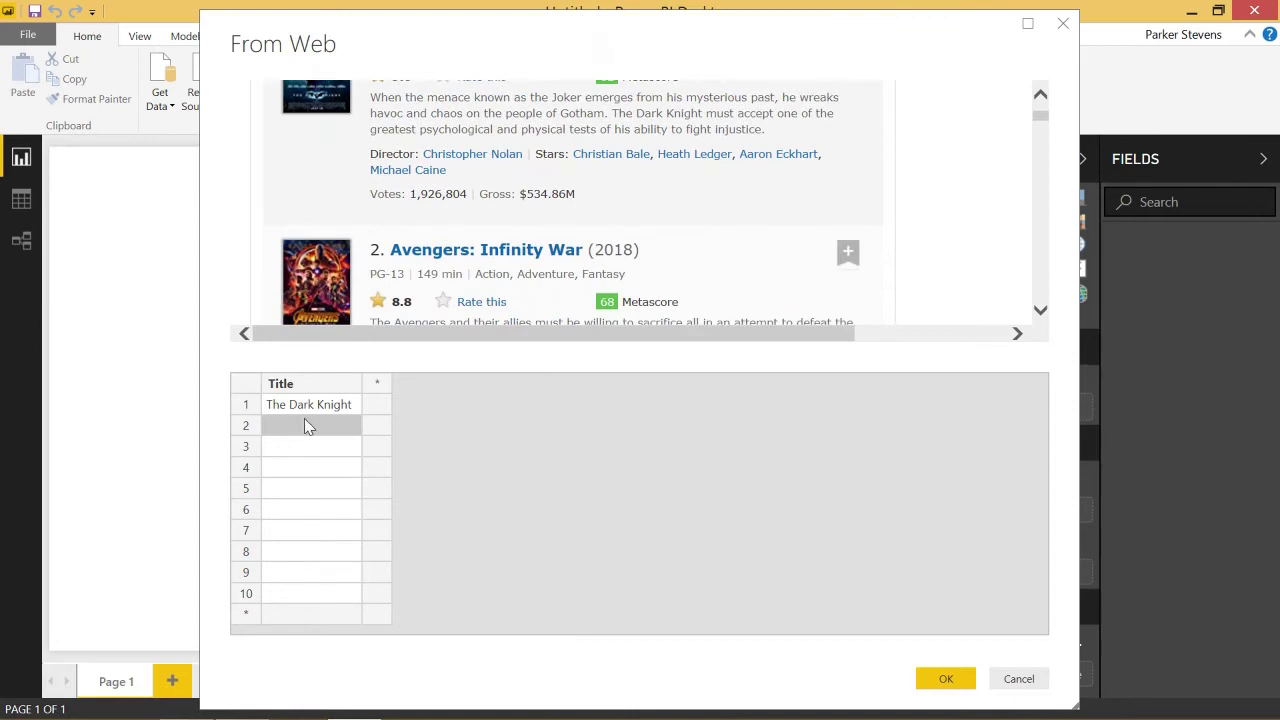
text(Avengers: Infinity War)
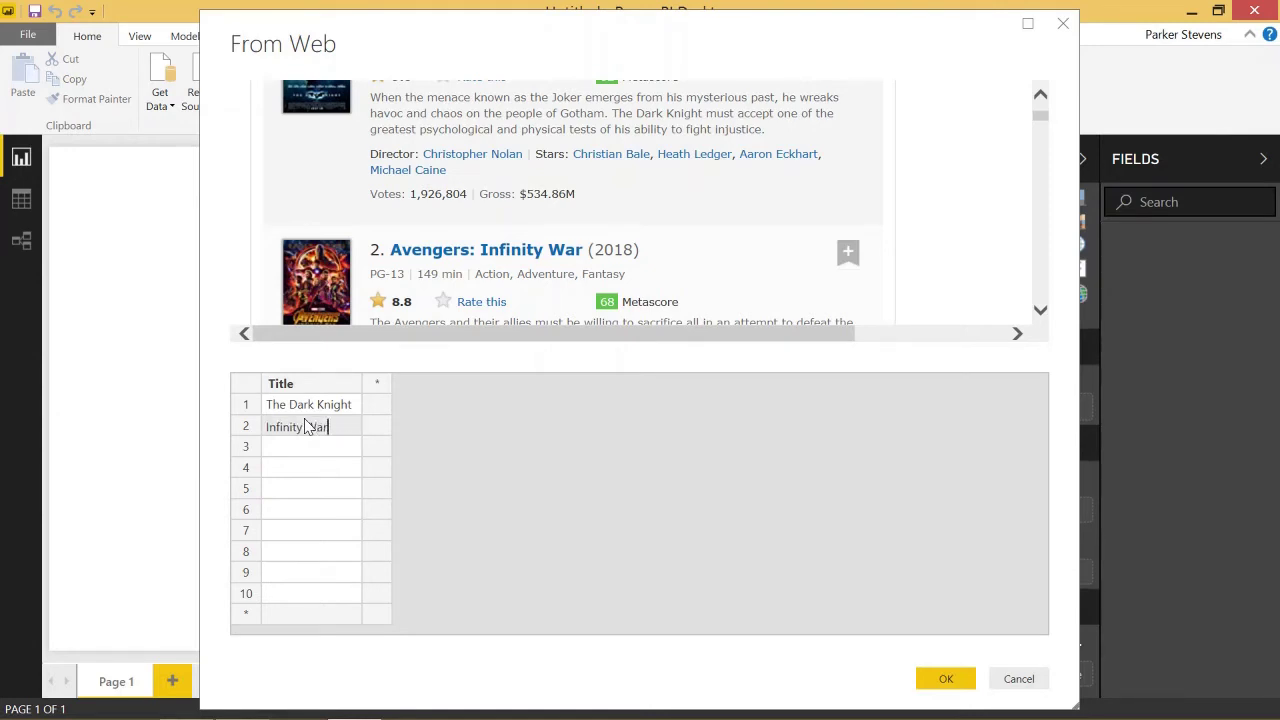
key(Return)
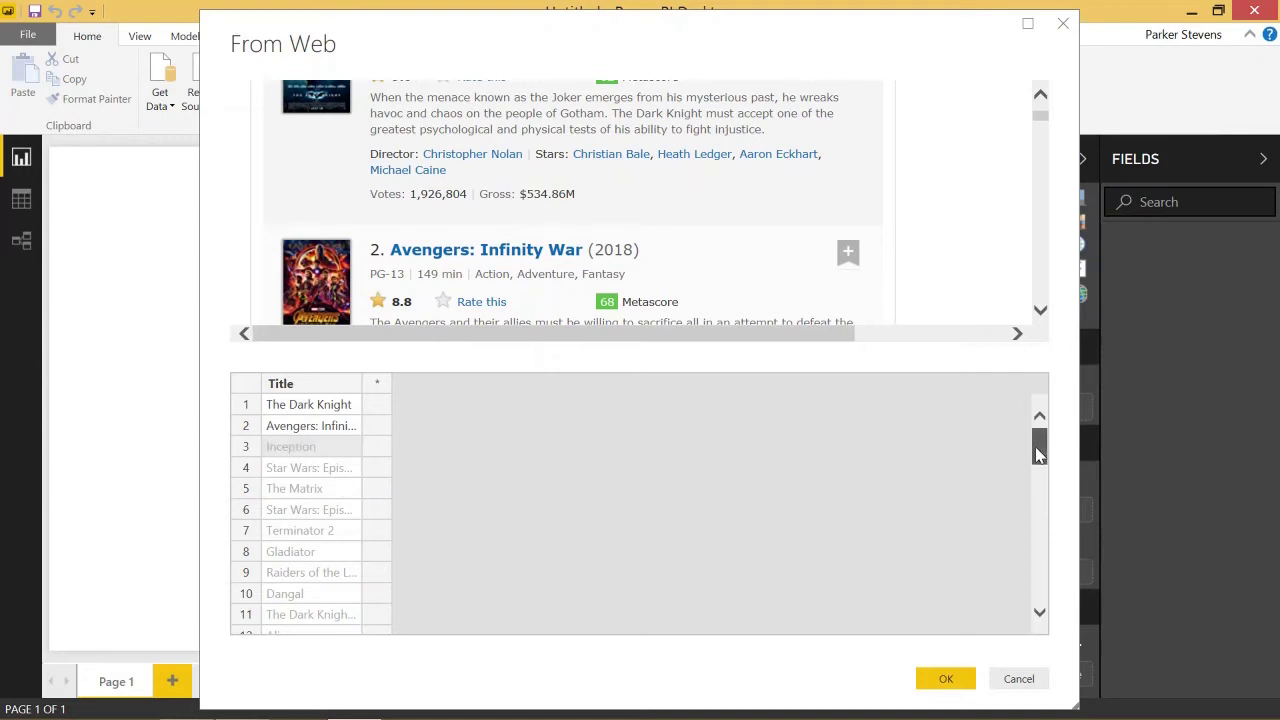
drag(1038, 455, 1033, 365)
scroll(680, 200, up, 1)
scroll(603, 206, down, 1)
scroll(600, 250, down, 5)
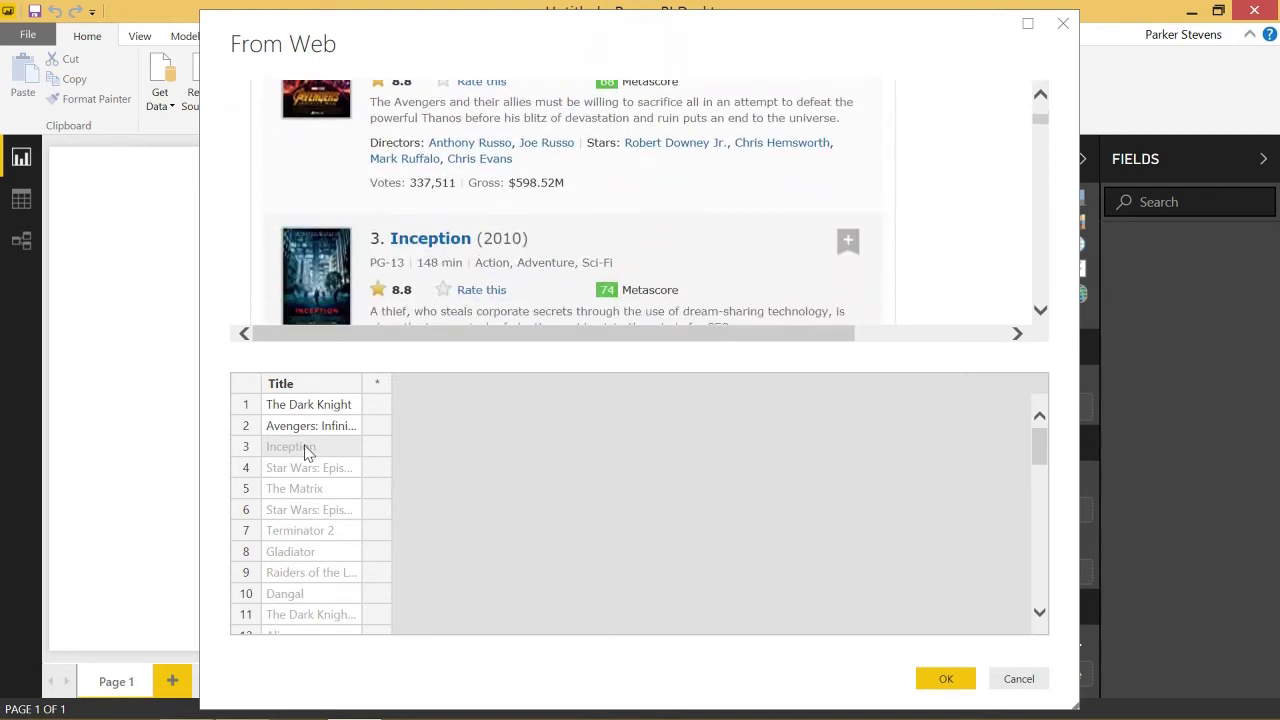
scroll(700, 192, down, 3)
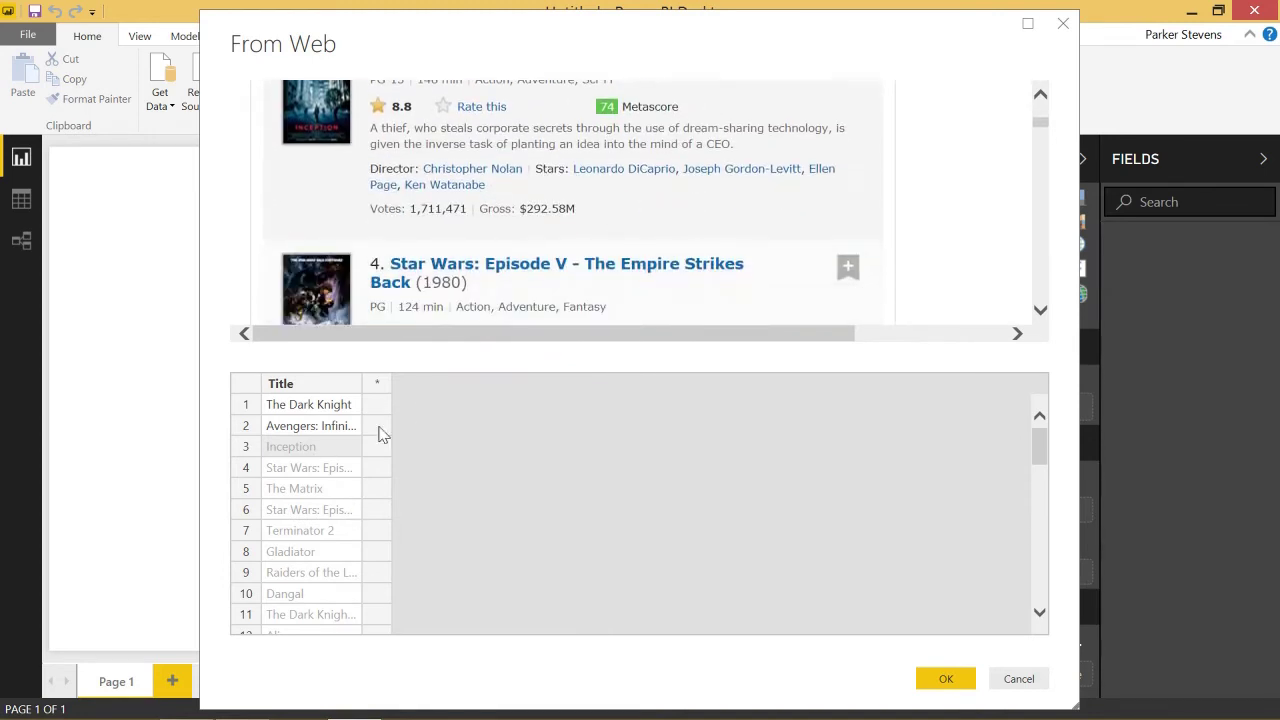
scroll(674, 197, up, 5)
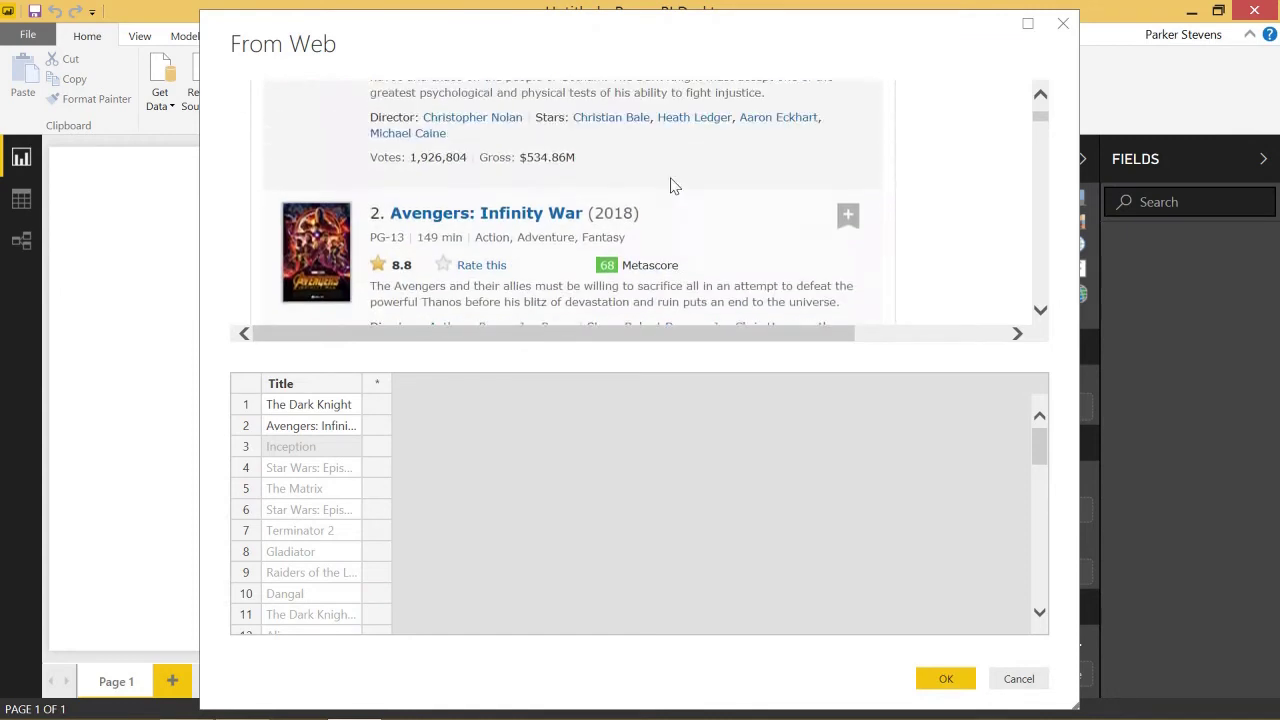
scroll(674, 187, up, 3)
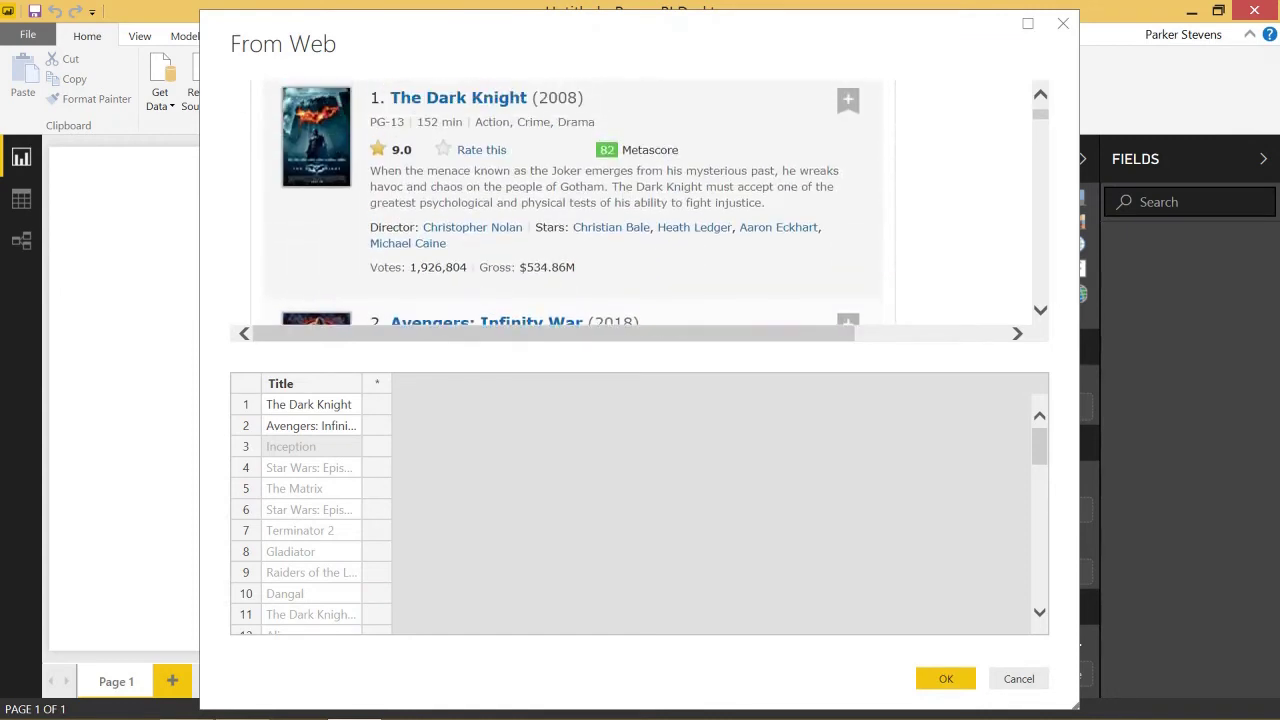
Step: Add a Description column seeded with The Dark Knight's plot summary, auto-filling all films
click(386, 400)
text(Description)
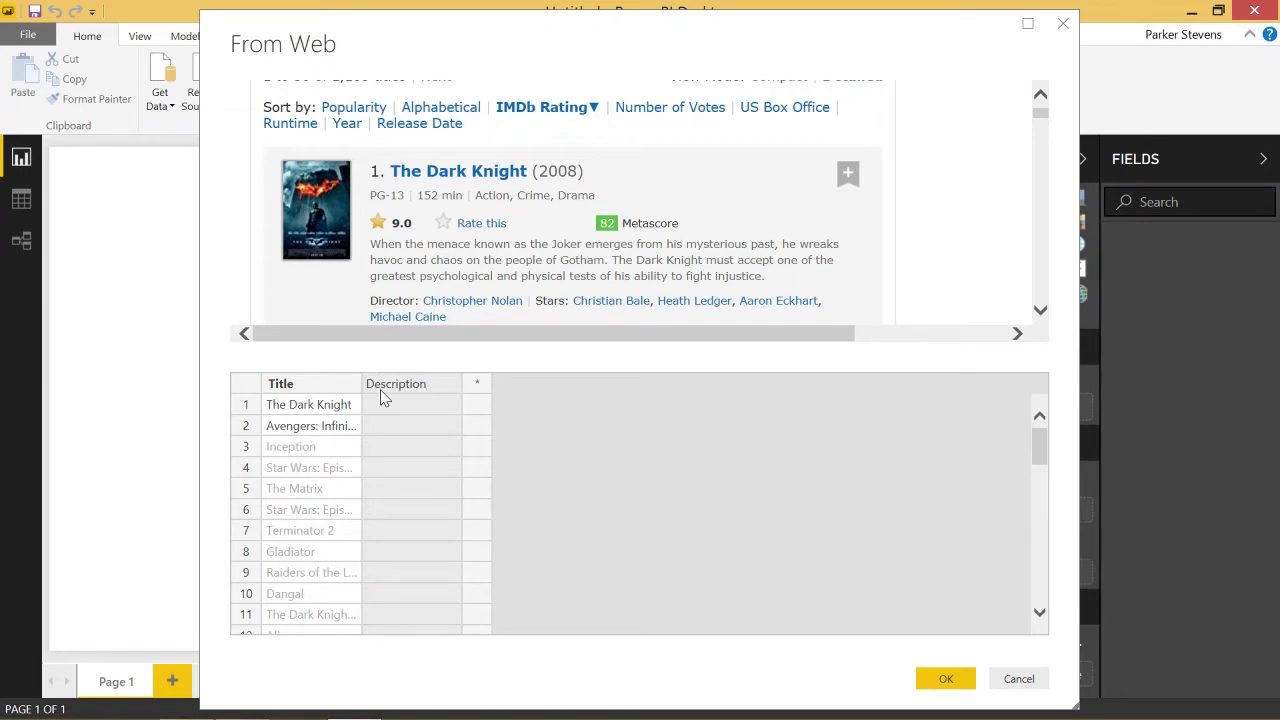
key(Return)
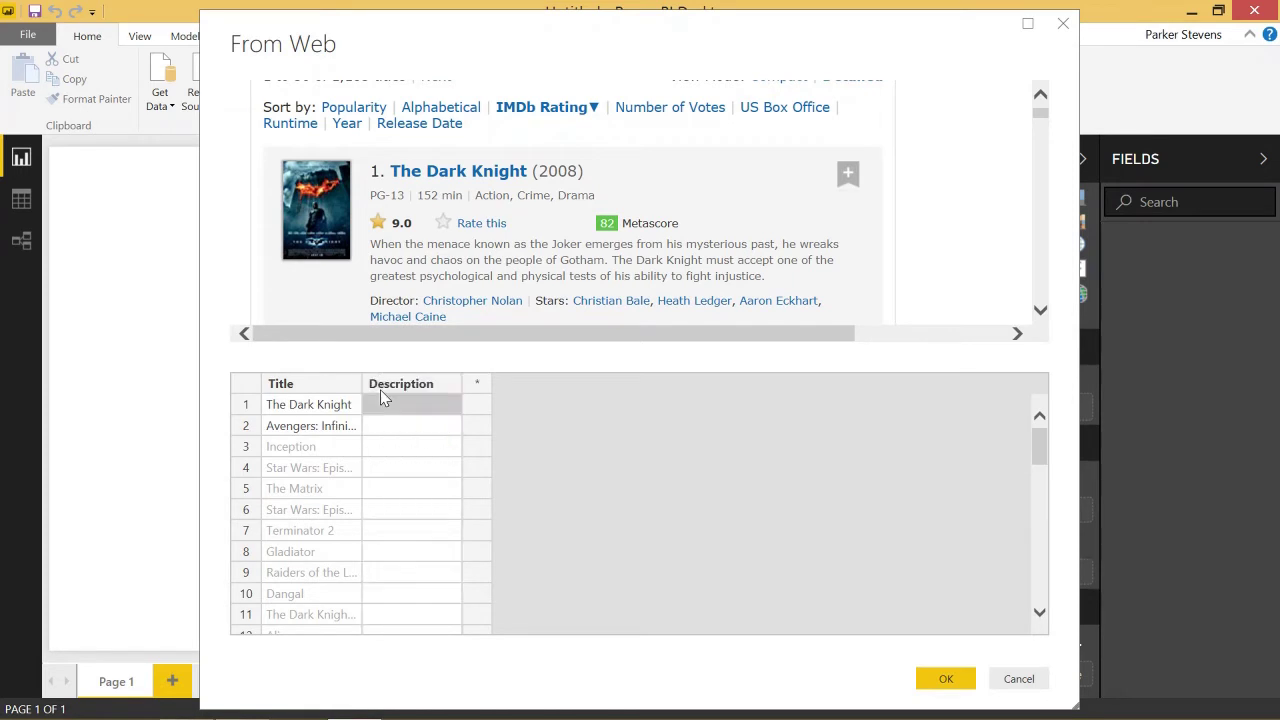
drag(370, 244, 765, 276)
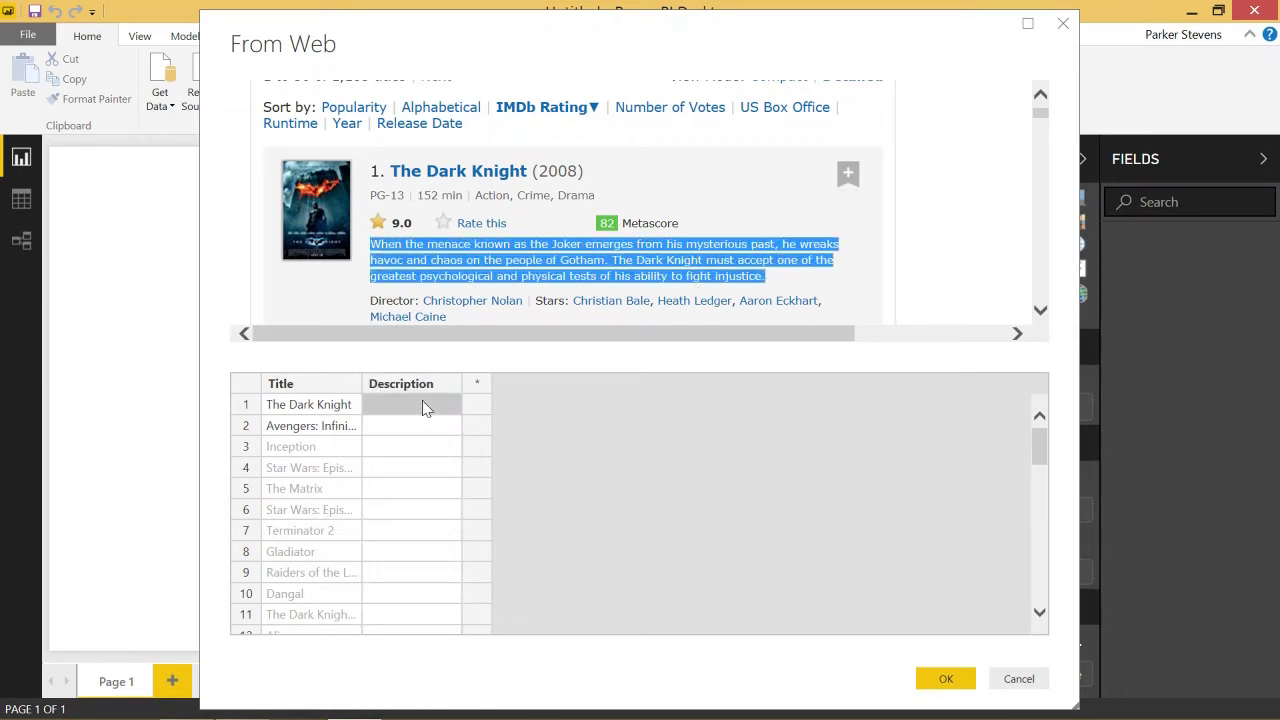
text(When the menace known as the Joker emerges from his mysterious past, he wreaks havoc and chaos on the people of Gotham. The Dark Knight must accept one of the greatest psychological and physical tests of his ability to fight injustice.)
key(Return)
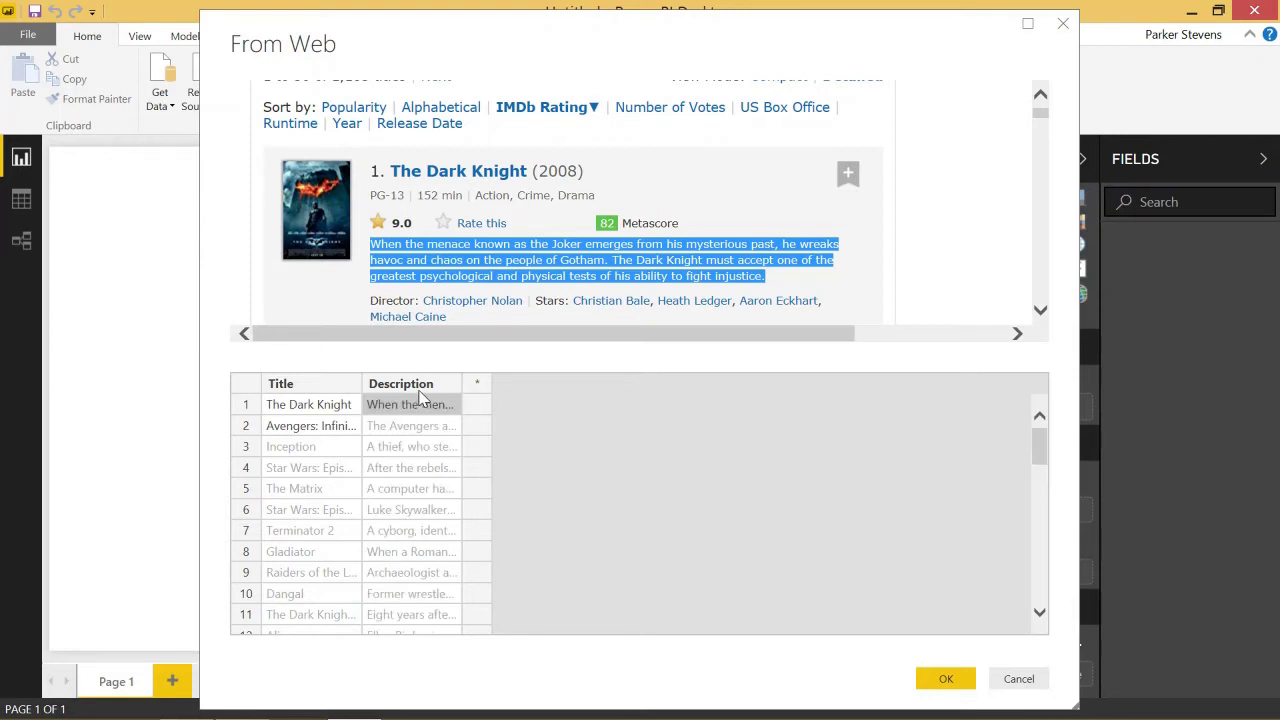
click(425, 425)
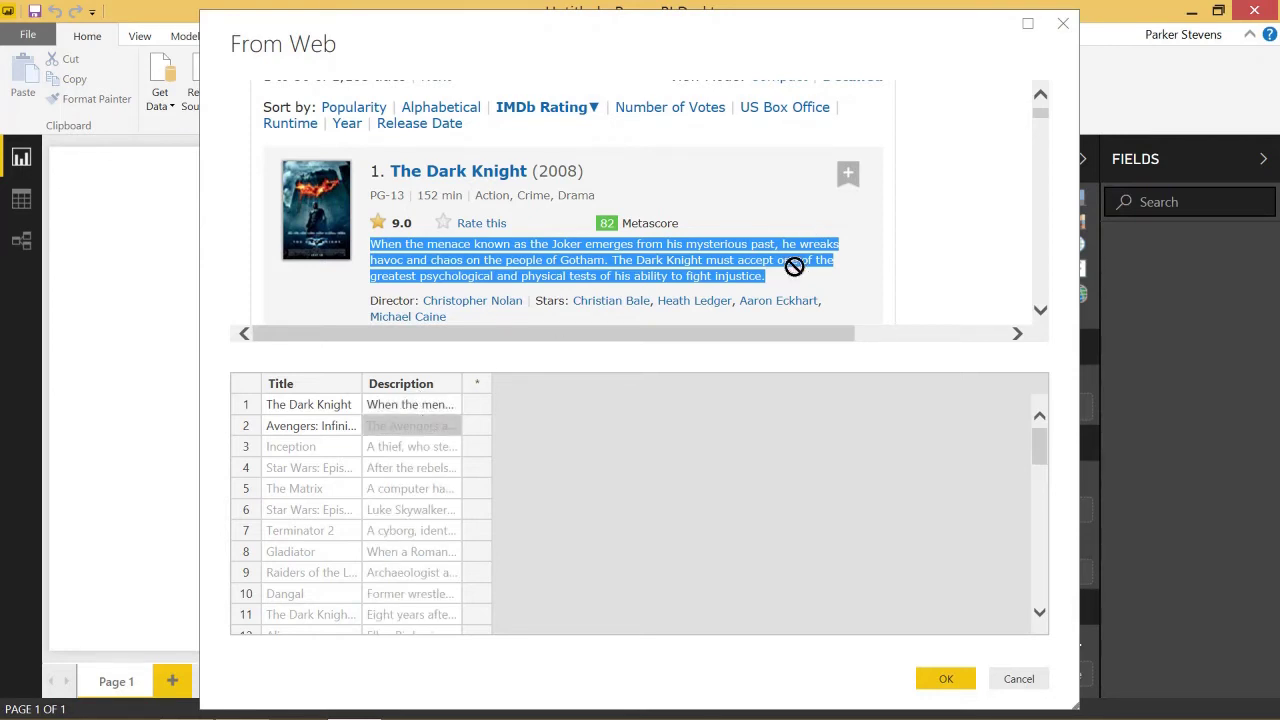
scroll(798, 276, down, 5)
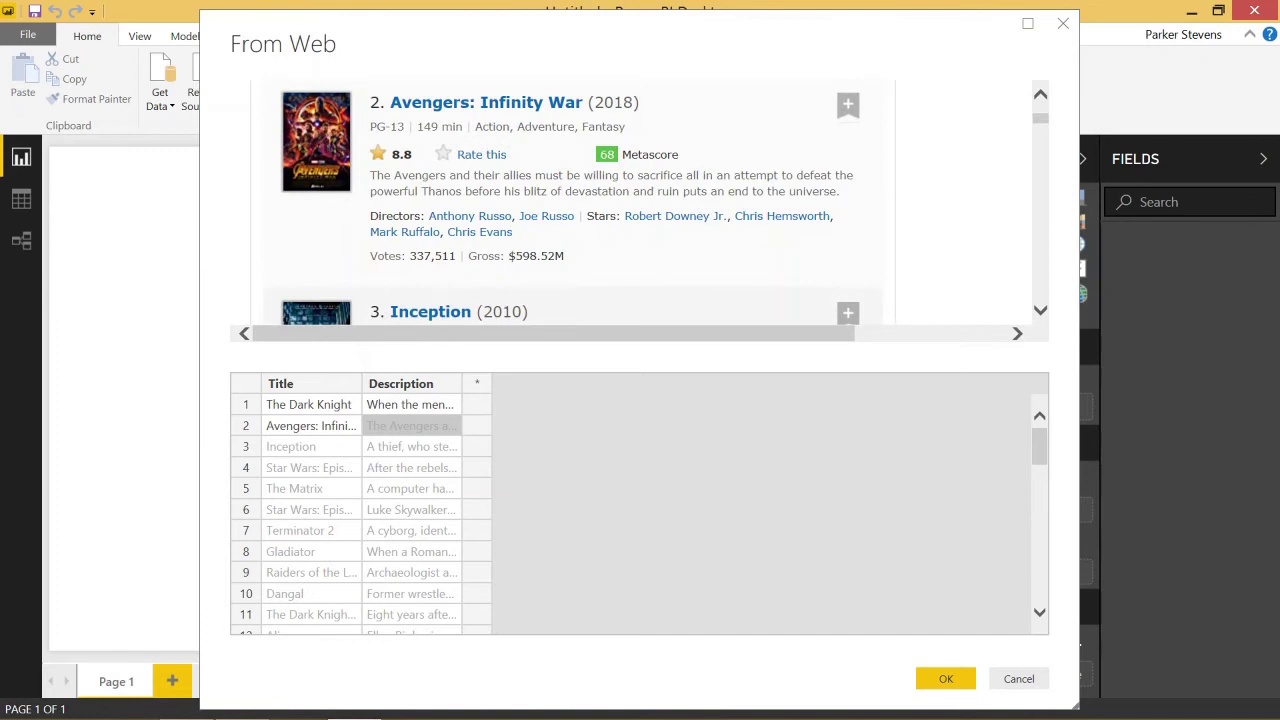
scroll(712, 222, down, 3)
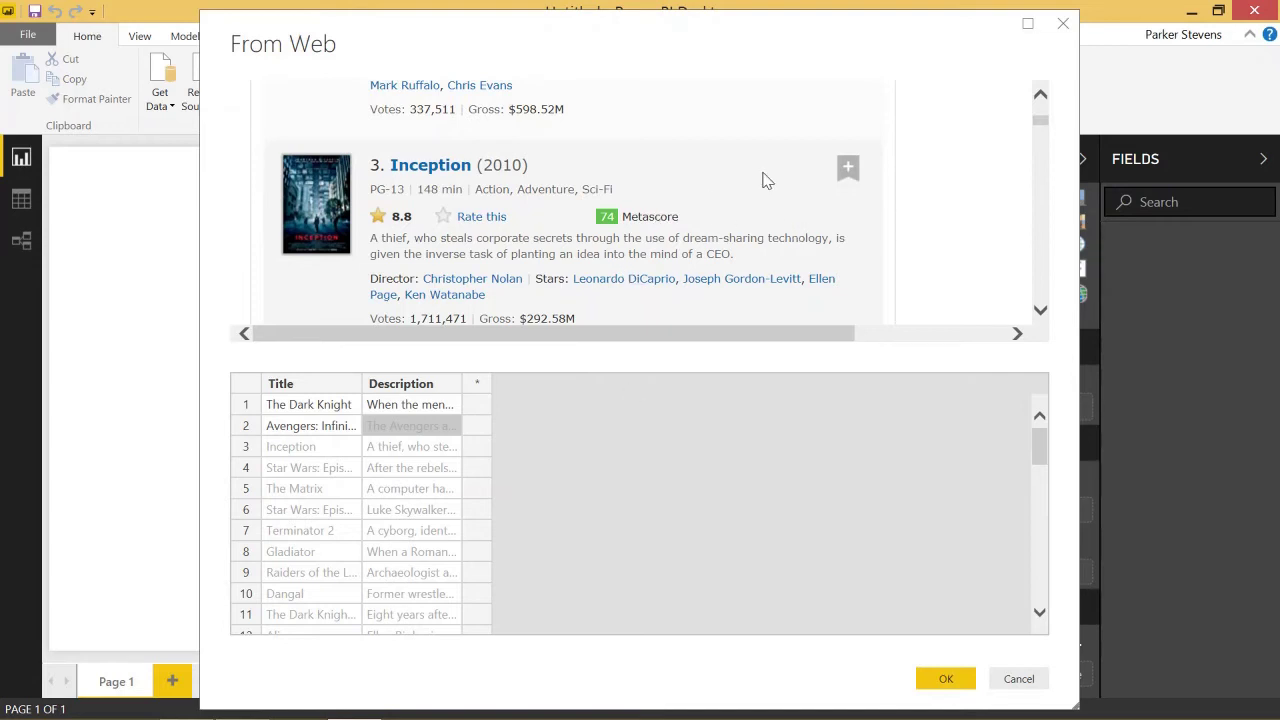
scroll(765, 180, up, 5)
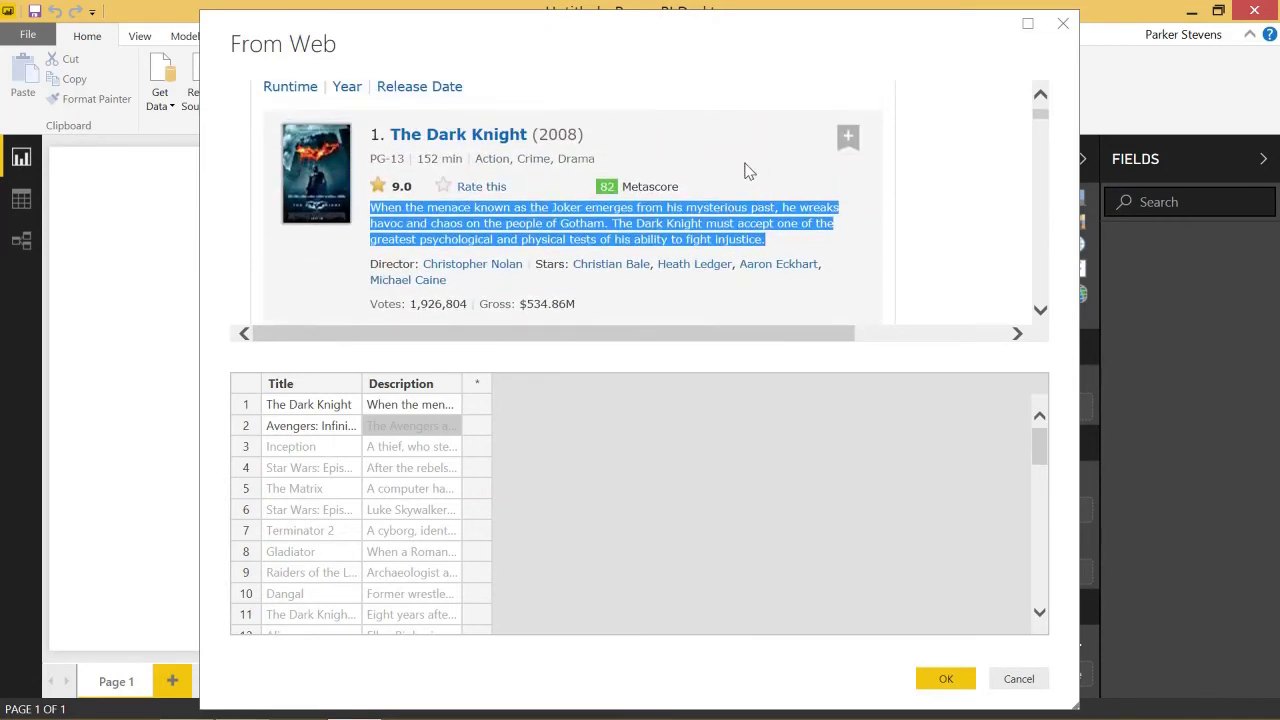
scroll(690, 160, down, 1)
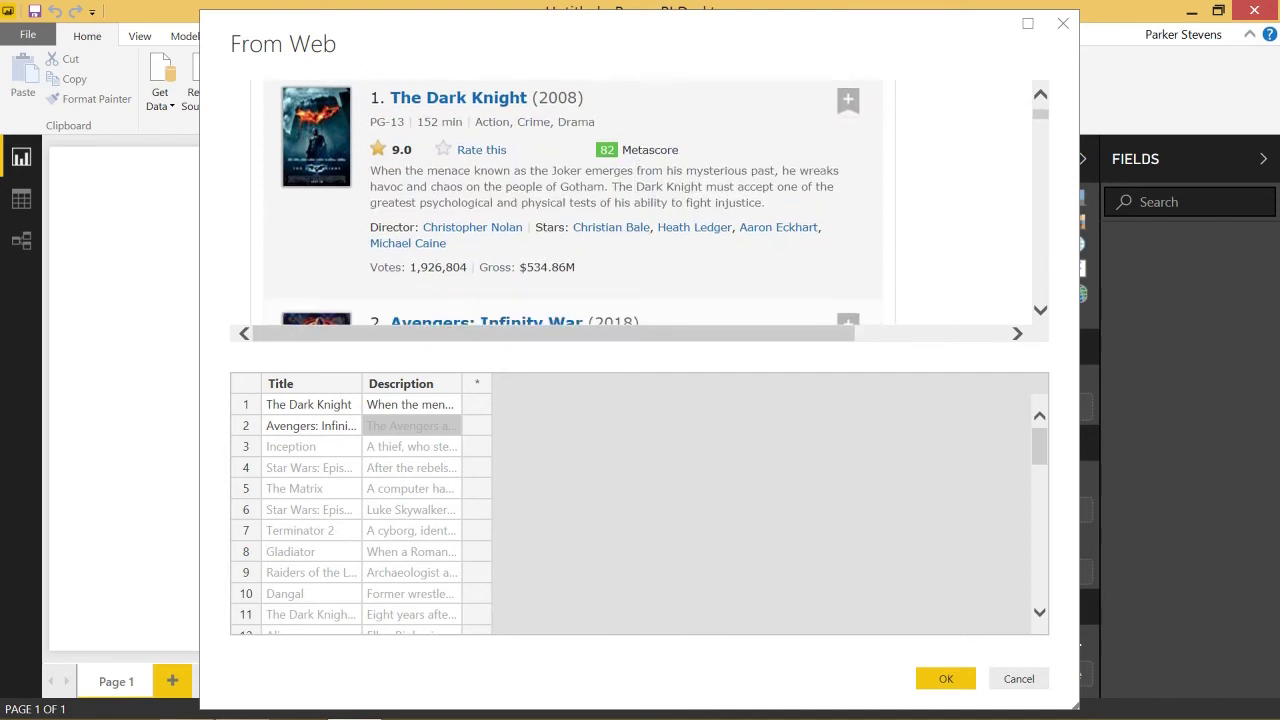
Step: Add a Gross column with $534.86M as the first film's example
click(475, 384)
text(Gross)
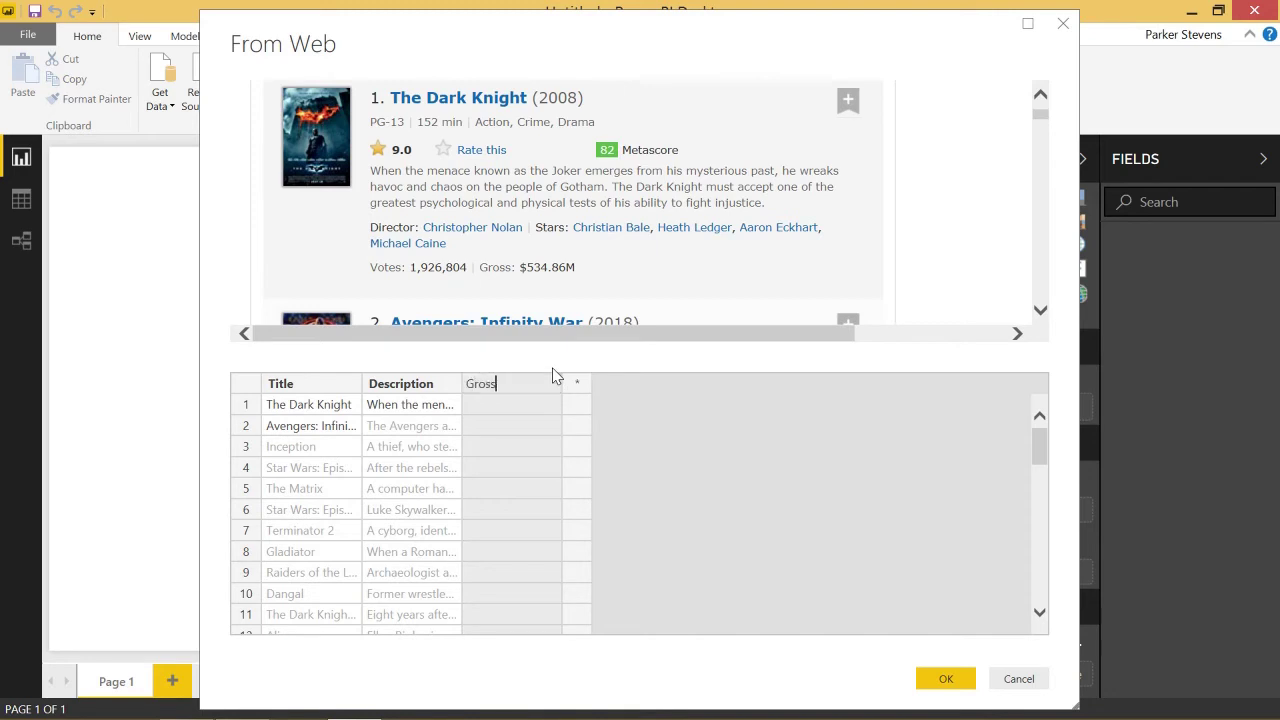
key(Return)
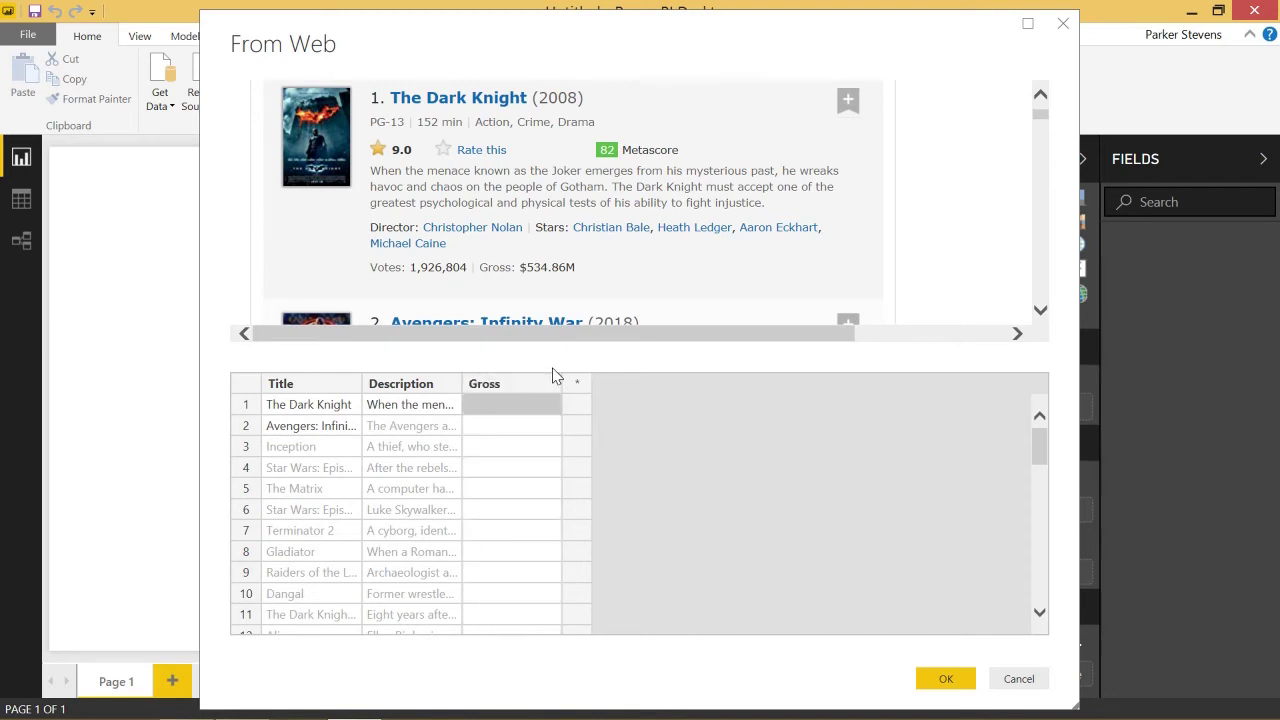
text($)
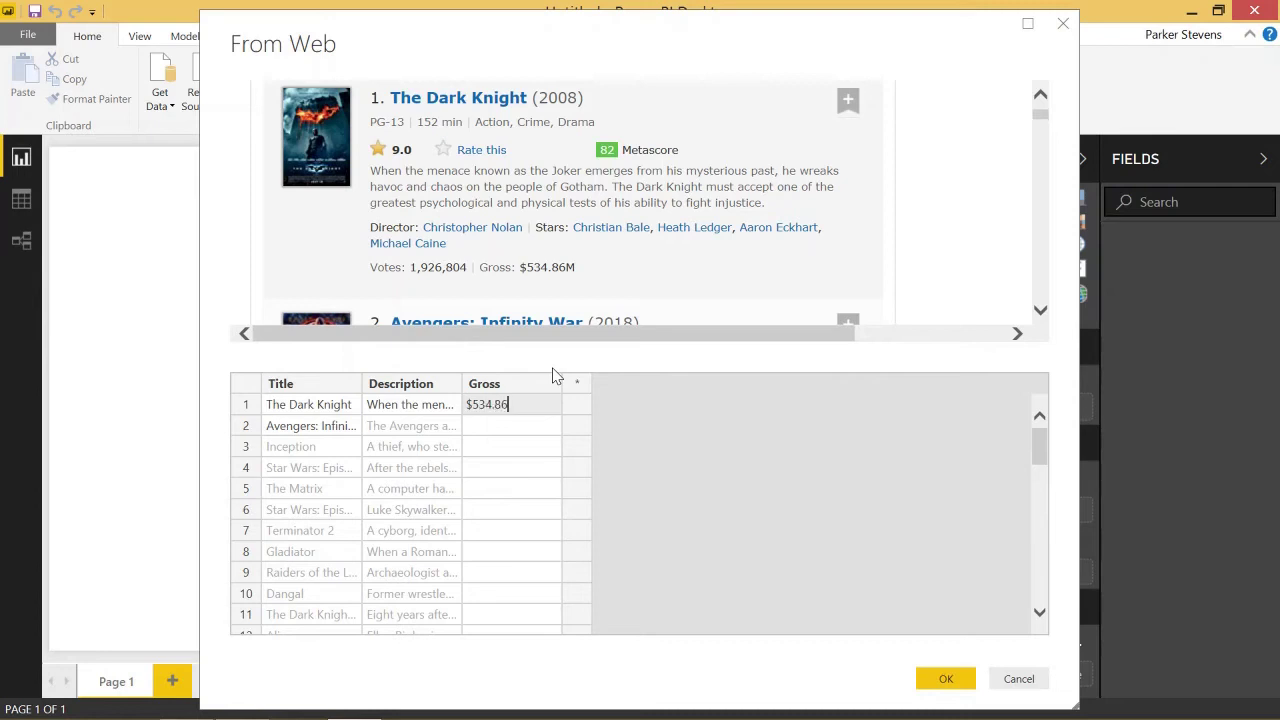
text(534.86)
key(Return)
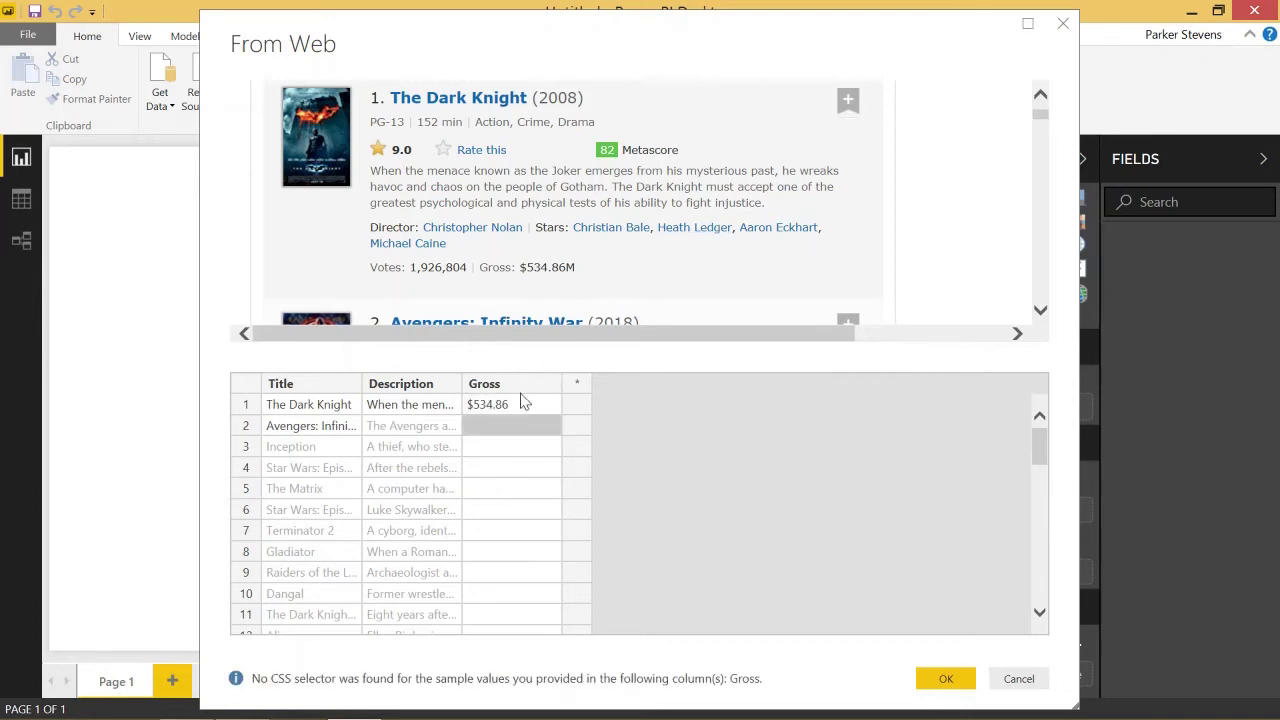
click(520, 404)
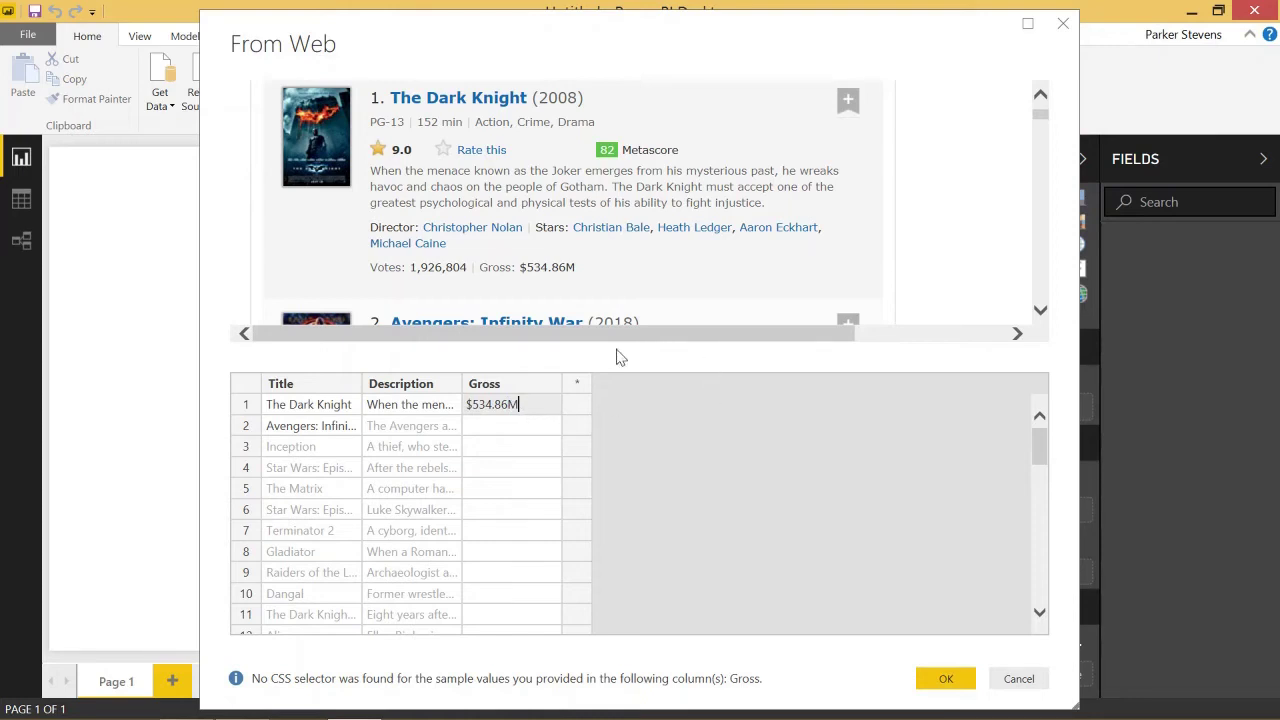
key(Return)
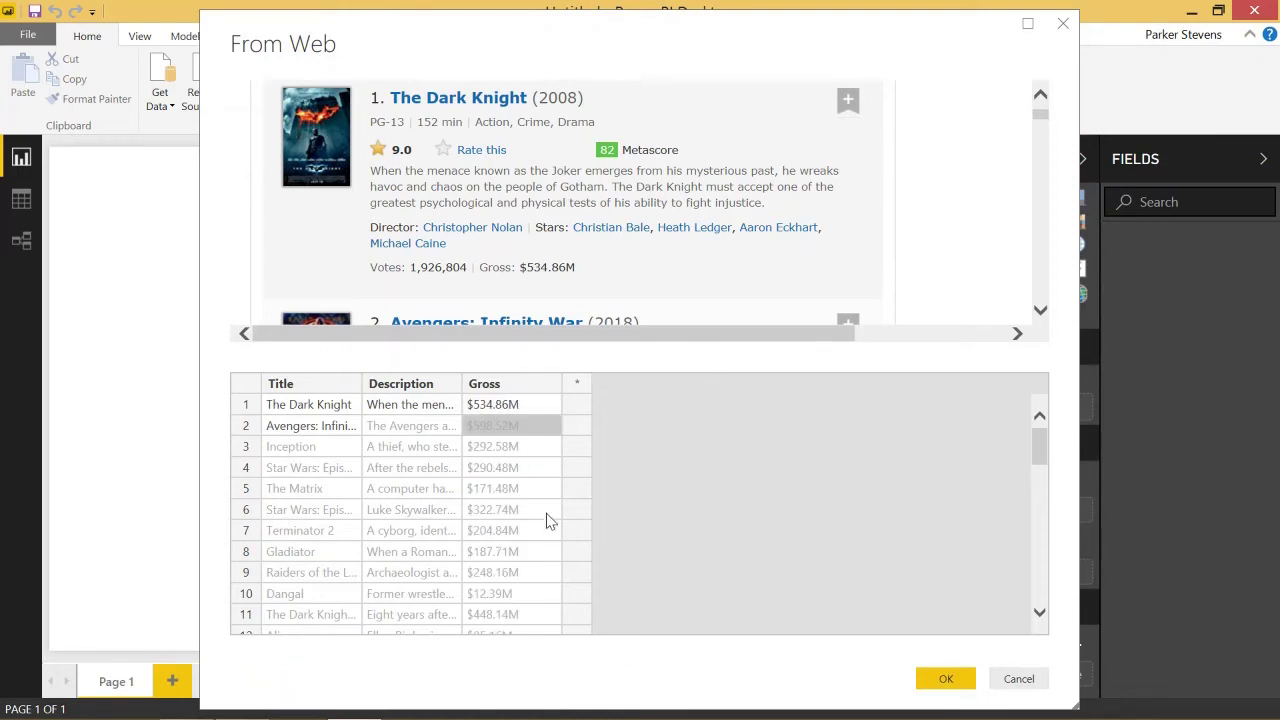
Step: Add a Metascore column with example value 82 and accept the extracted table
click(579, 385)
double_click(579, 385)
text(M)
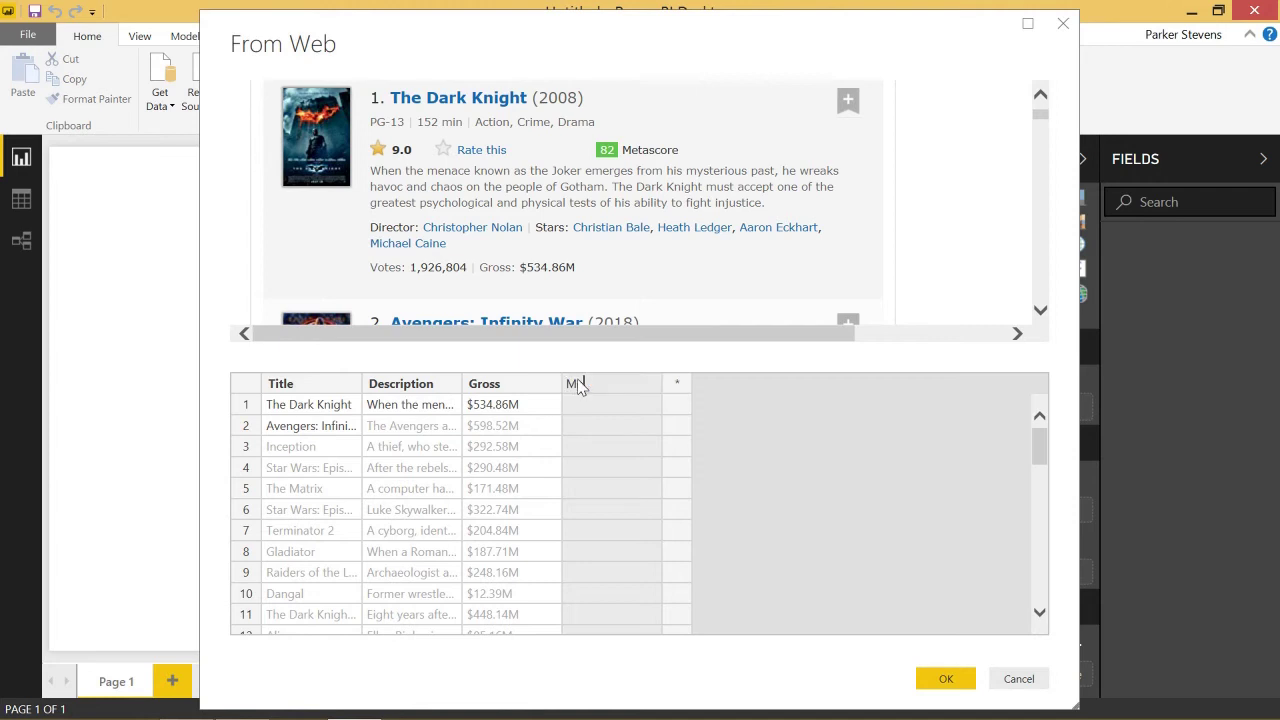
text(etascore)
key(Return)
text(8)
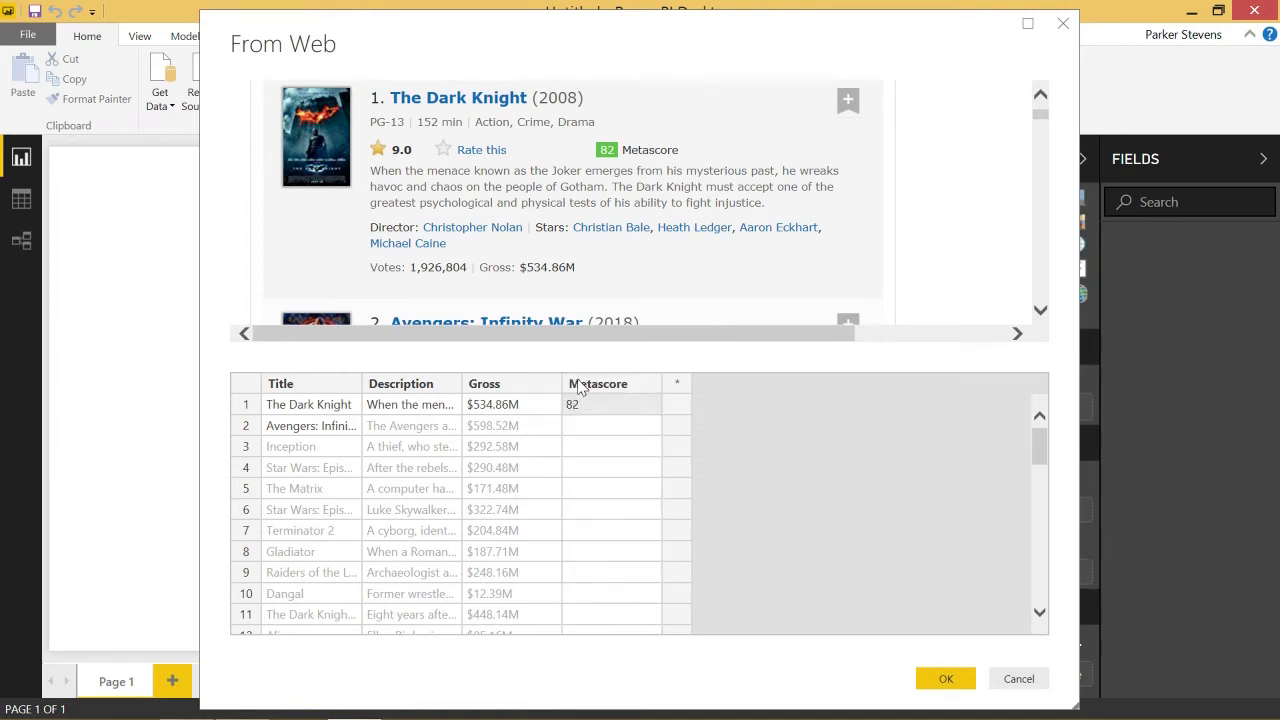
text(2)
key(Return)
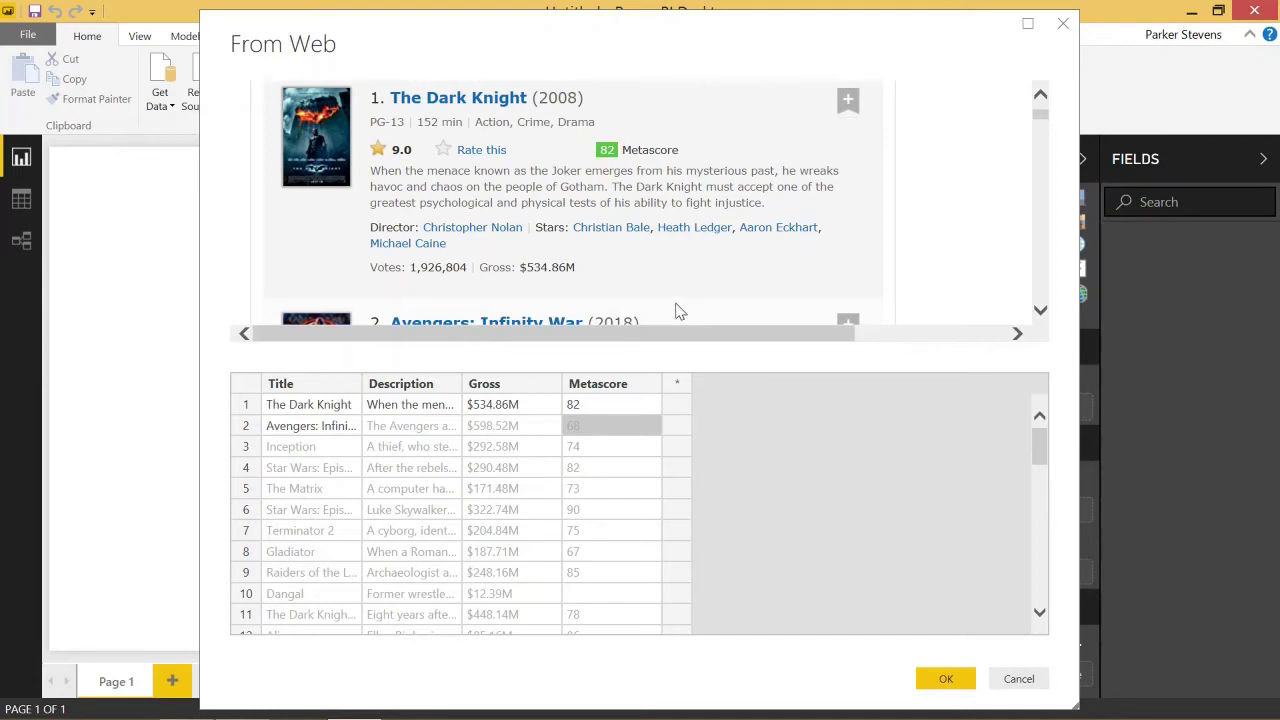
click(940, 679)
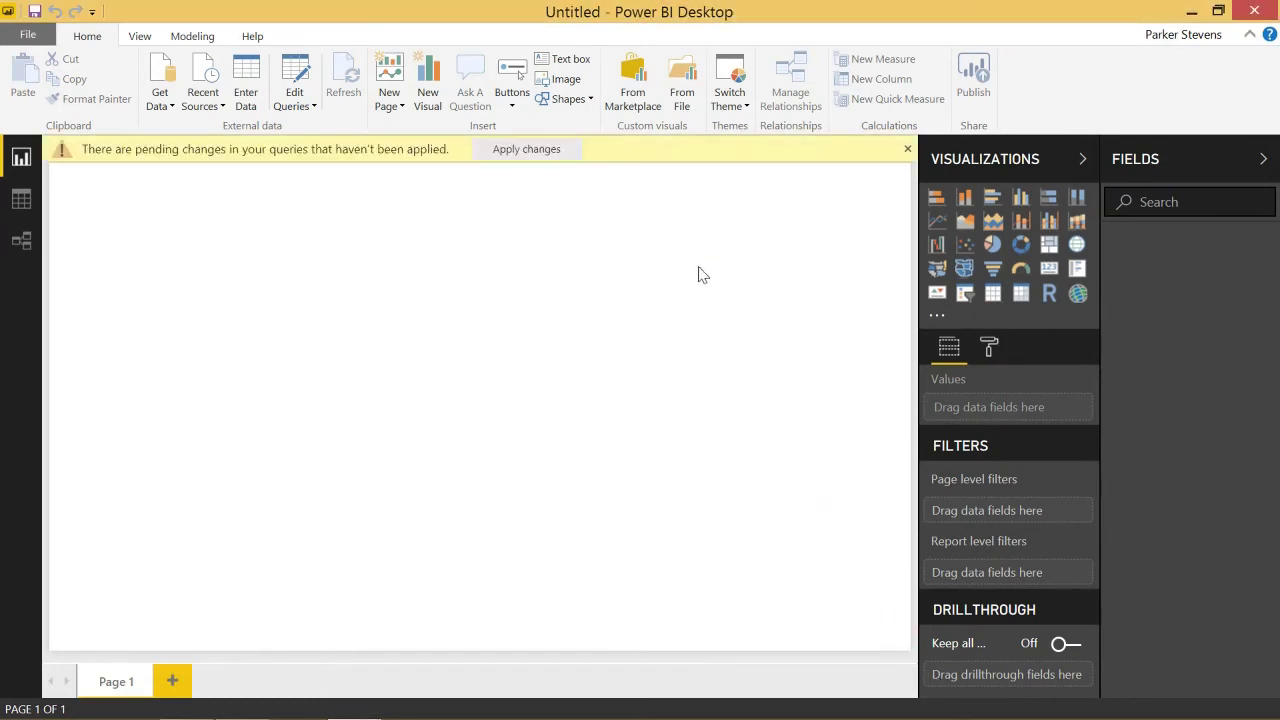
Step: Close & Apply in the Power Query Editor to load the IMDb table
mouse_move(446, 715)
mouse_move(352, 702)
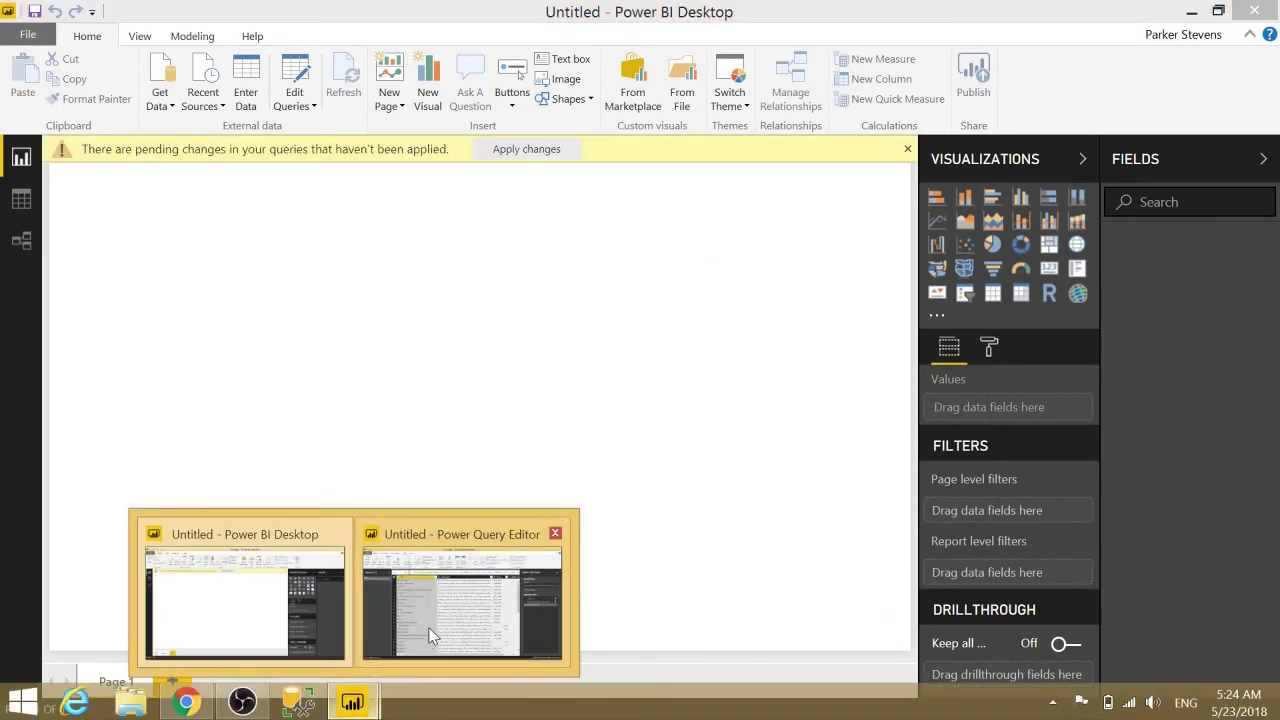
click(440, 610)
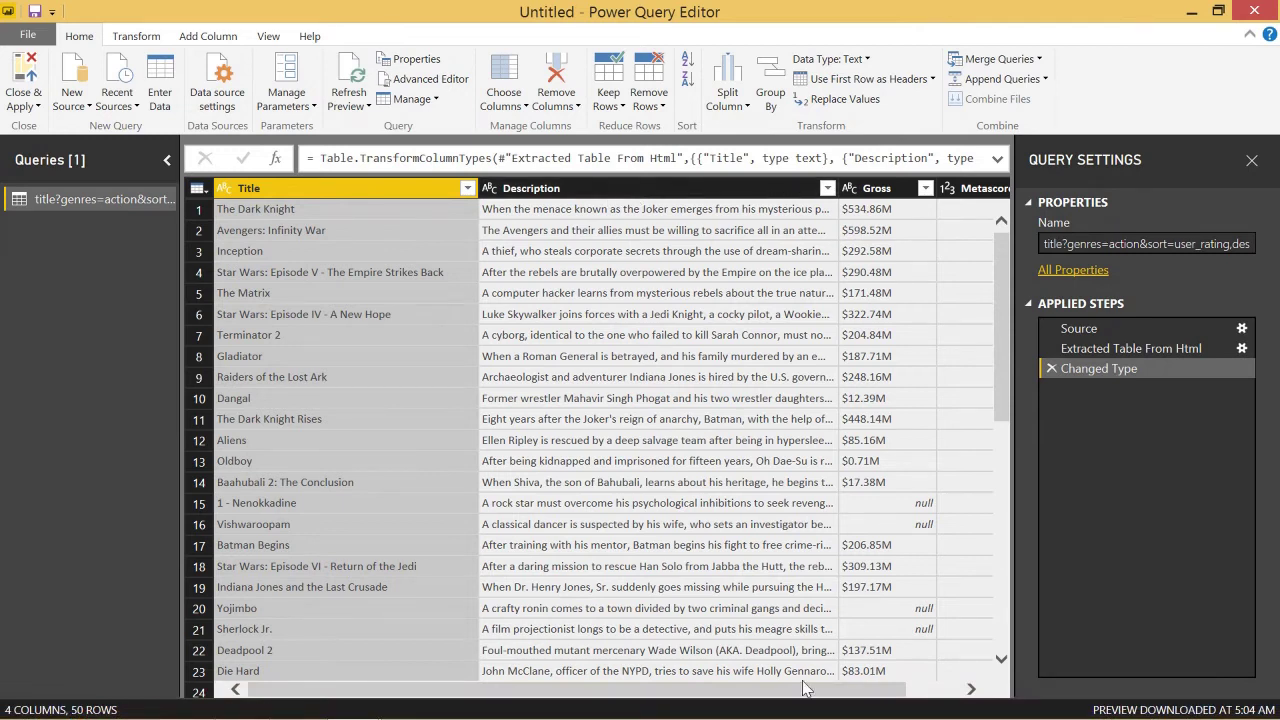
drag(805, 688, 325, 598)
click(22, 66)
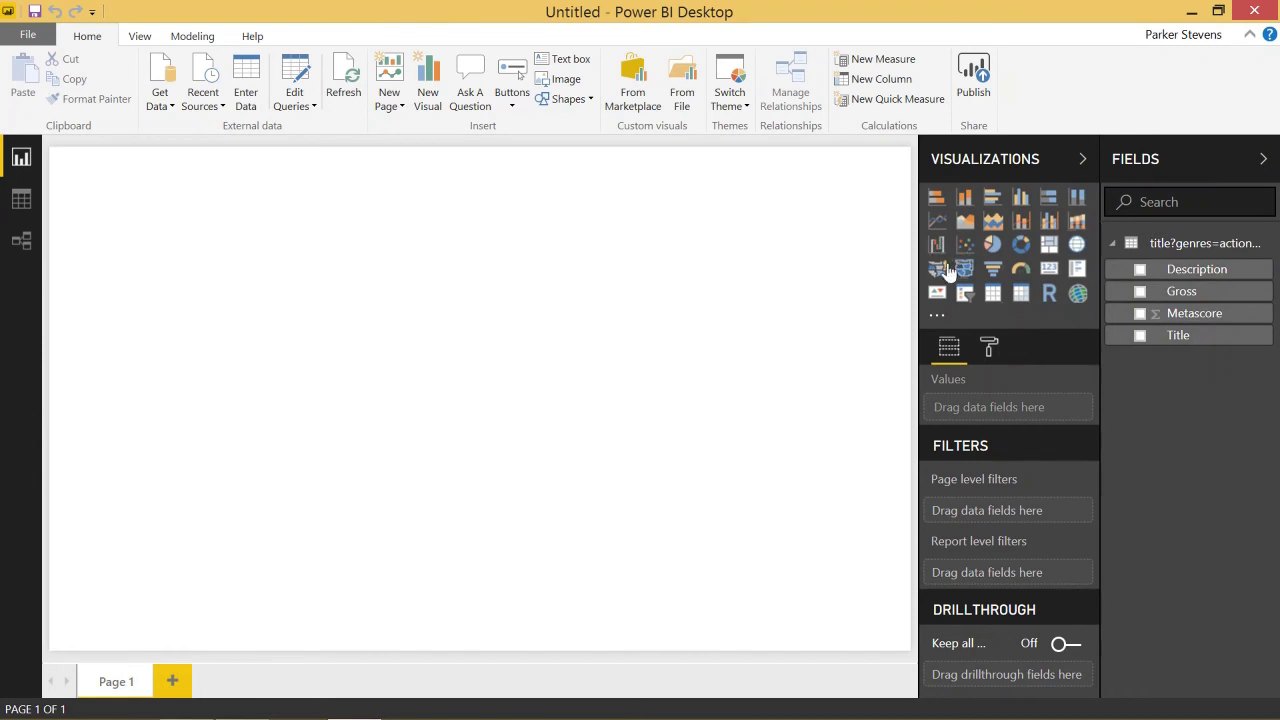
Step: Add a table visual showing Title and Description, and narrow it
click(988, 293)
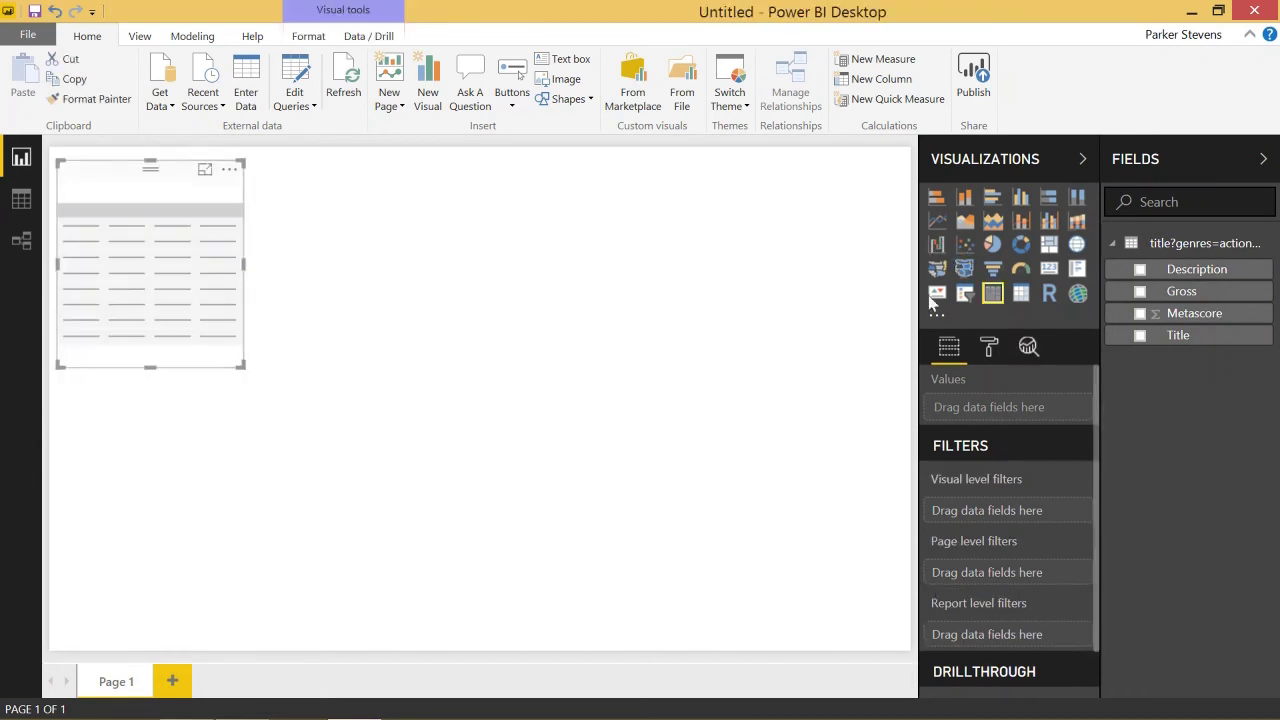
drag(1180, 335, 140, 260)
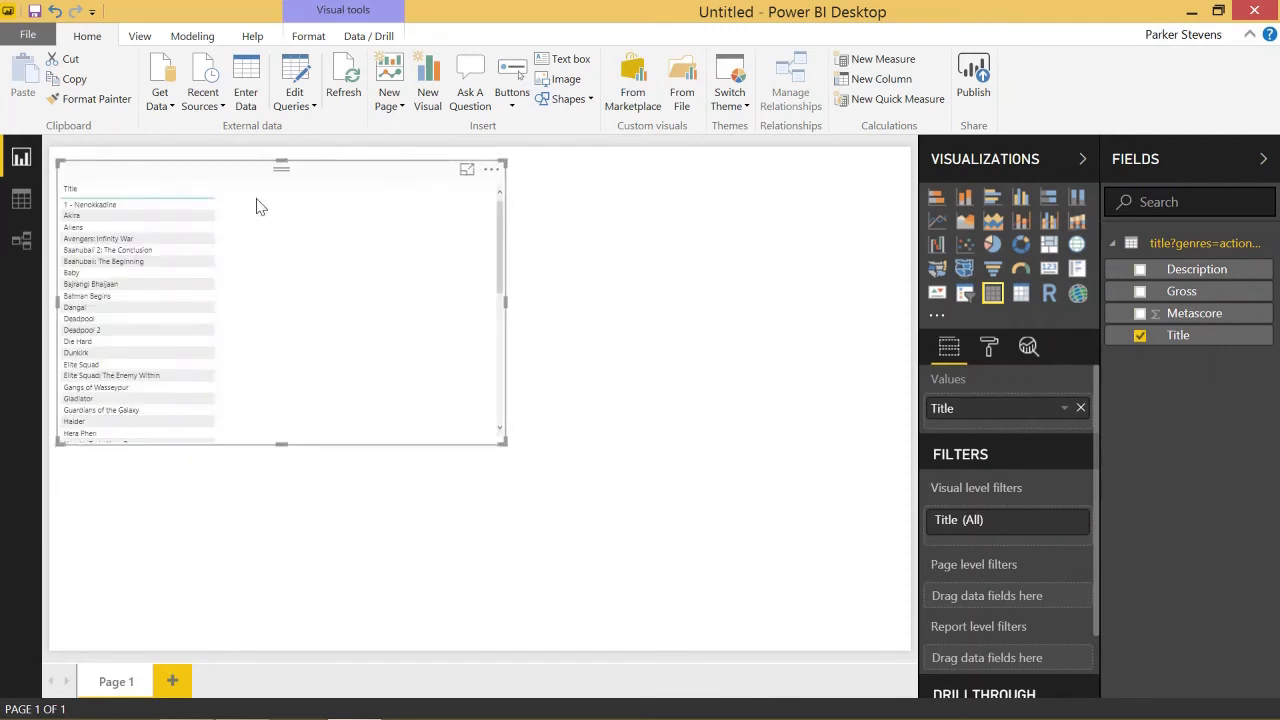
drag(1140, 268, 400, 320)
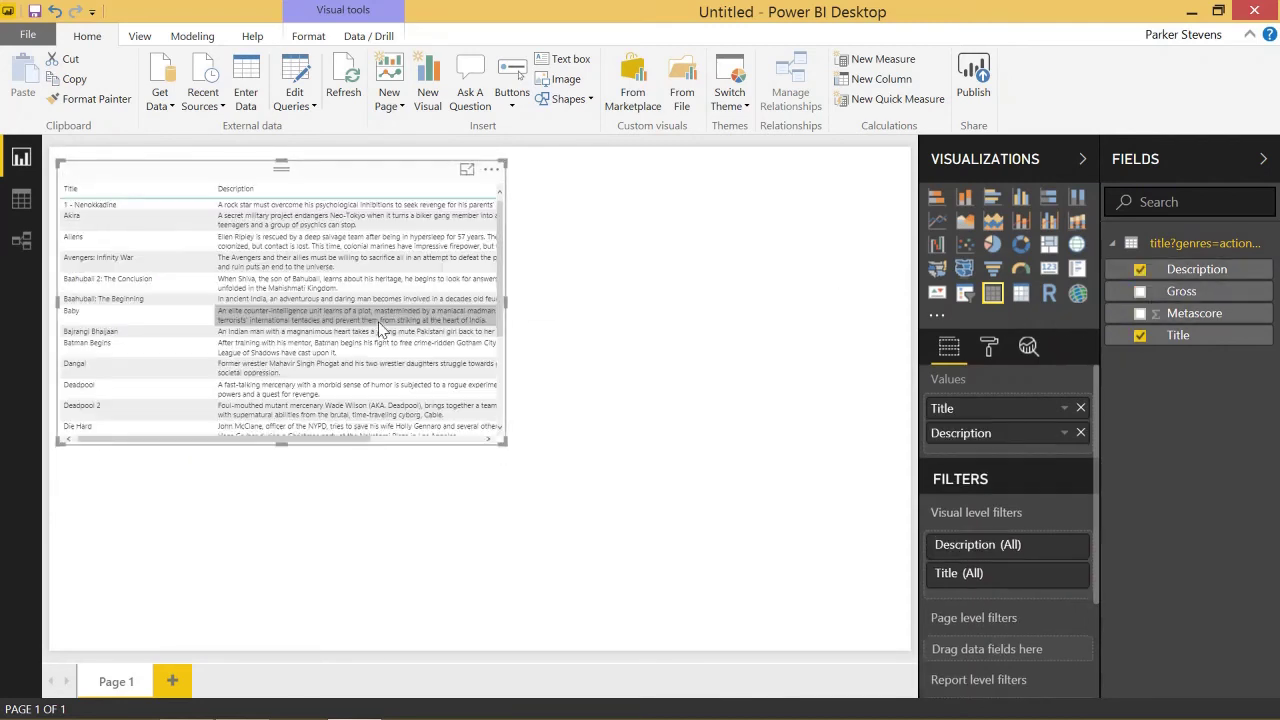
drag(503, 442, 430, 441)
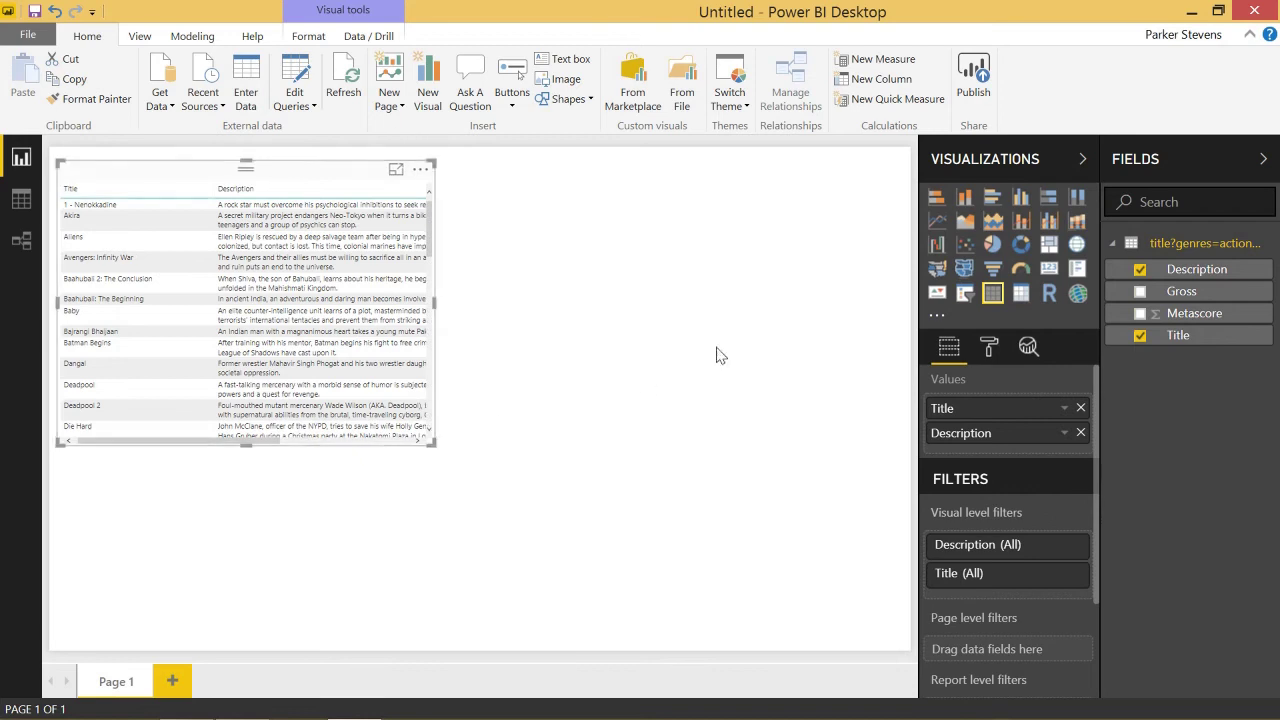
click(714, 354)
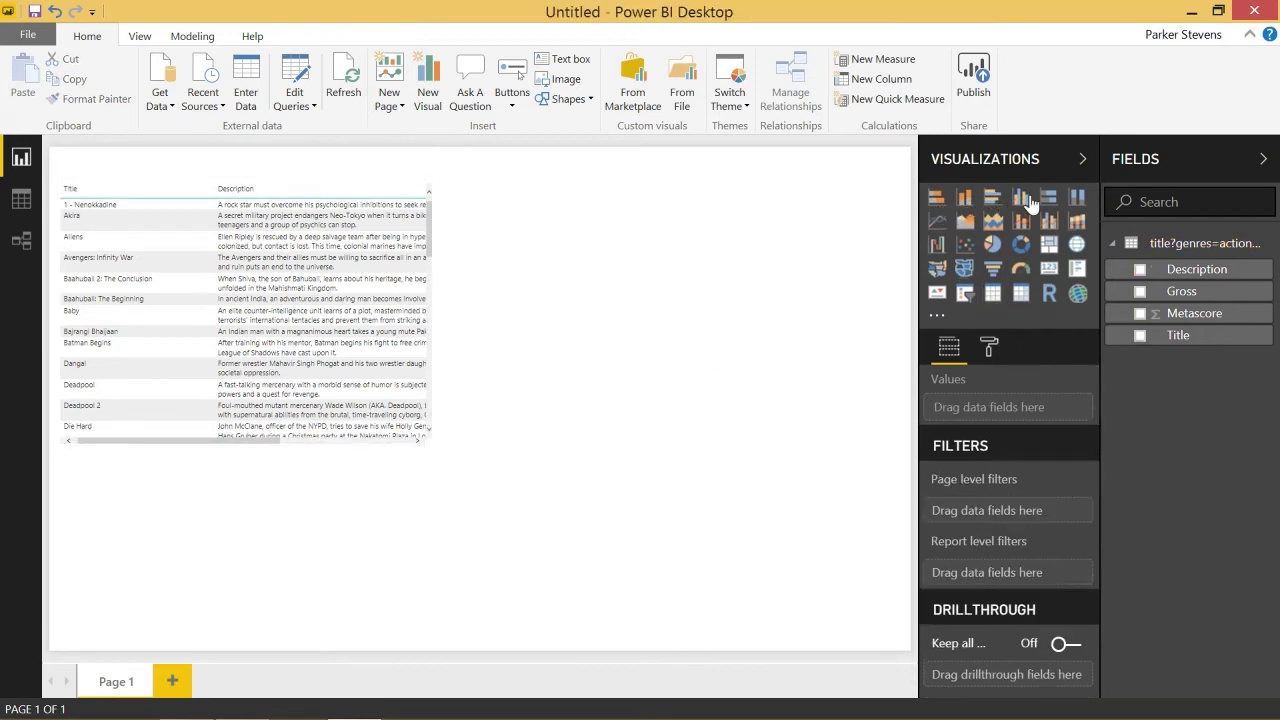
Step: Add a clustered column chart of Metascore by Title at the upper right, enlarged
click(1021, 197)
drag(386, 477, 794, 194)
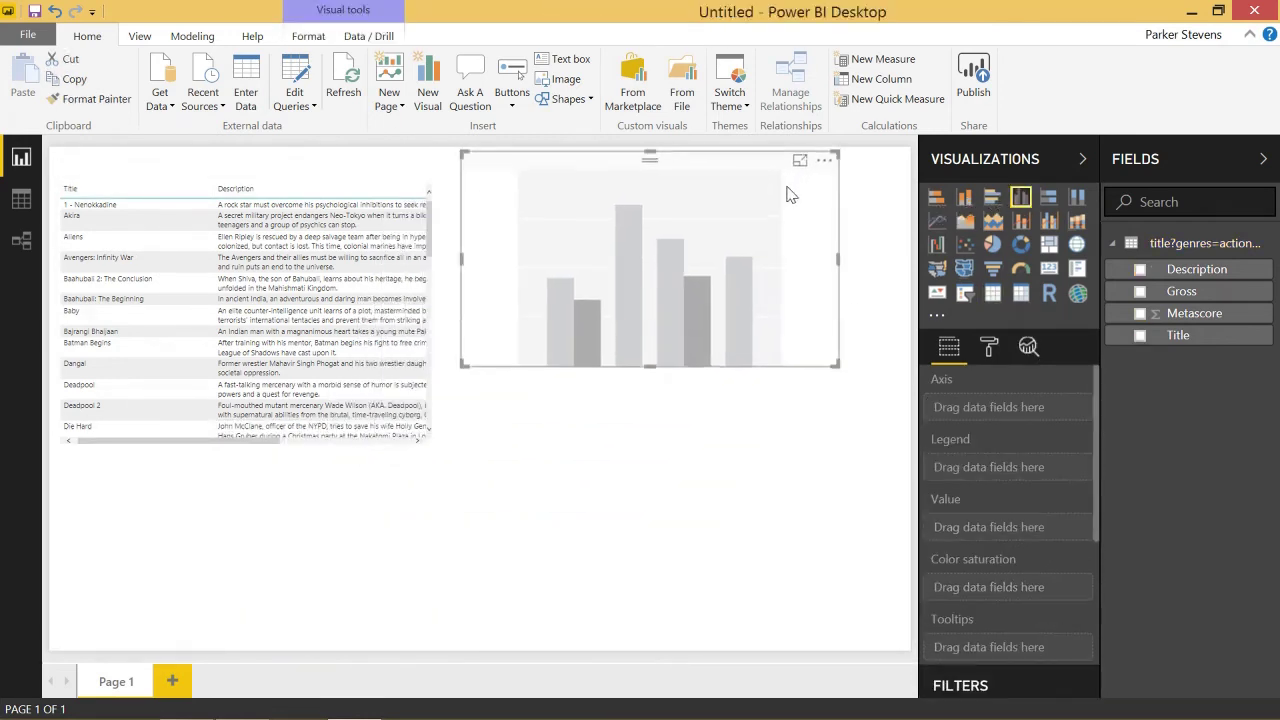
drag(1143, 330, 770, 275)
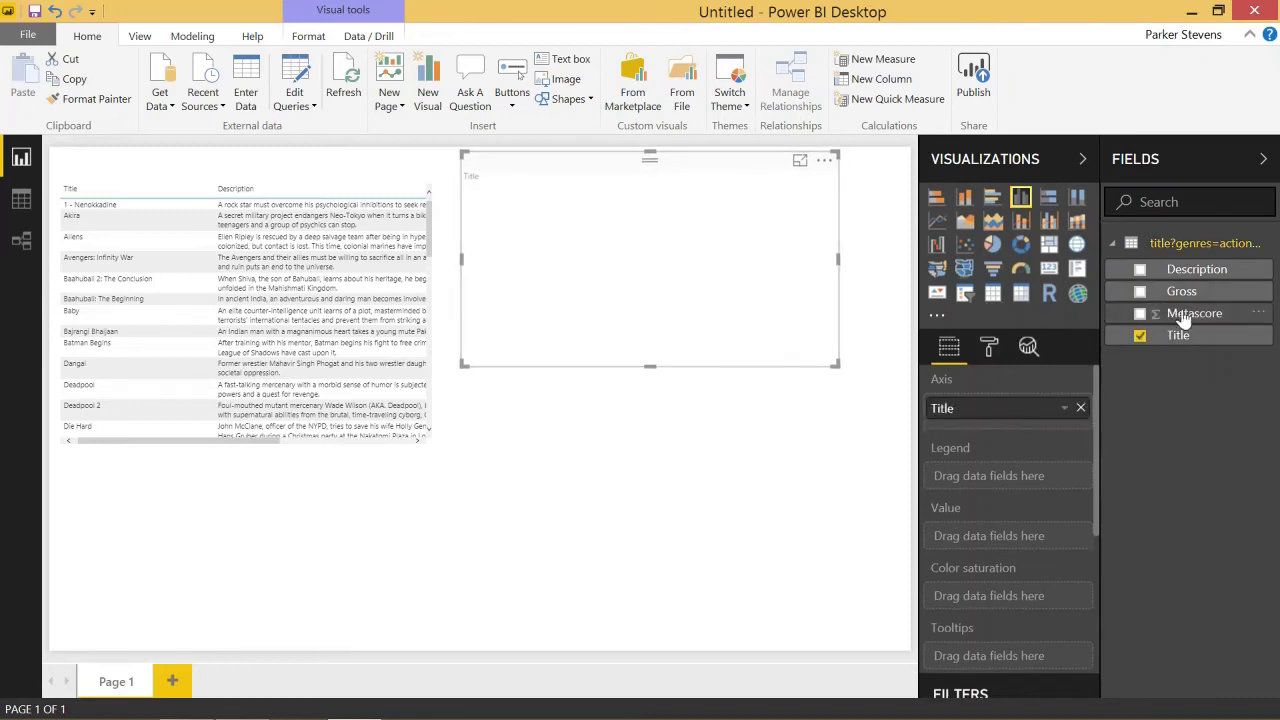
drag(1175, 316, 958, 537)
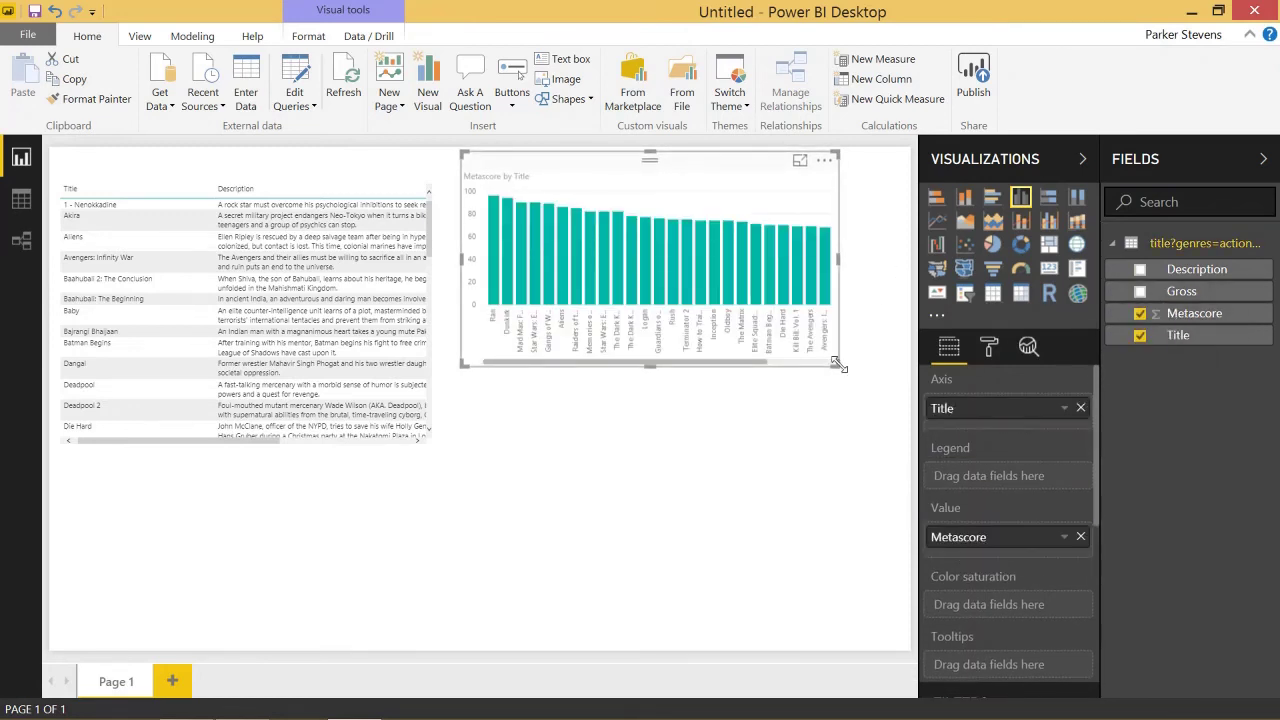
drag(852, 397, 886, 446)
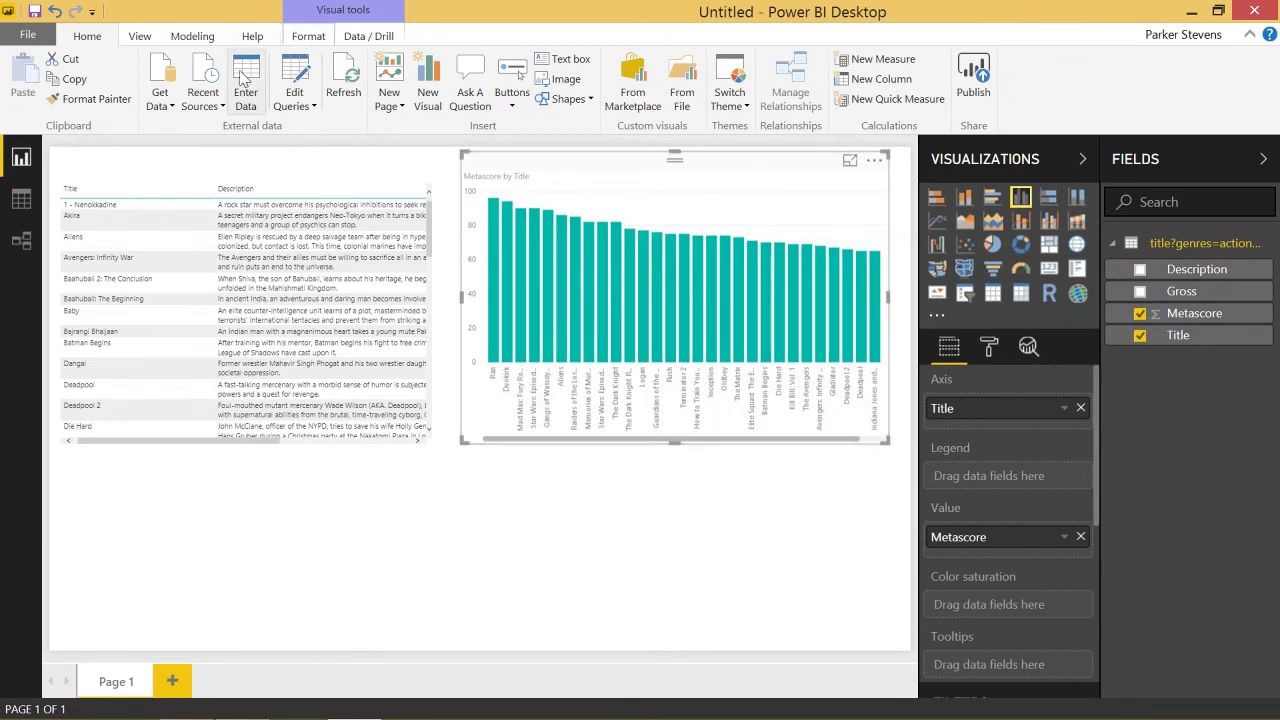
Step: Reopen the query in Power Query Editor at its Extracted Table From Html step
click(304, 104)
click(308, 127)
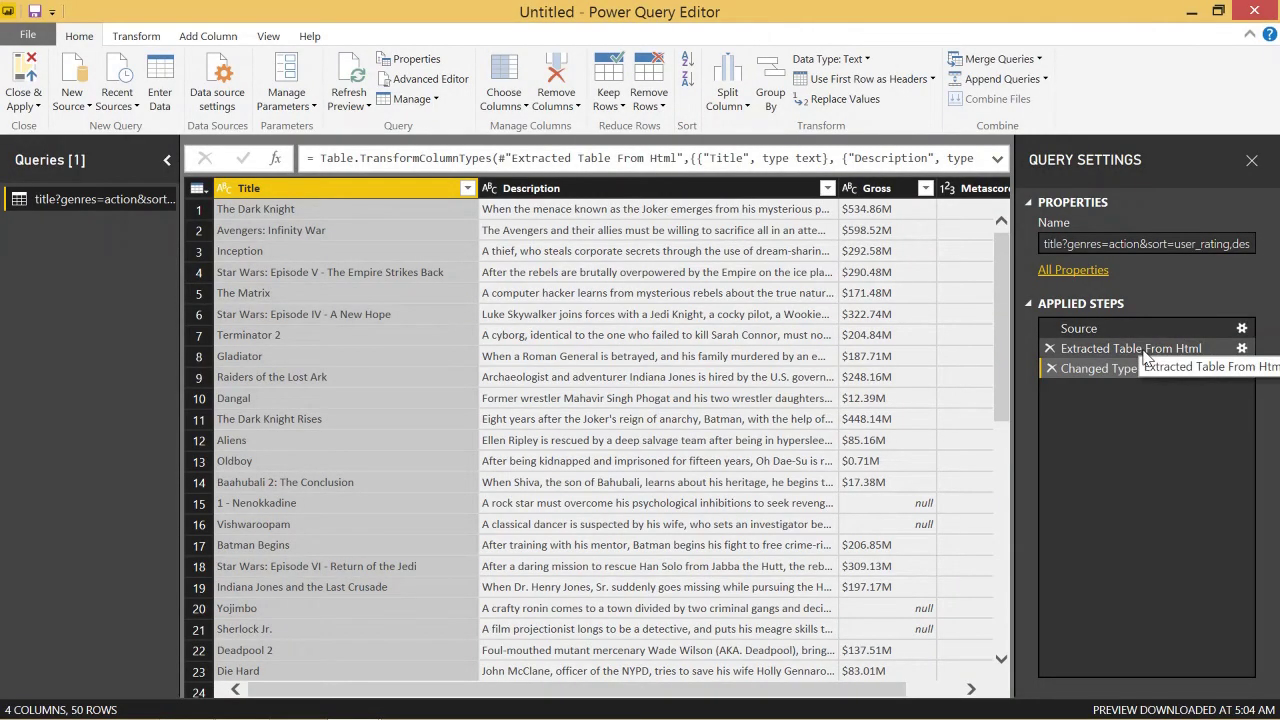
click(1146, 350)
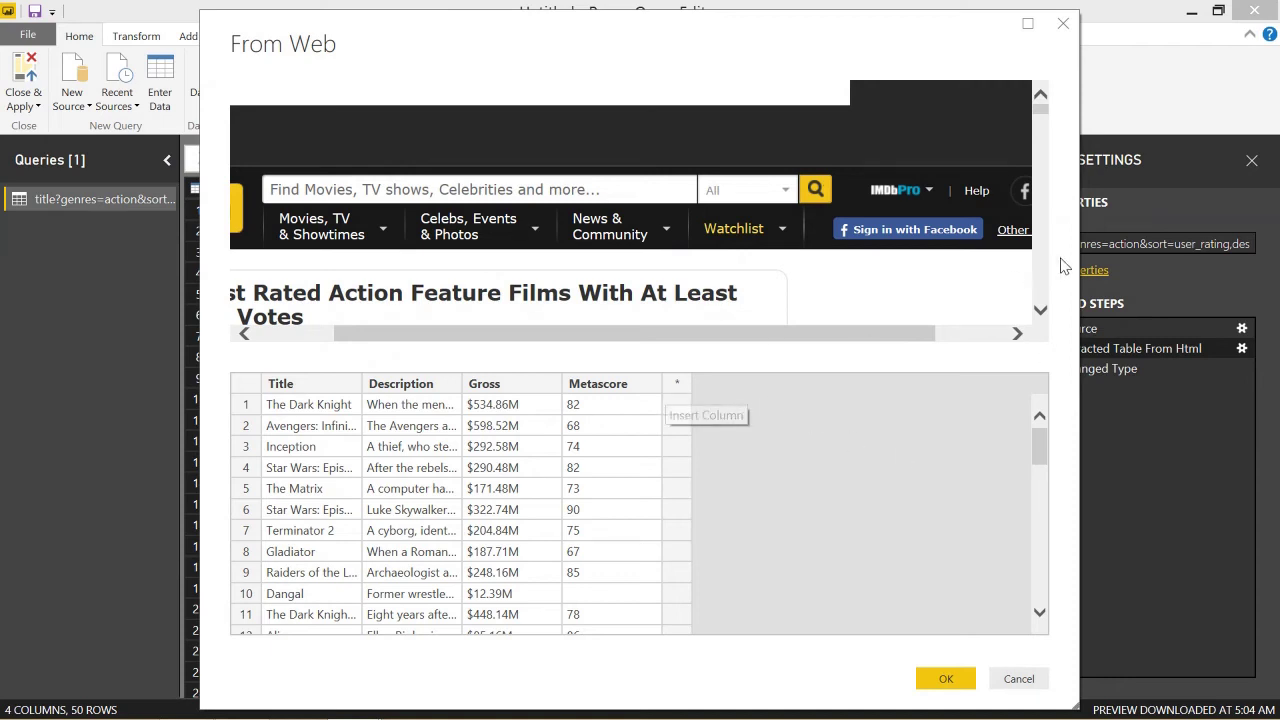
Step: Add a Runtime example column filled from '152 min' for row 1 and accept the extraction
drag(1041, 110, 1041, 117)
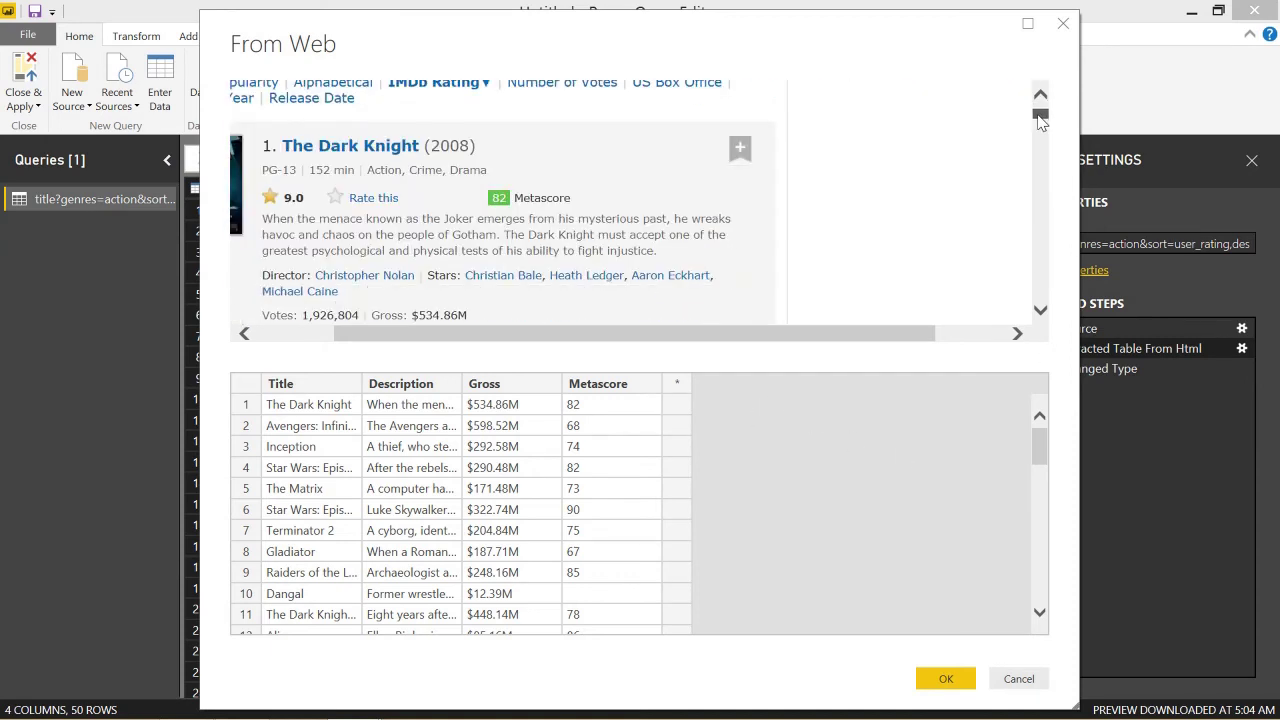
drag(797, 332, 677, 371)
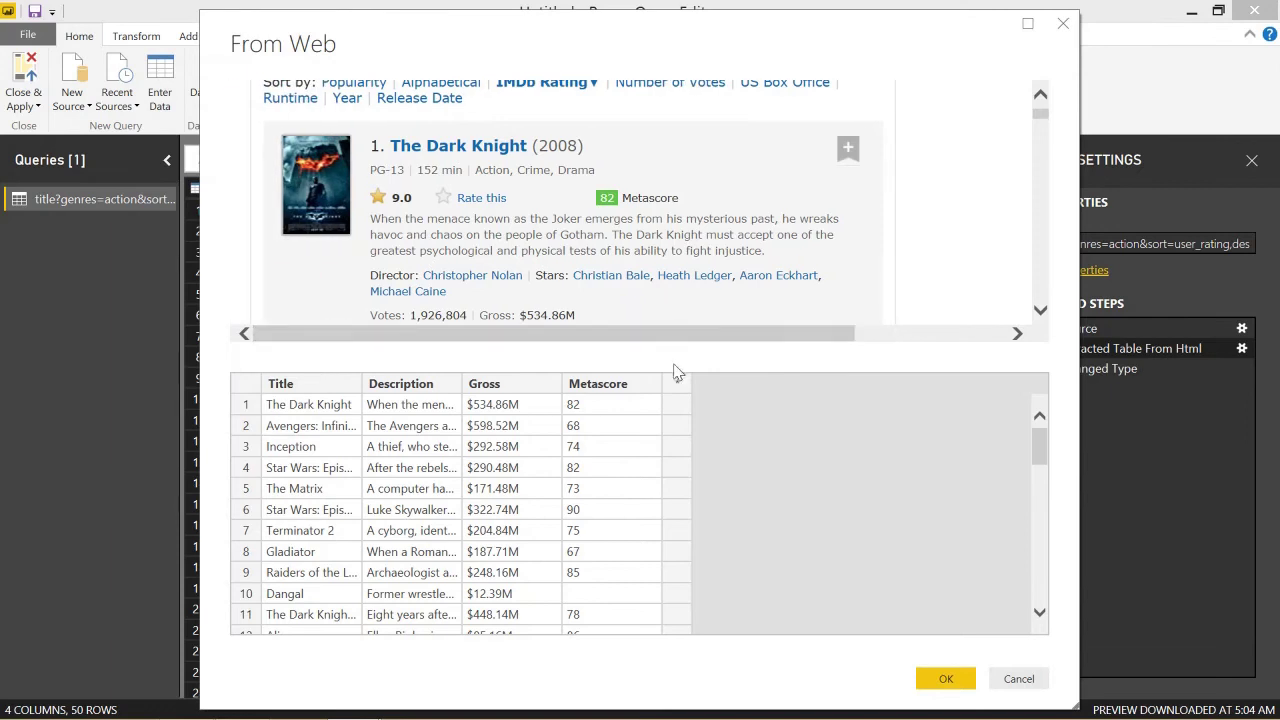
click(677, 385)
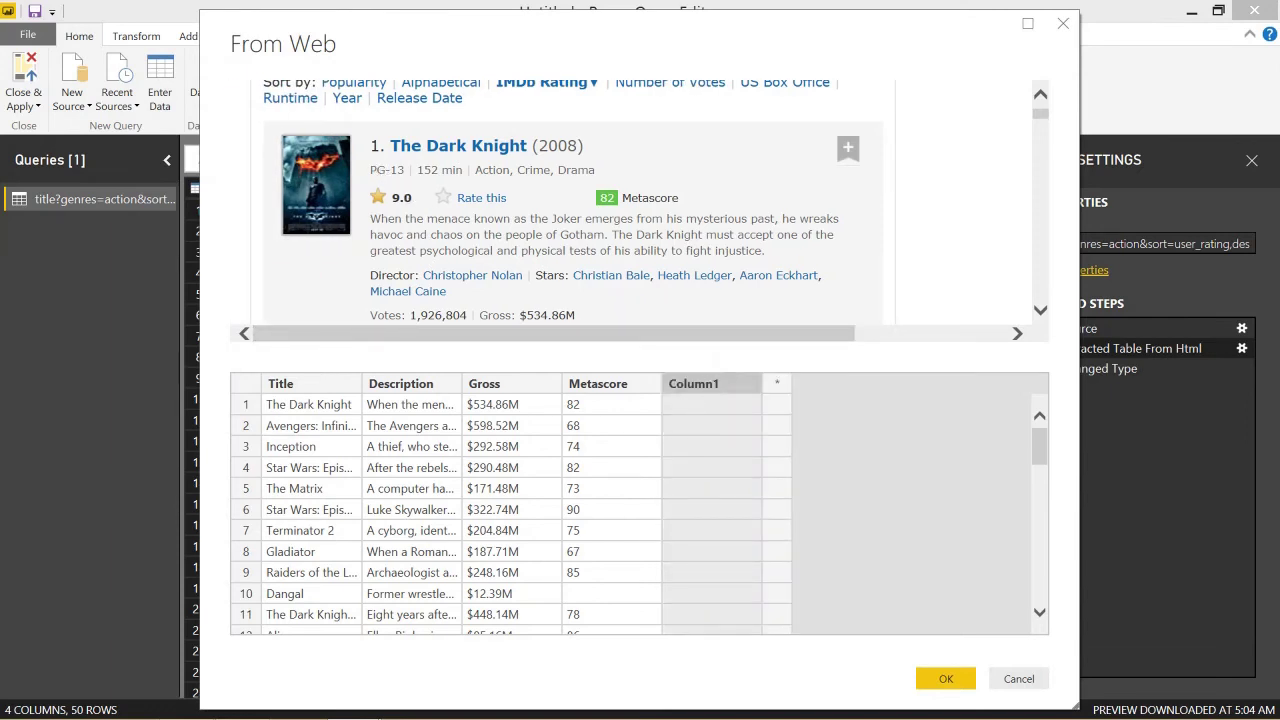
text(Runtime)
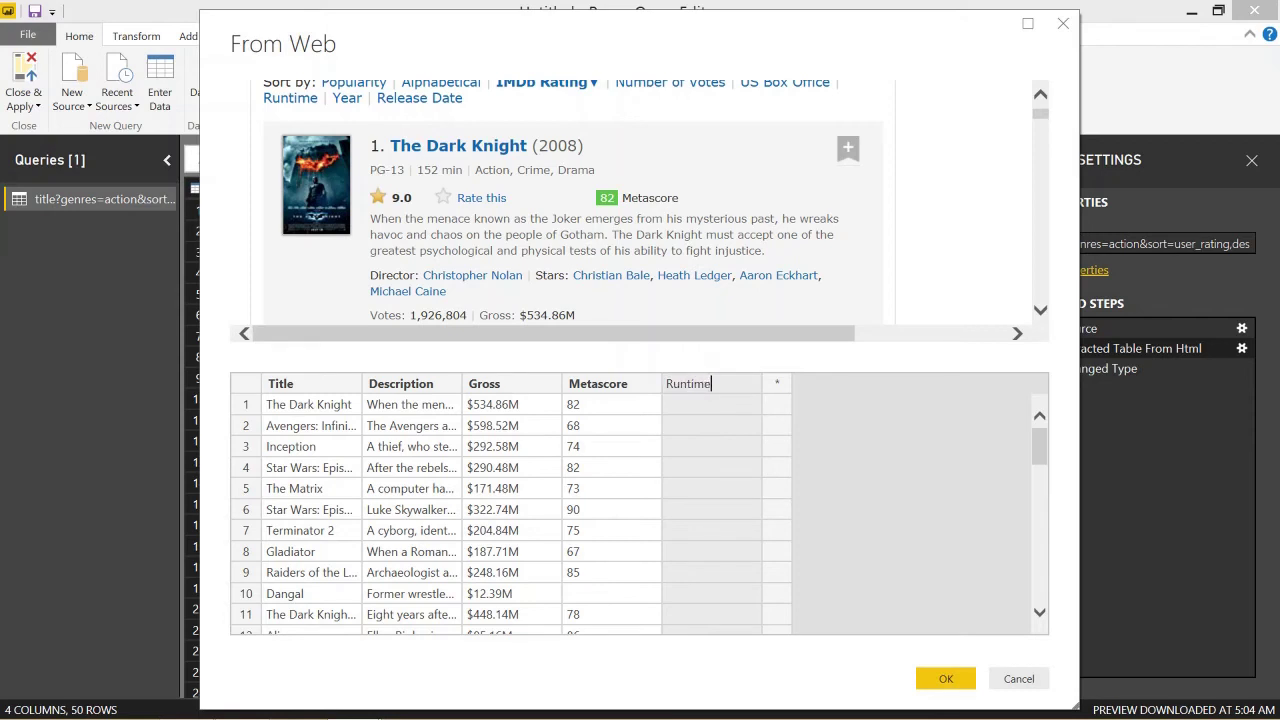
key(Return)
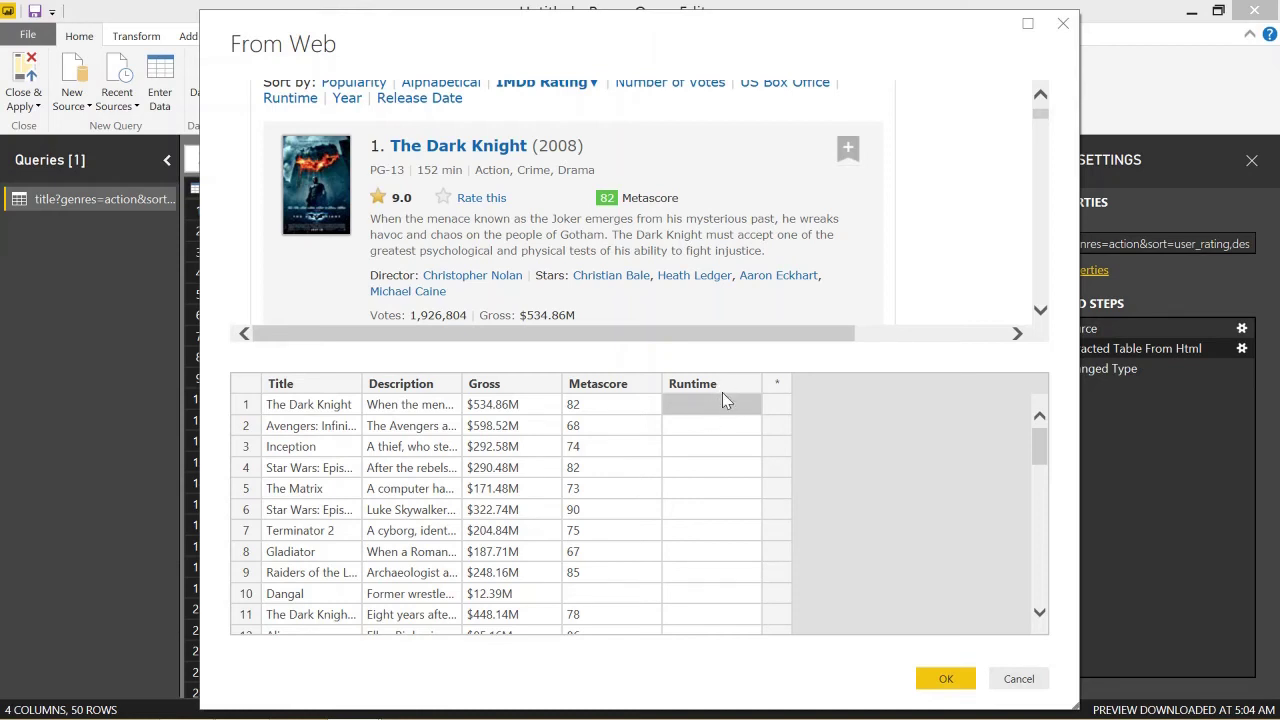
text(152 min)
key(Return)
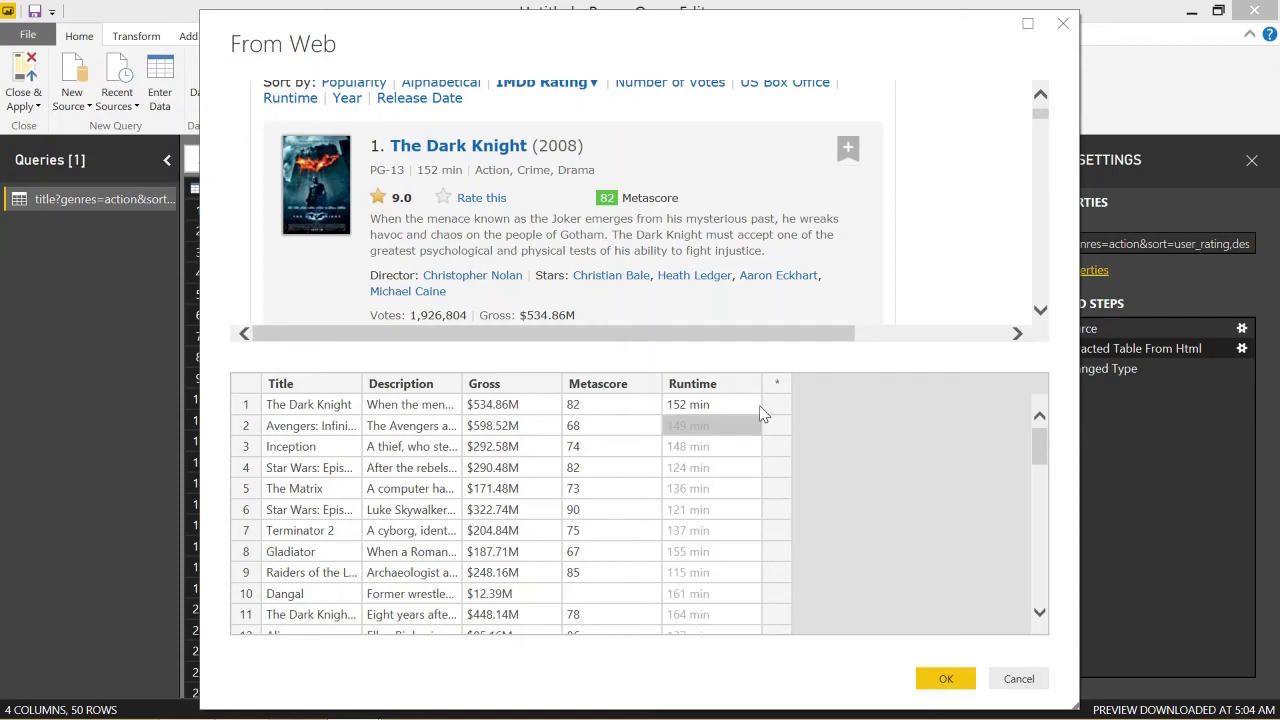
click(943, 679)
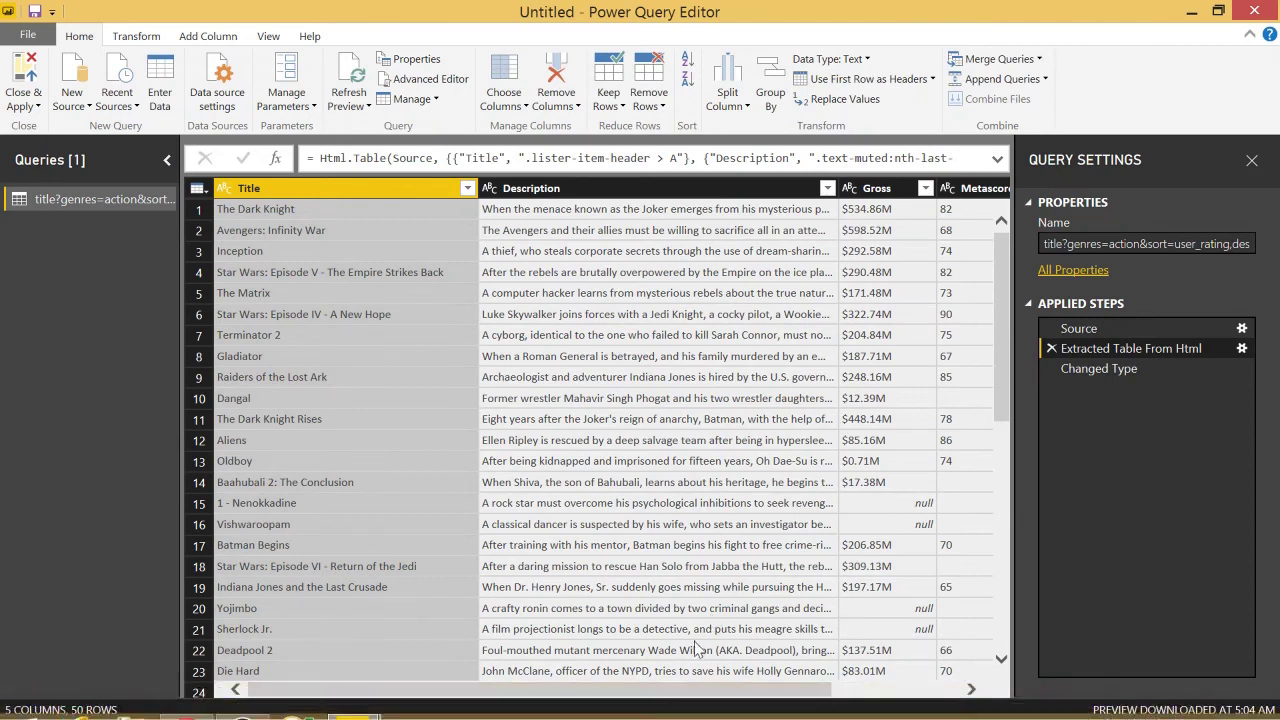
Step: Close & Apply the query changes so the Runtime field loads into the report
scroll(700, 698, right, 3)
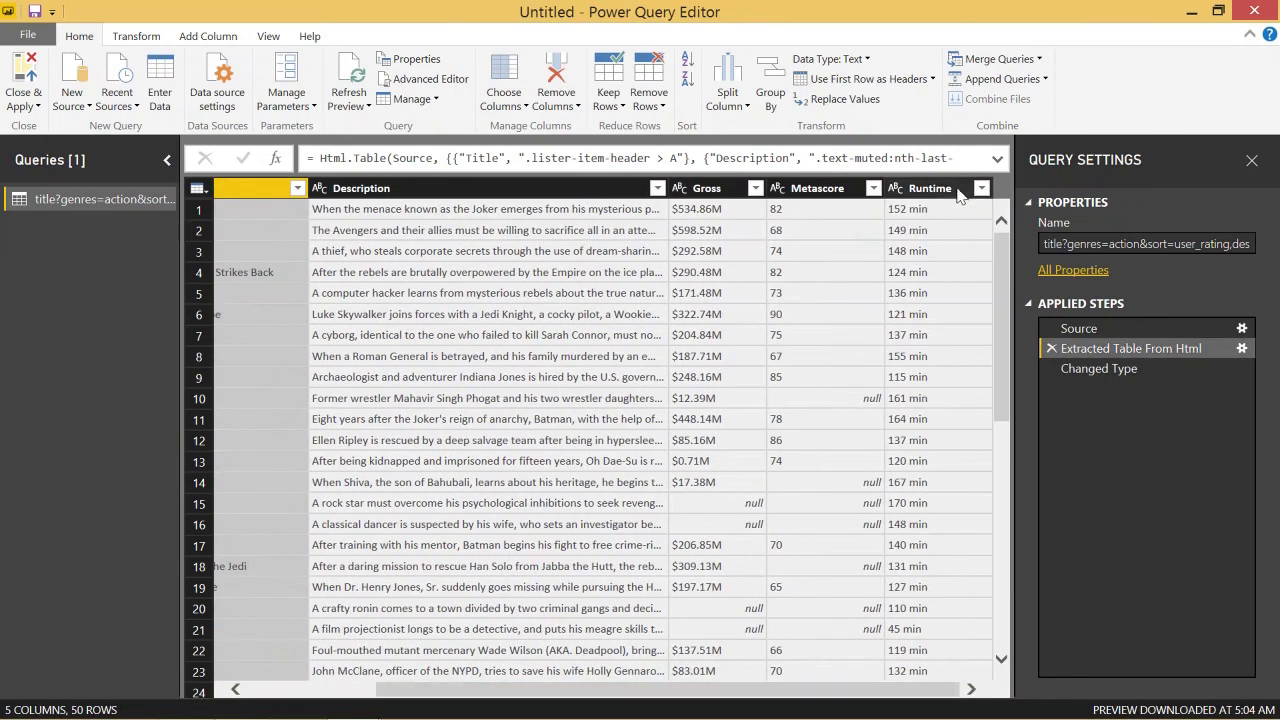
click(24, 80)
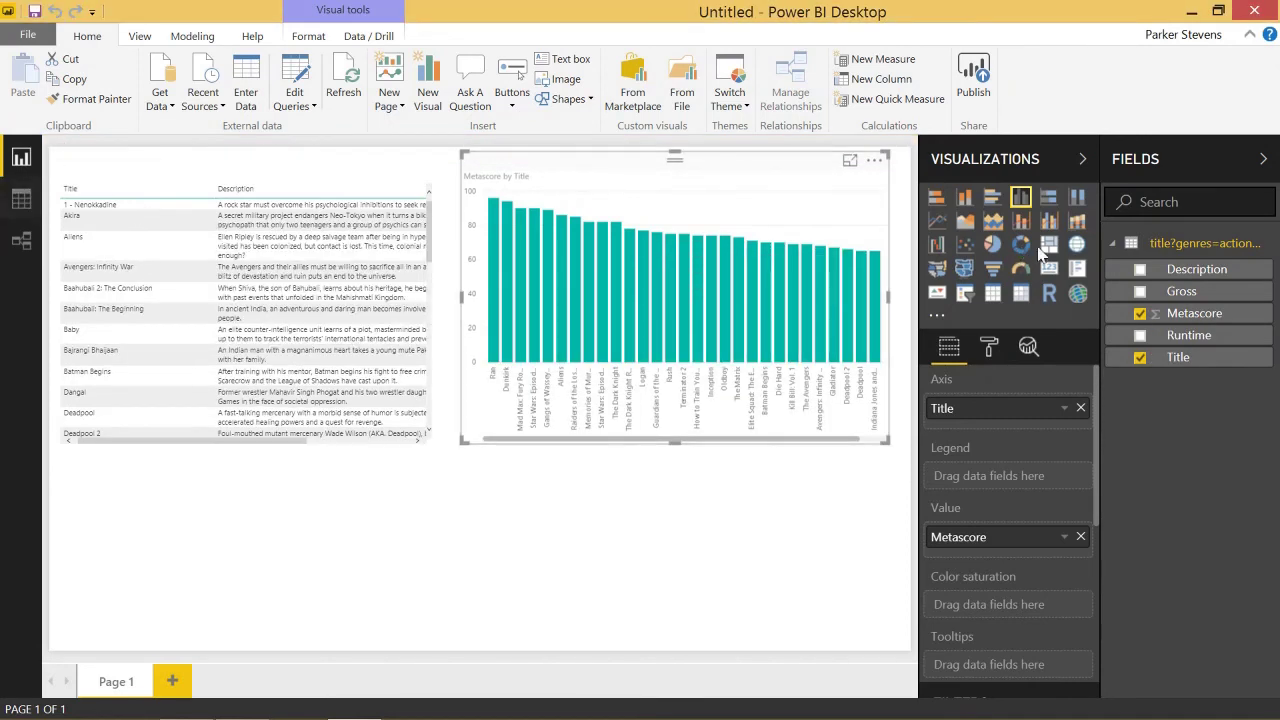
Step: In Data view, create the calculated column RunTimeNum = LEFT(table[Runtime],3)
click(1200, 335)
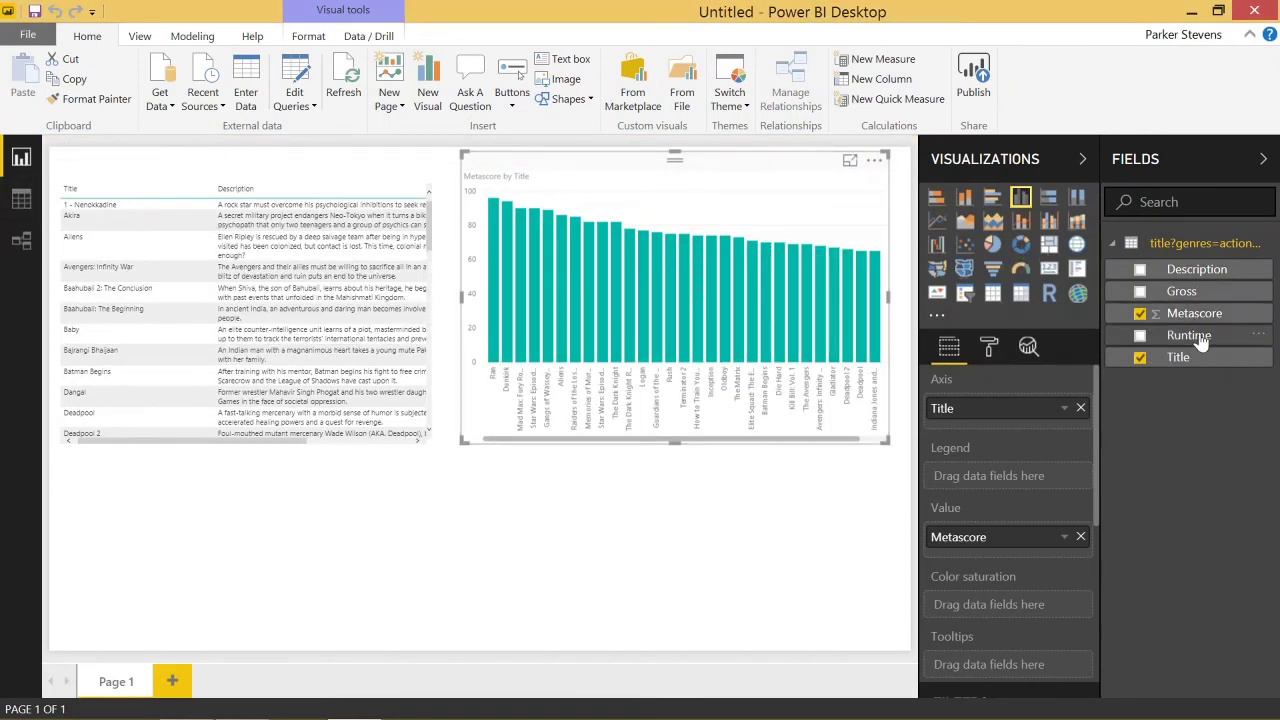
click(8, 203)
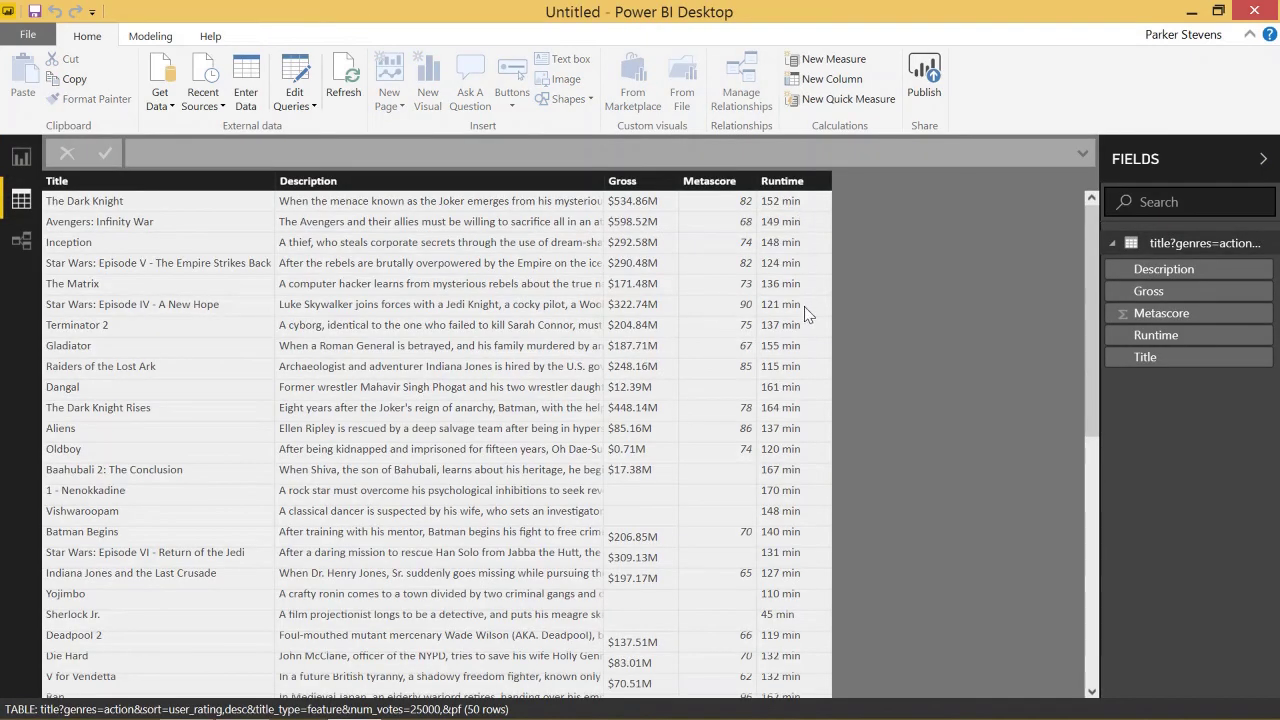
right_click(1205, 313)
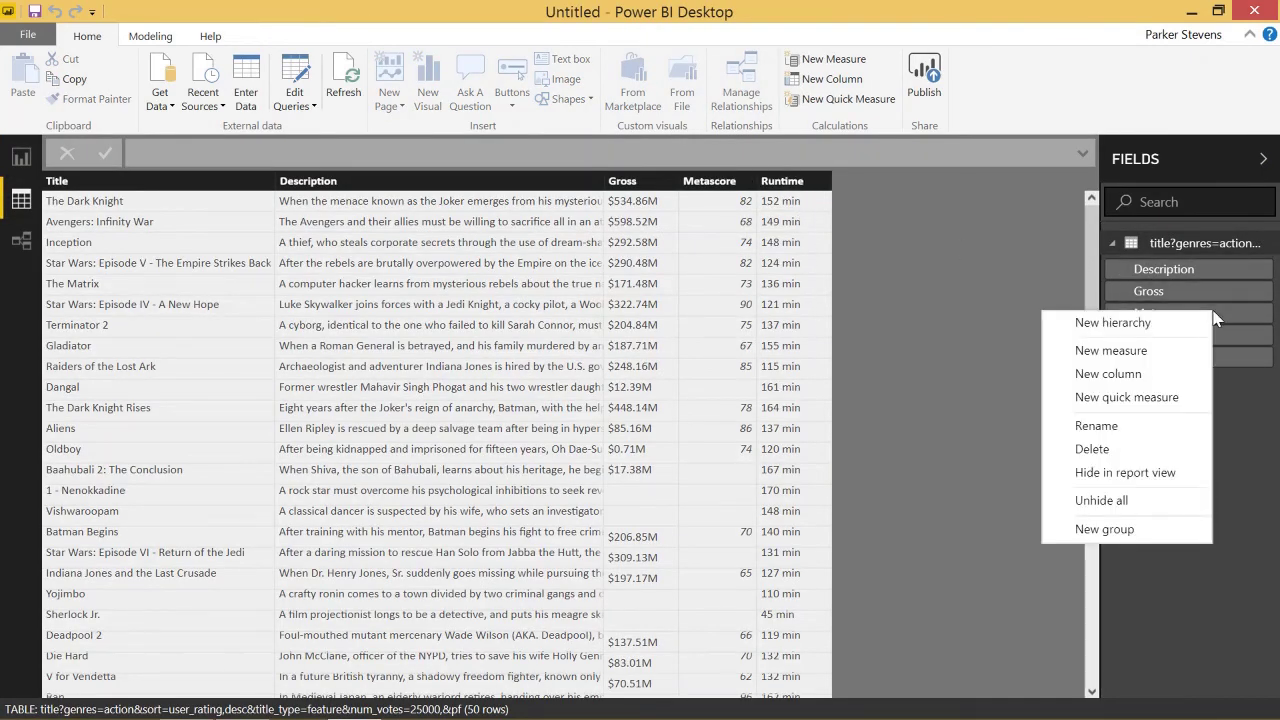
click(1148, 375)
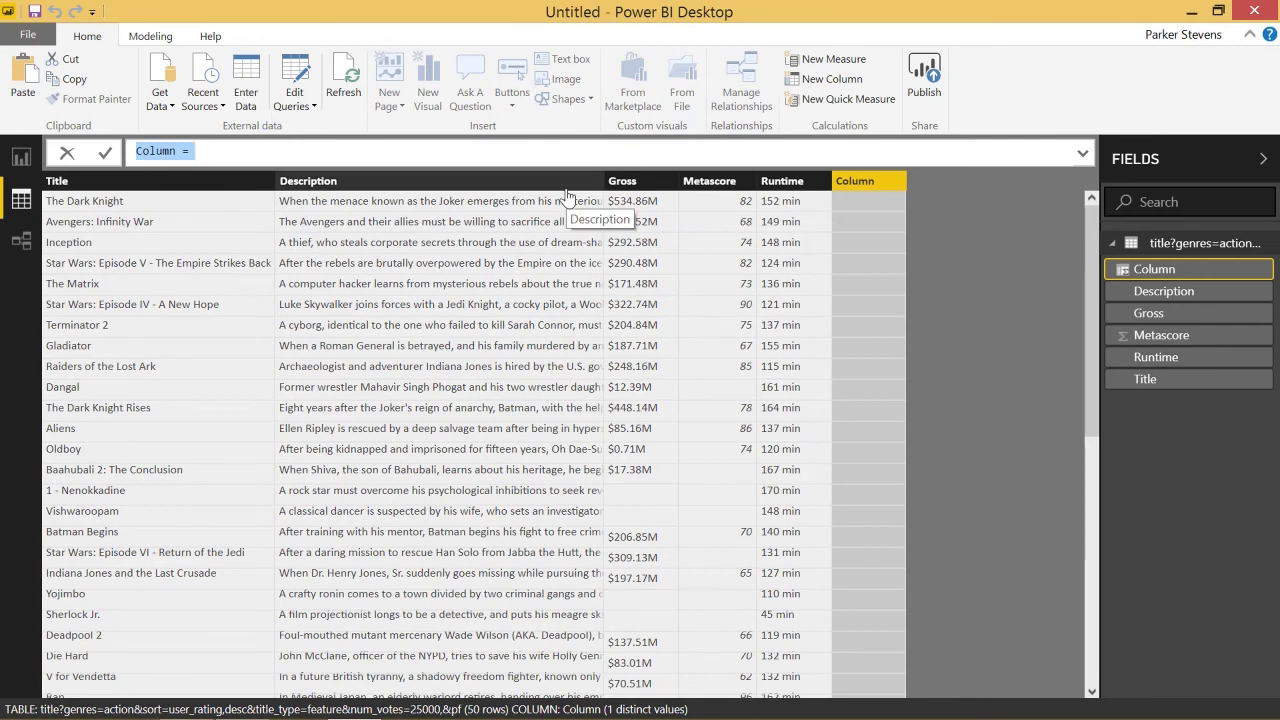
text(Run)
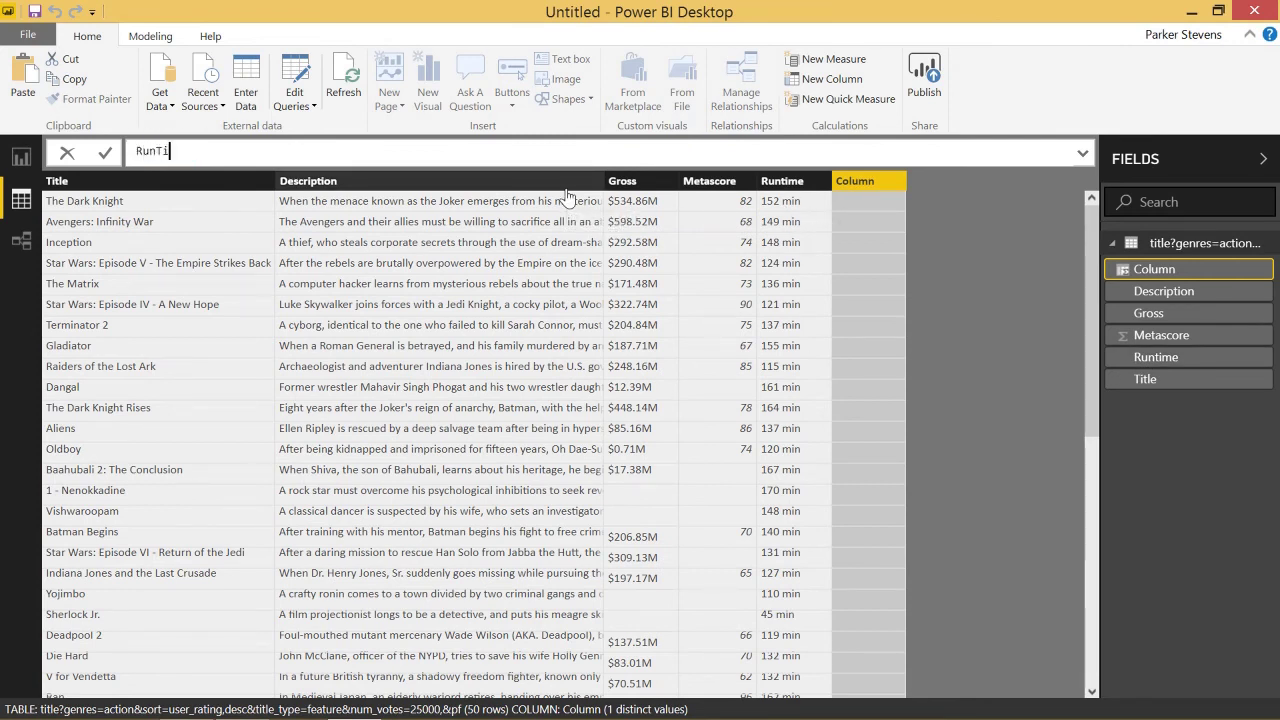
text(TimeNum =)
key(shift+Return)
text(L)
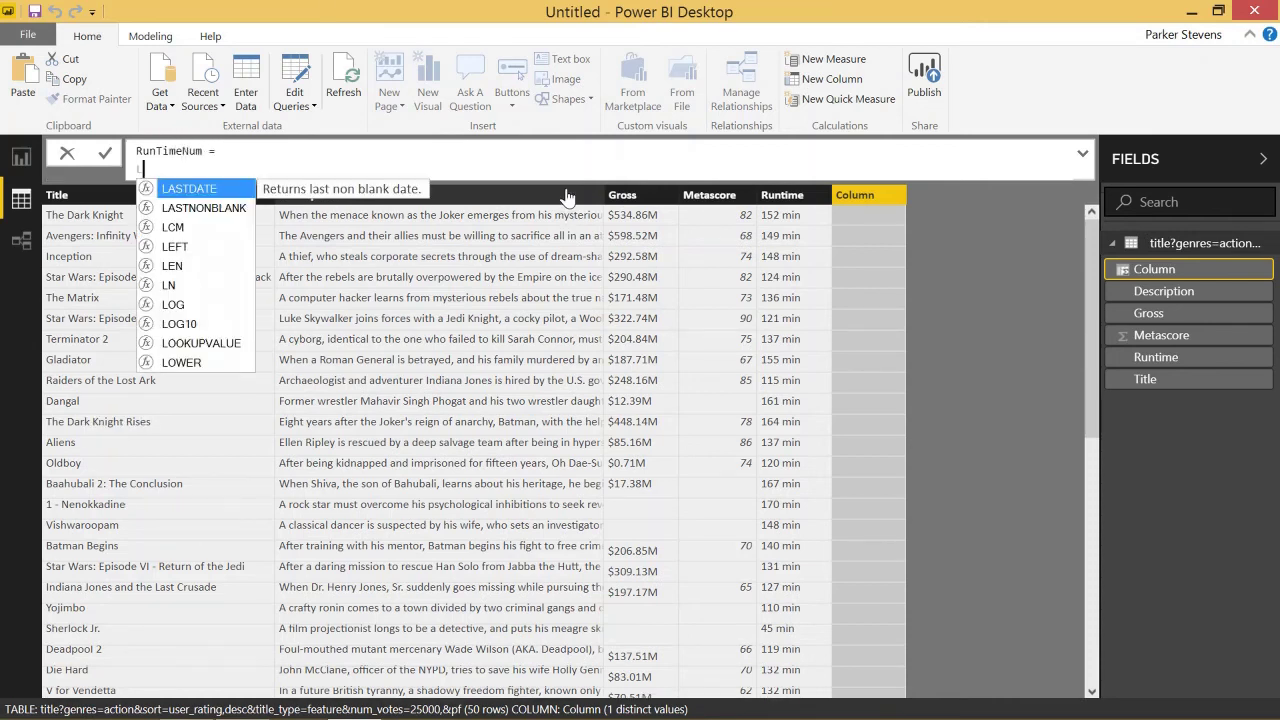
text(EFT()
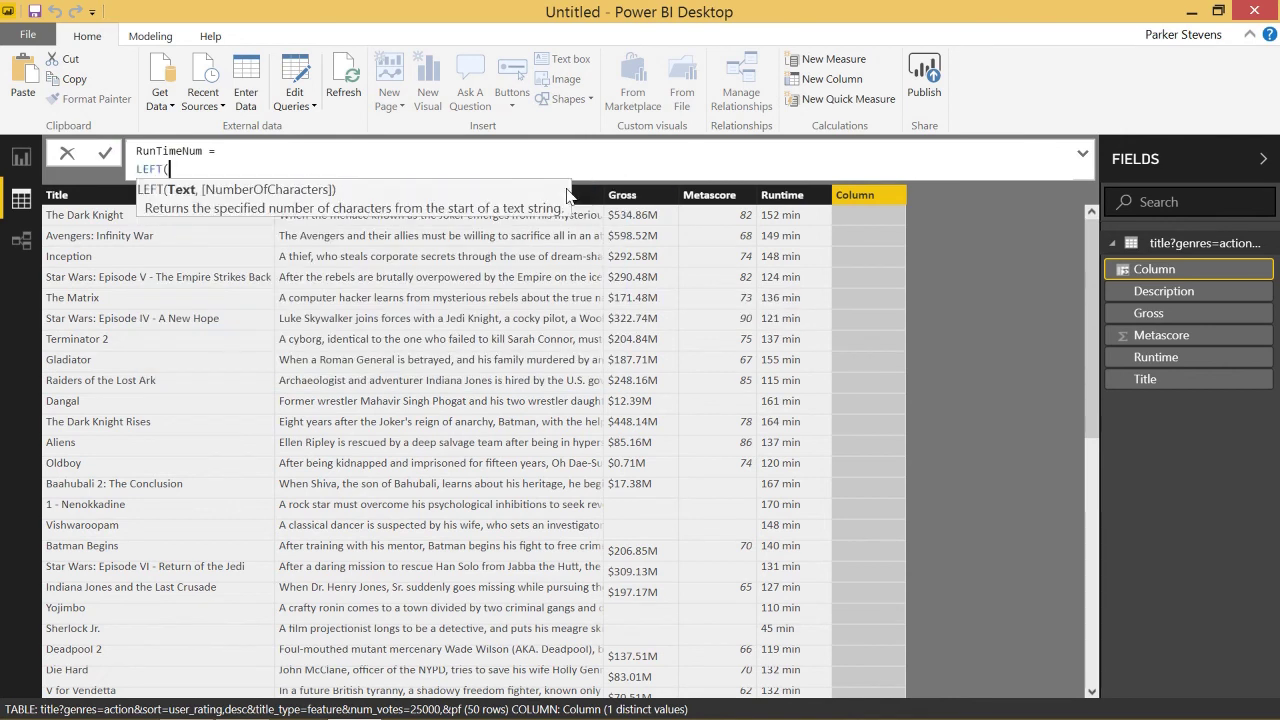
text(Run)
key(Tab)
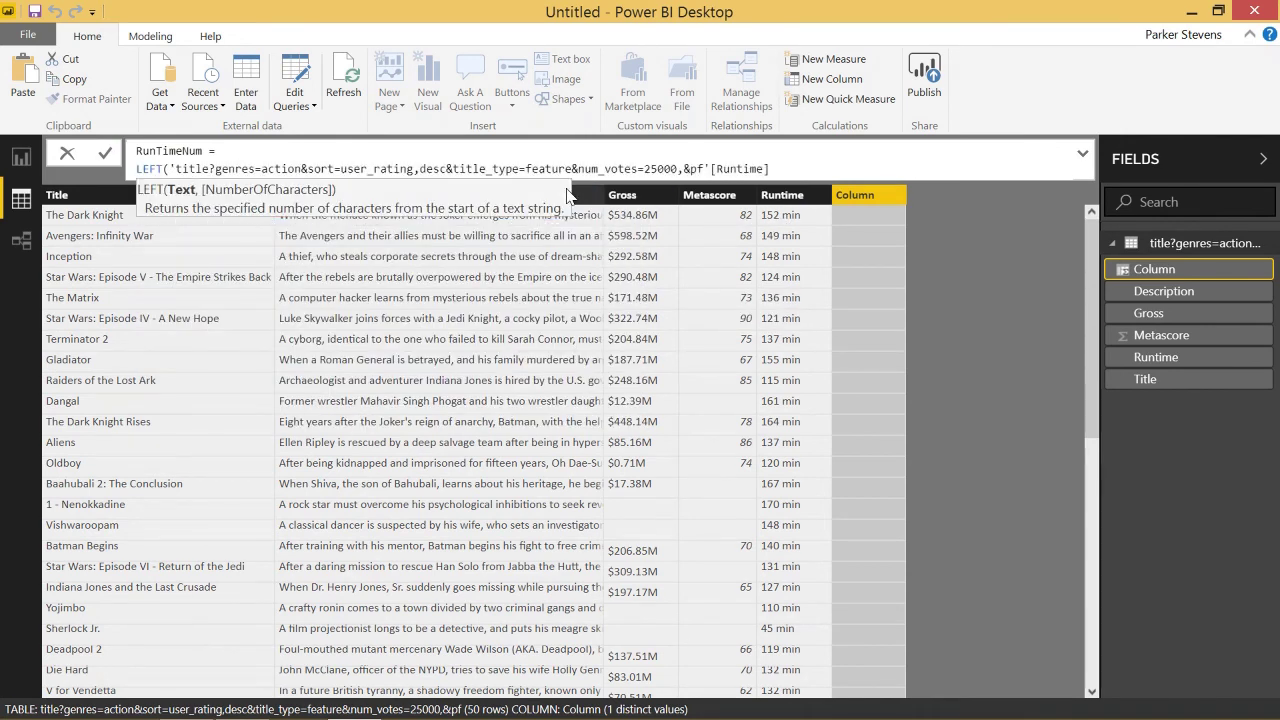
text(,3)
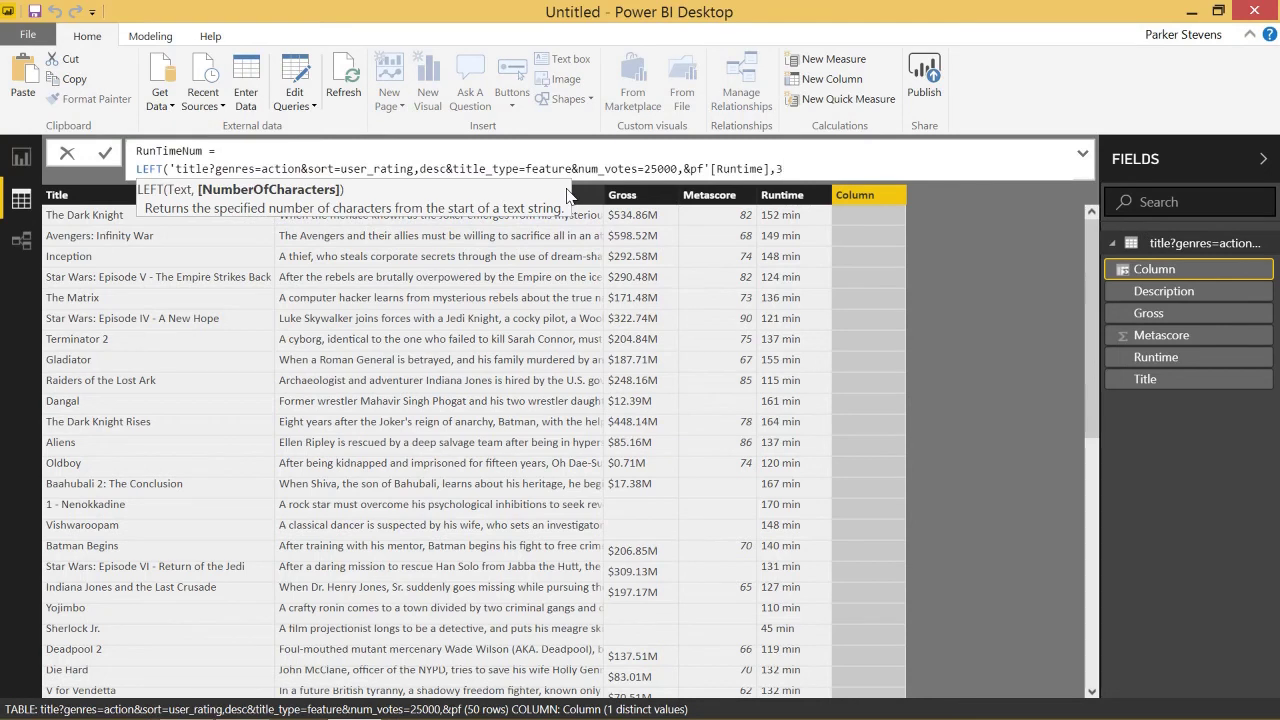
text())
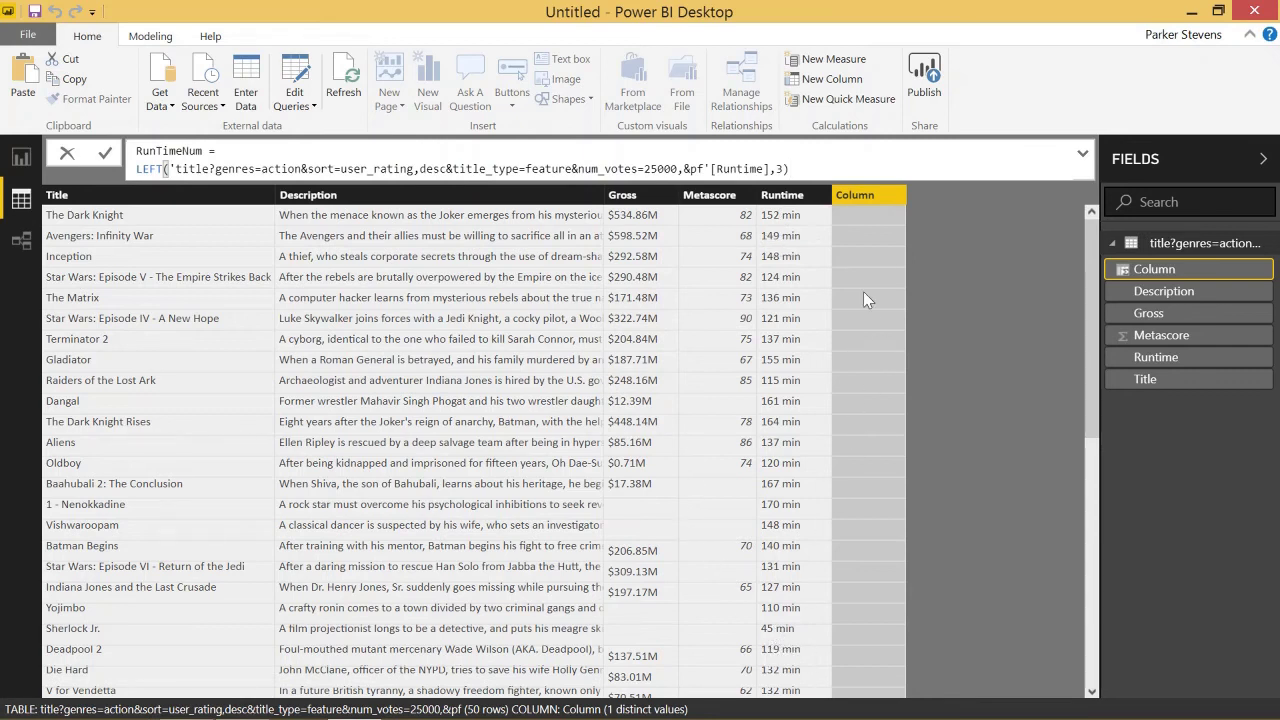
key(Return)
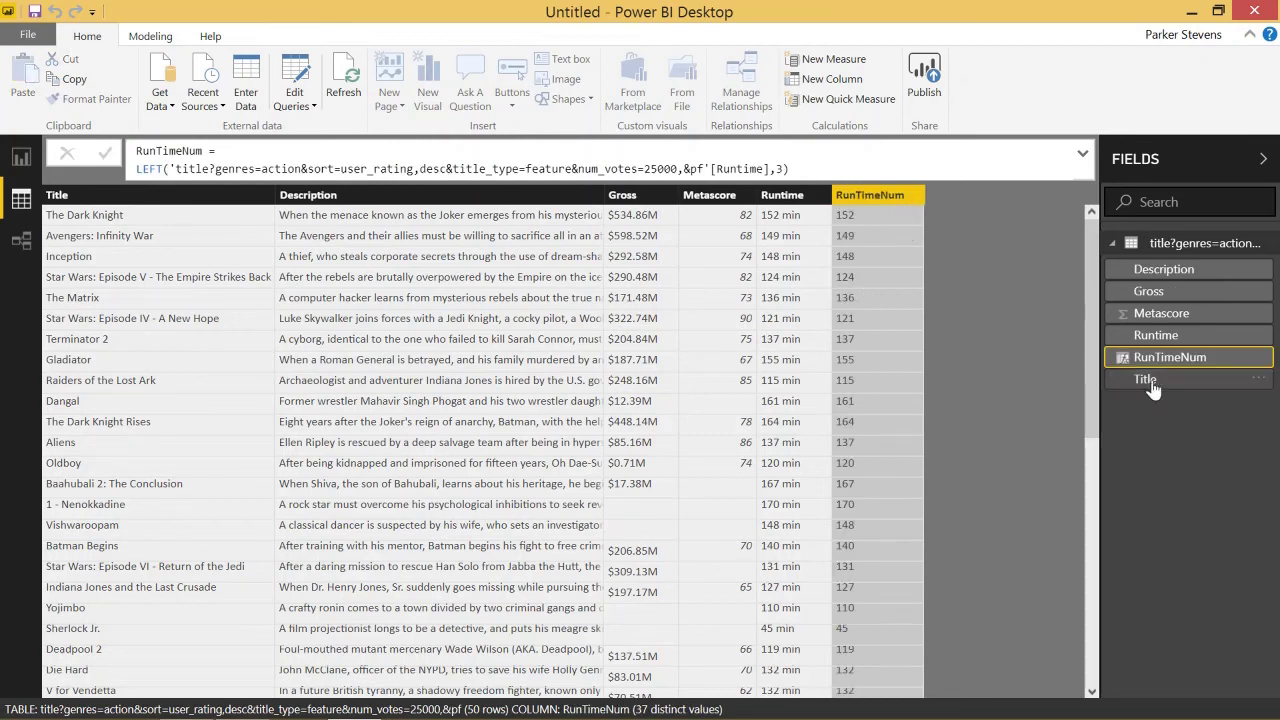
Step: Change RunTimeNum's data type to Whole Number and confirm the change
click(150, 36)
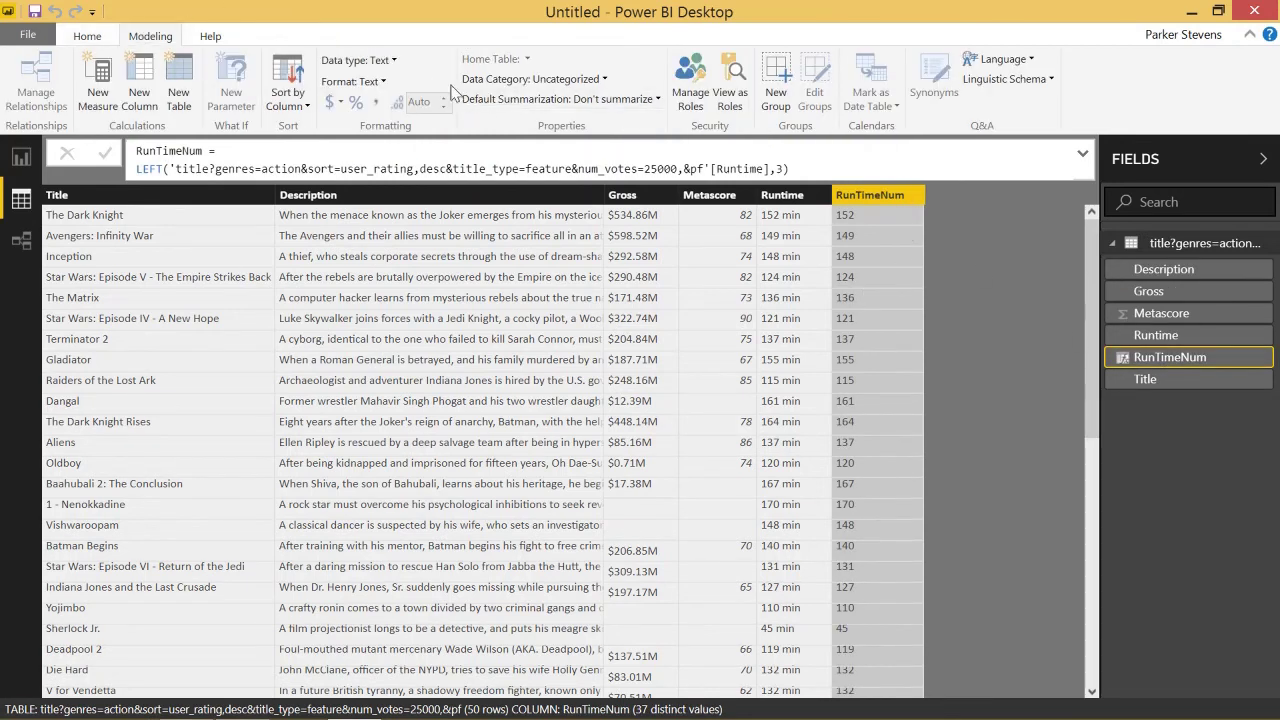
click(388, 62)
click(398, 125)
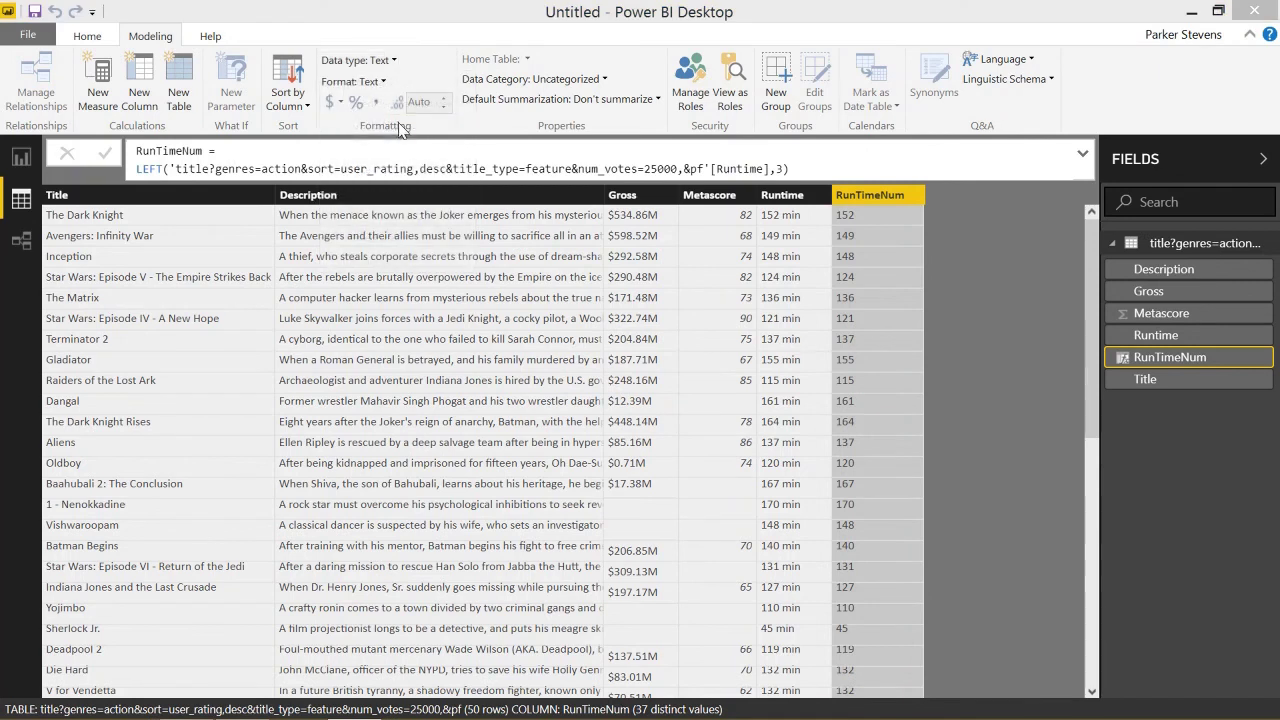
click(728, 428)
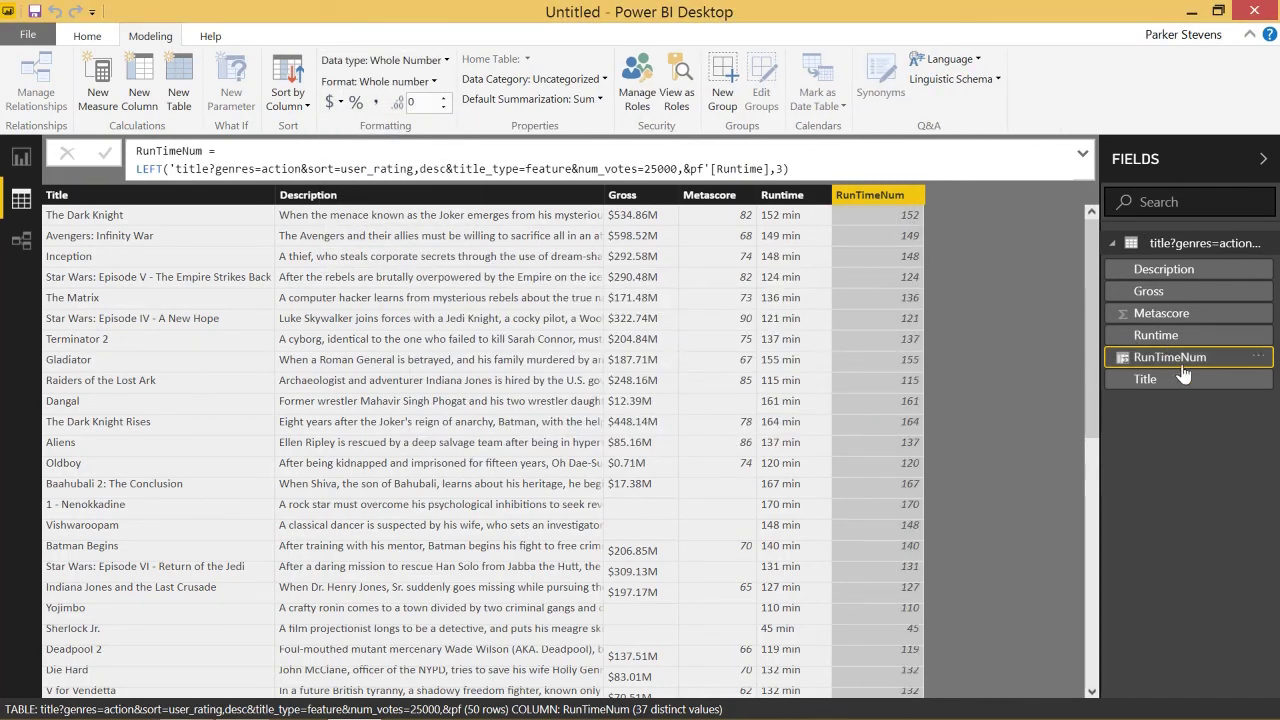
click(80, 38)
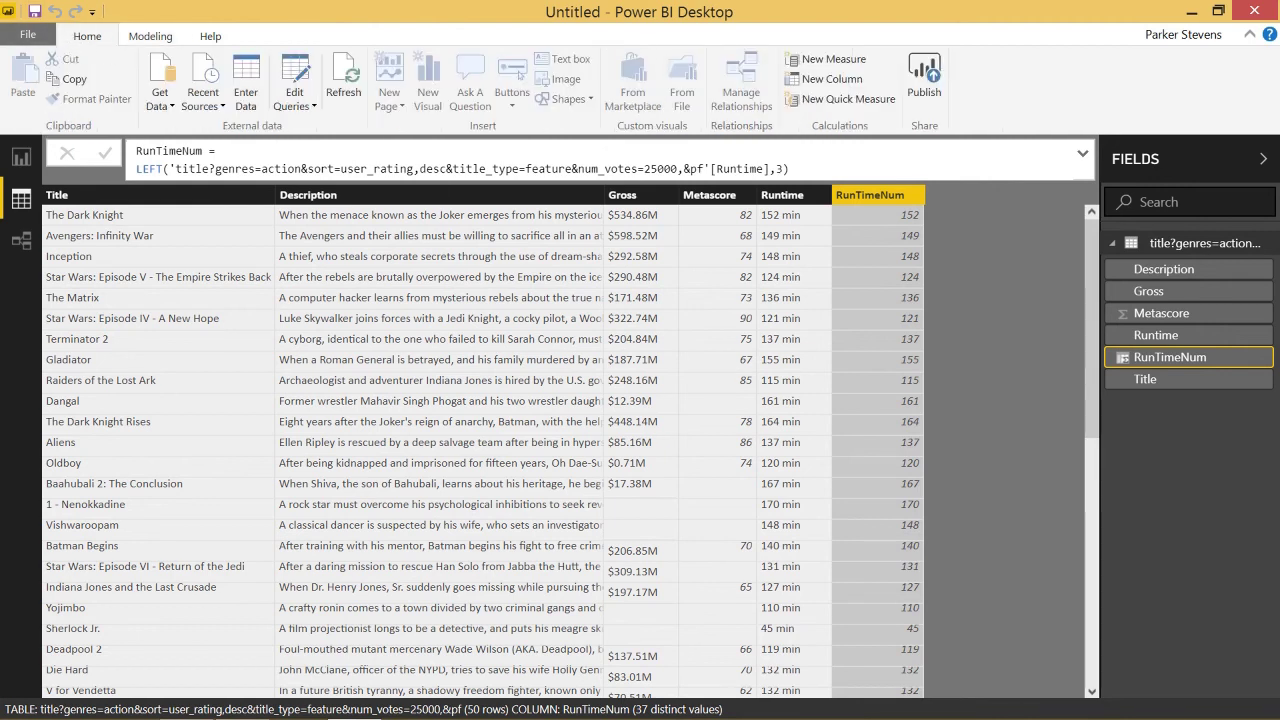
Step: On the report page, add a scatter chart with RunTimeNum on X and Metascore on Y
click(21, 157)
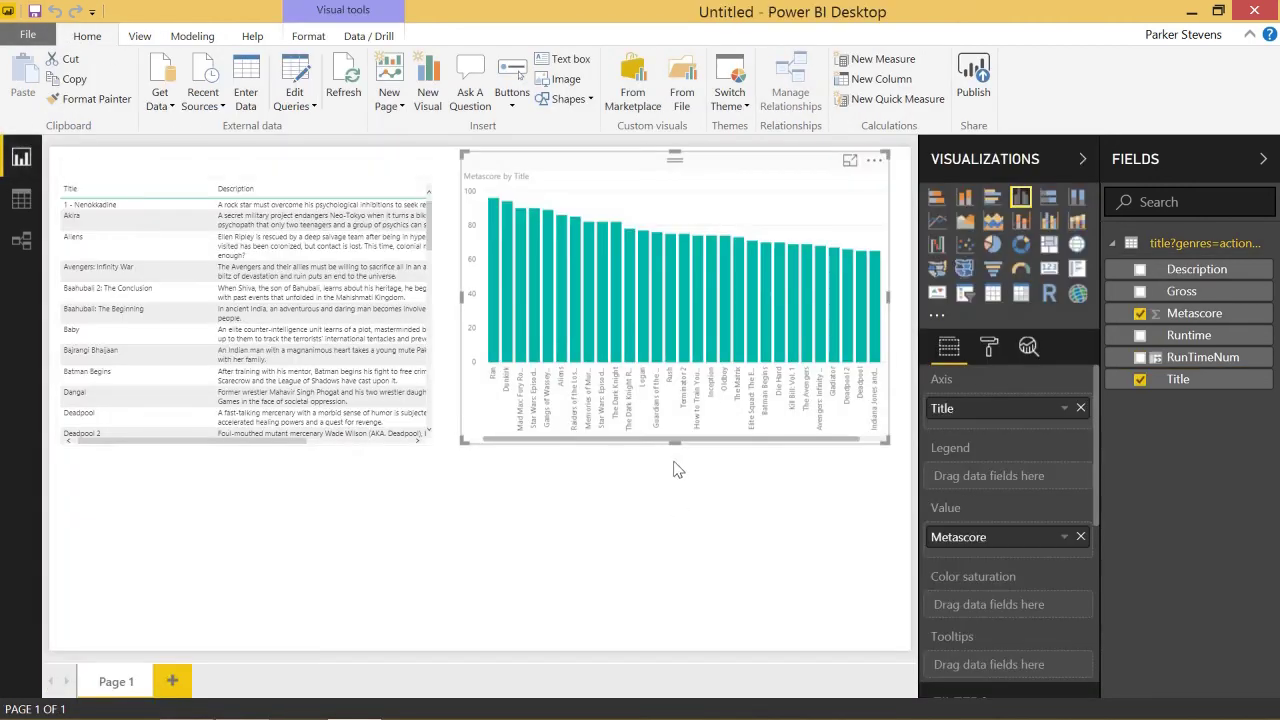
click(964, 244)
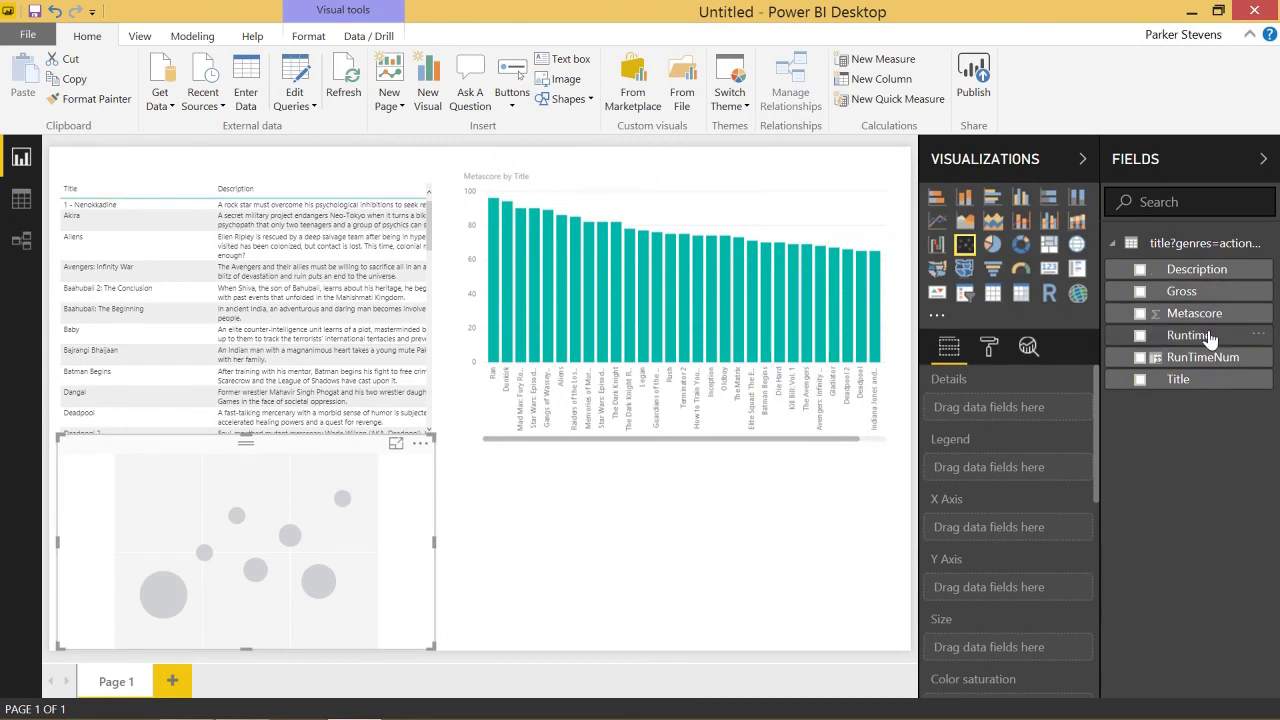
drag(1212, 342, 960, 528)
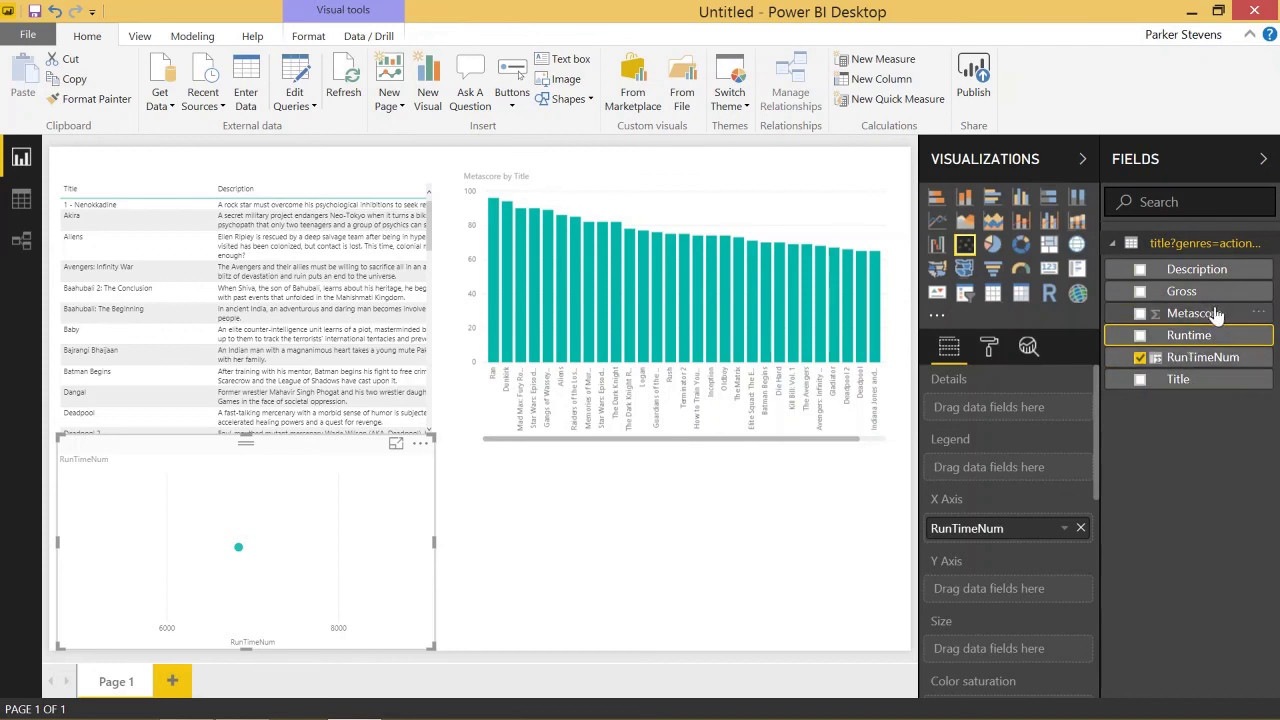
drag(1213, 316, 1072, 548)
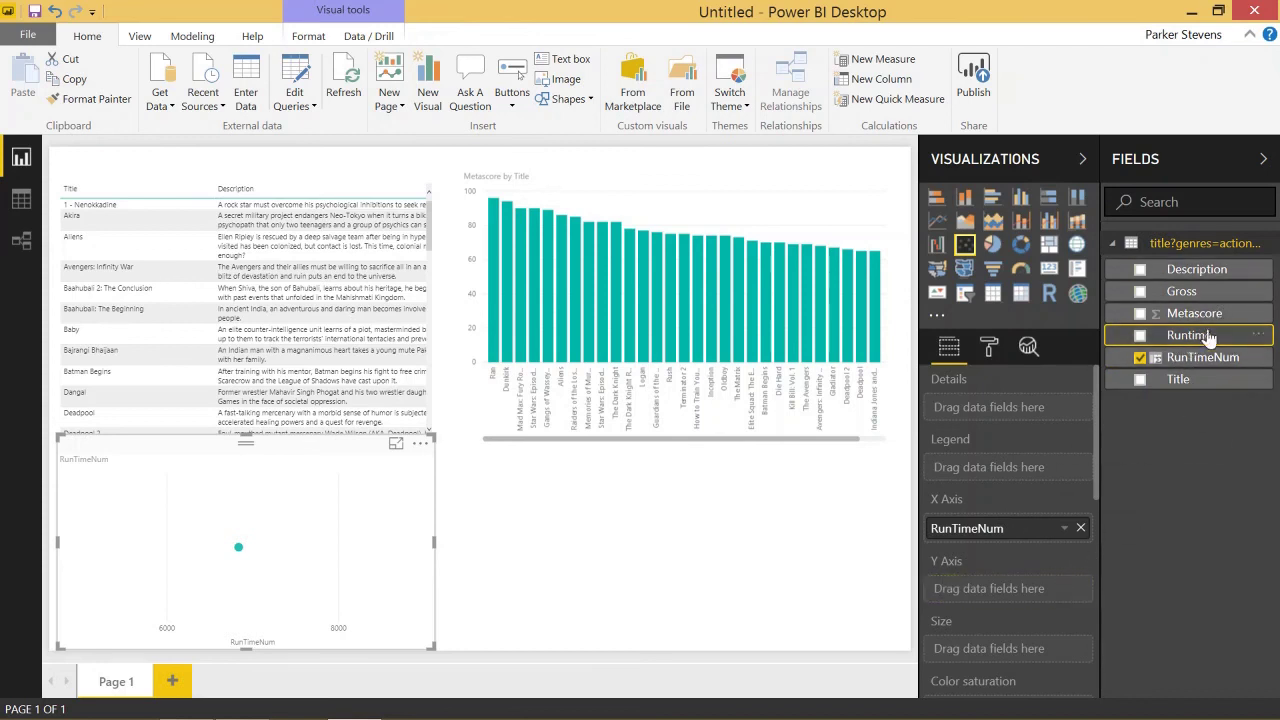
drag(1160, 313, 1032, 592)
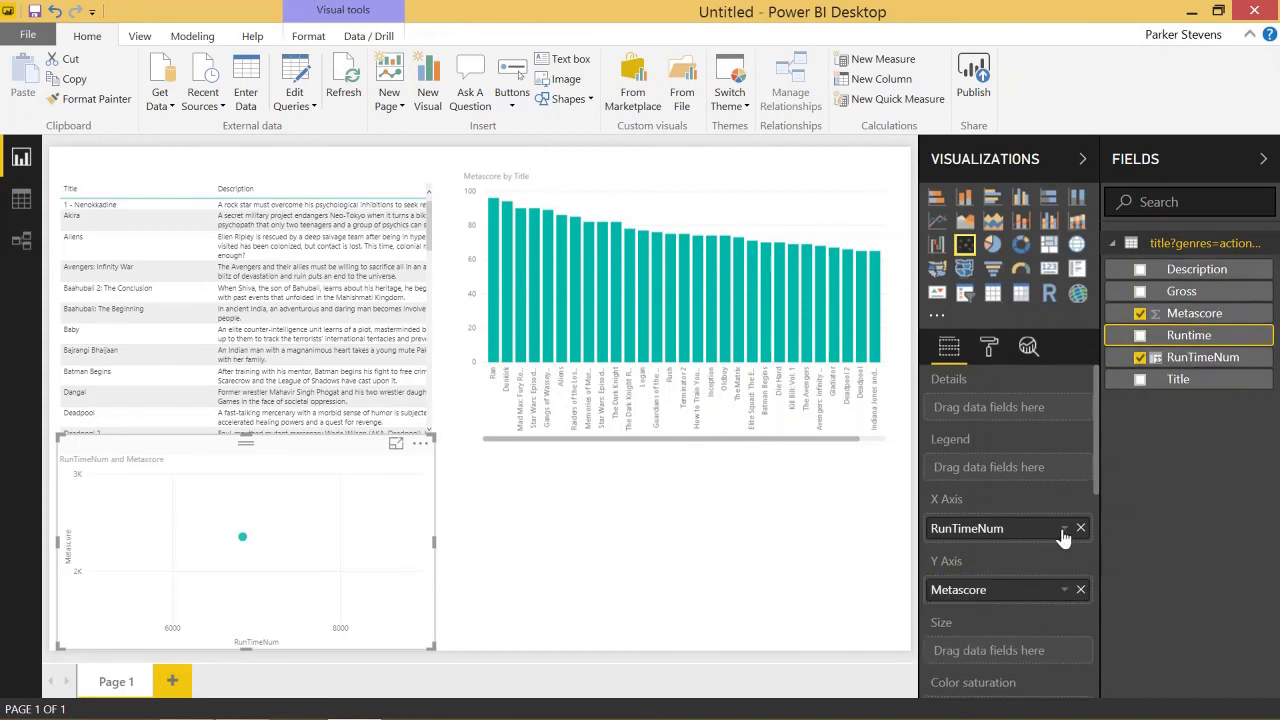
Step: Set both RunTimeNum and Metascore to Don't summarize so each movie plots separately
click(1064, 528)
click(1100, 245)
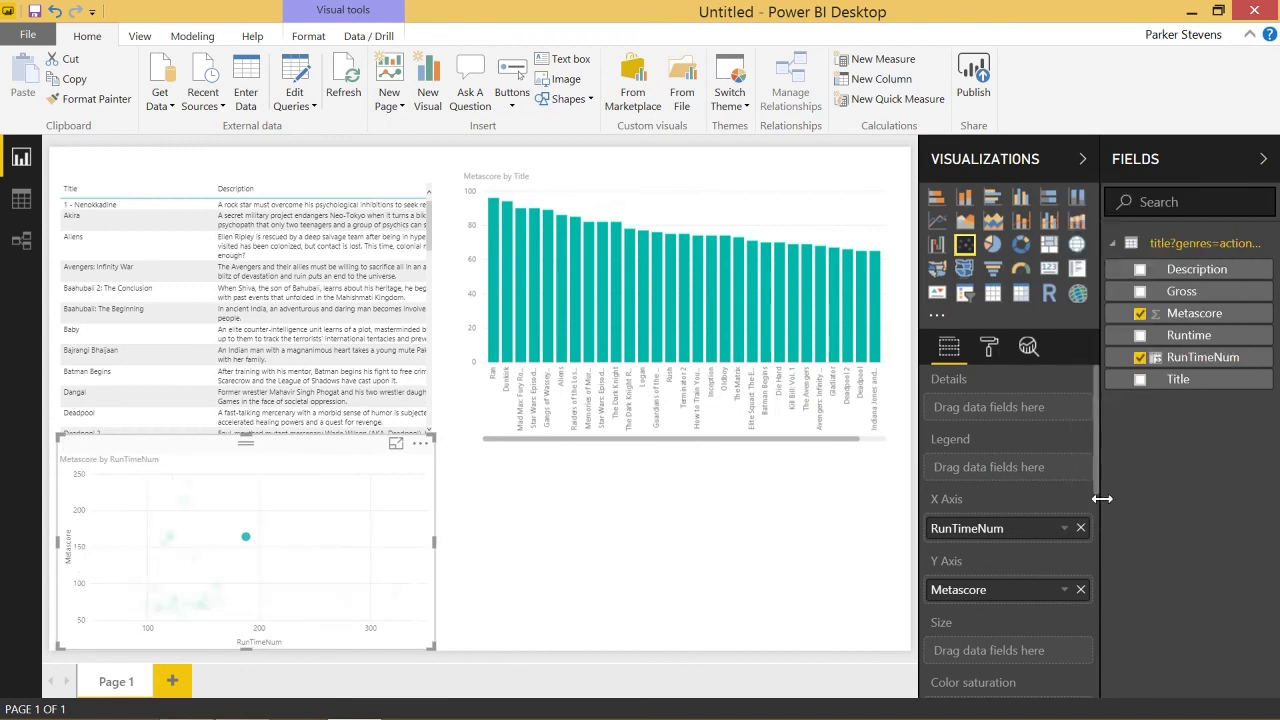
click(1063, 590)
click(1110, 291)
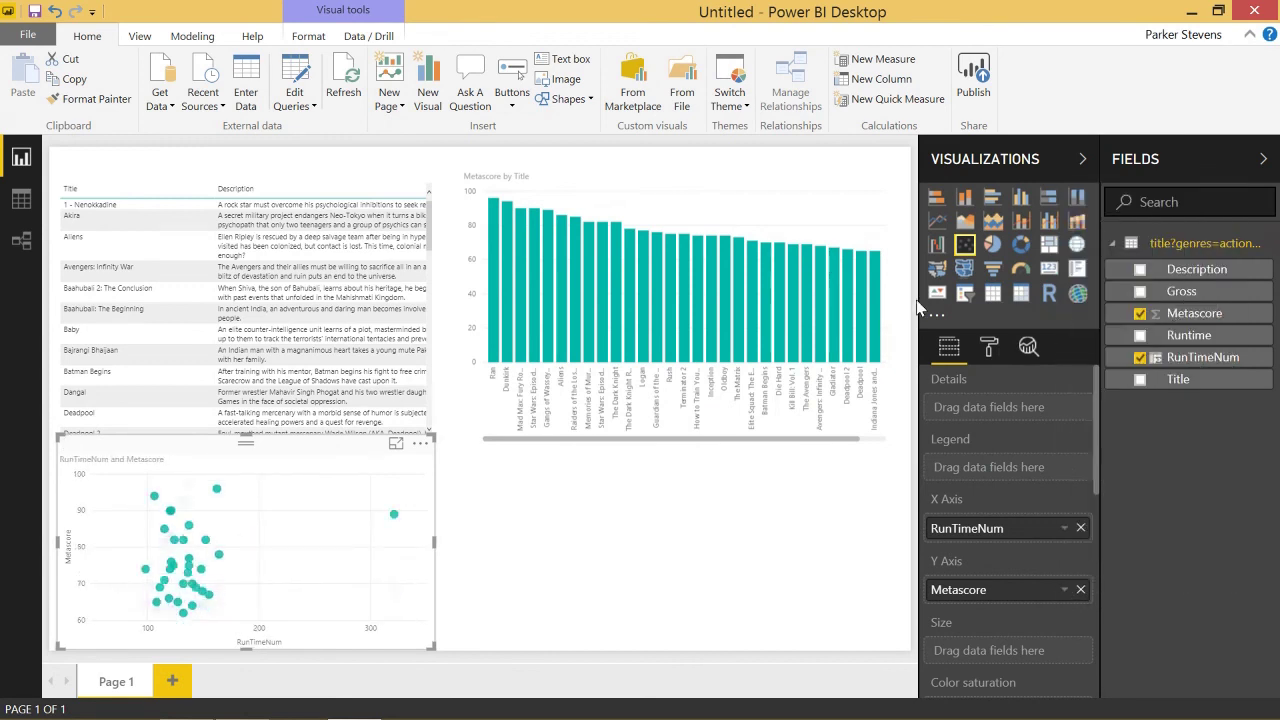
Step: Resize the scatter chart to span the full width of the report page
click(887, 652)
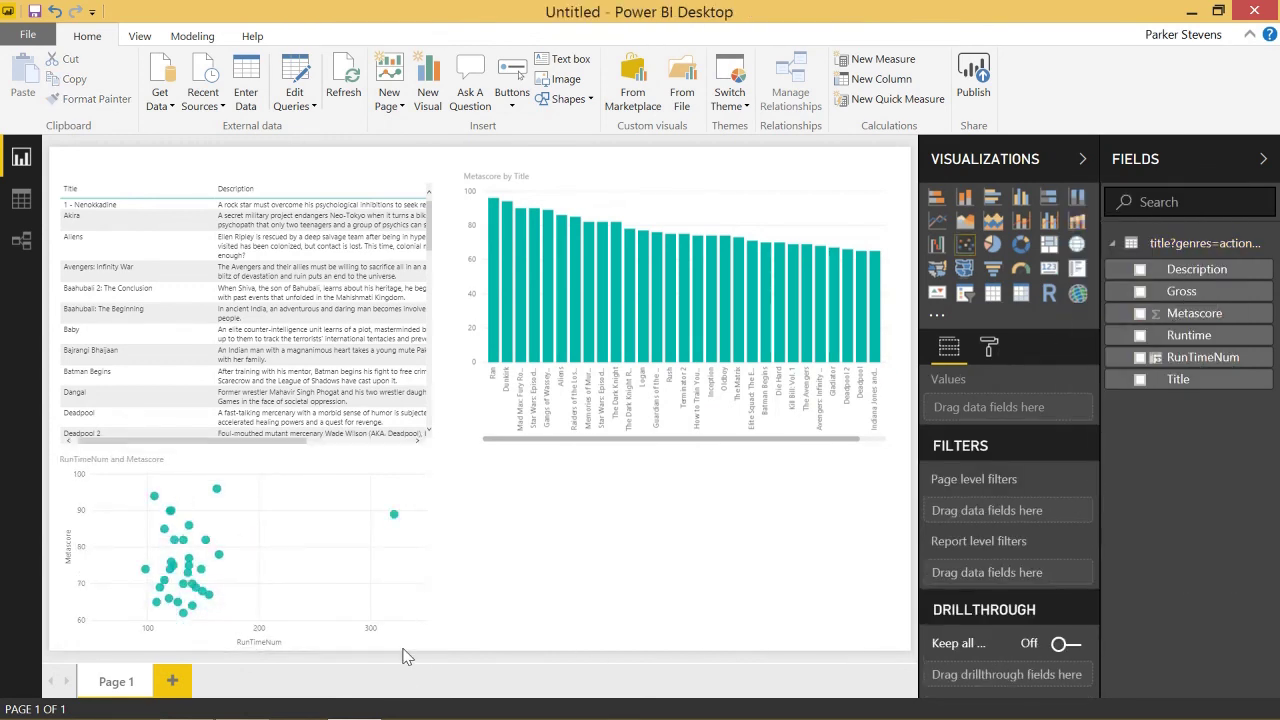
click(437, 644)
drag(437, 644, 876, 658)
click(876, 660)
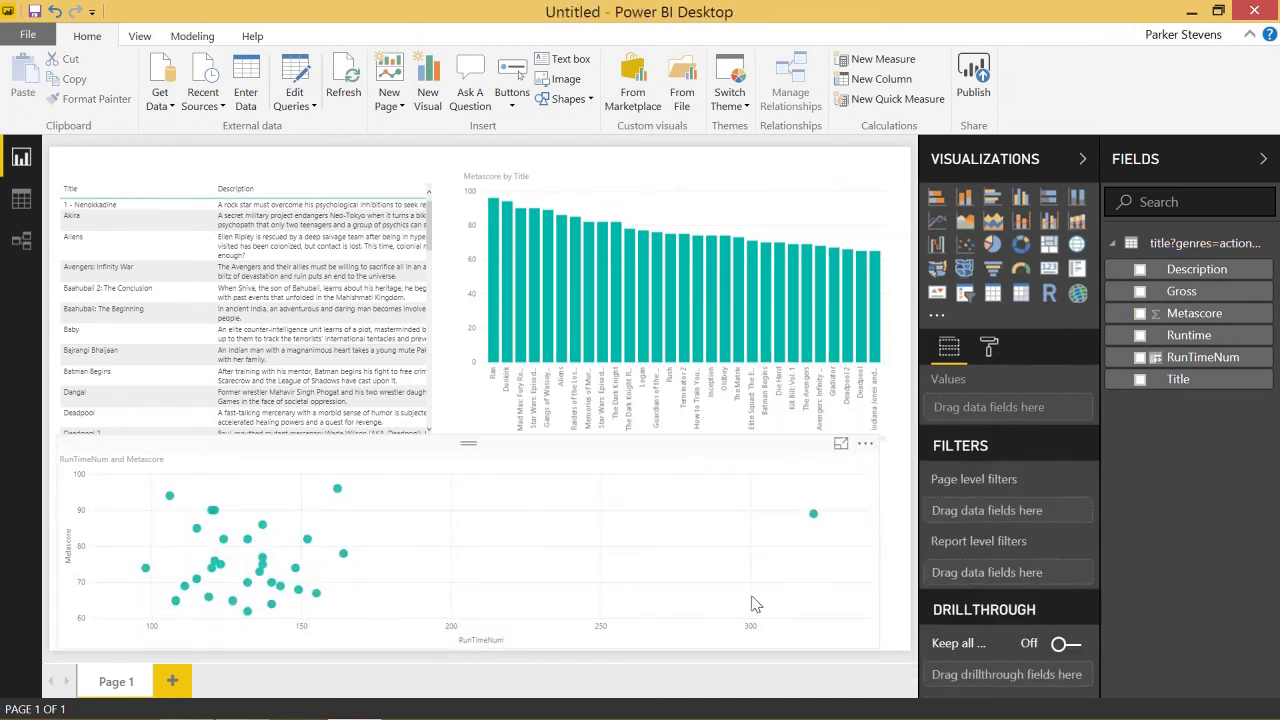